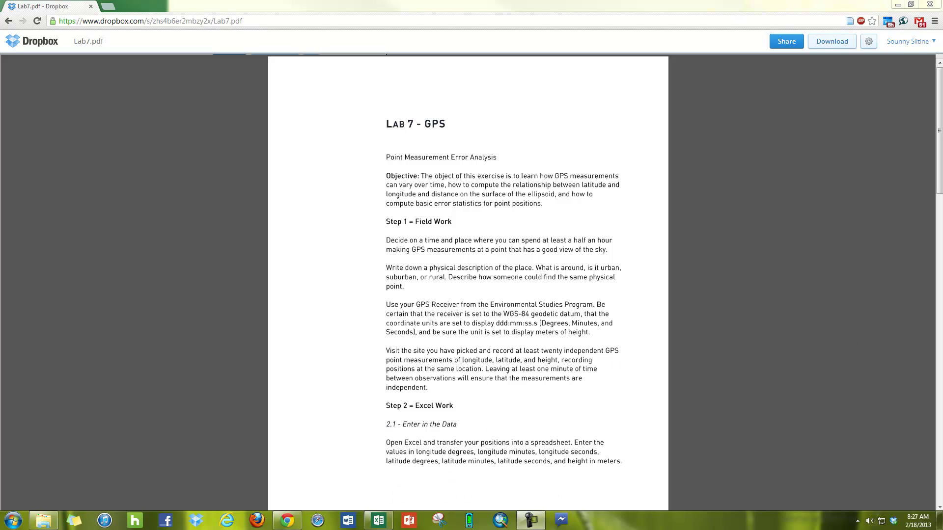
Move the Lab 7 PDF window out of the way, switch to Excel and create a blank workbook
{"action": "double_click", "coordinate": [506, 5]}
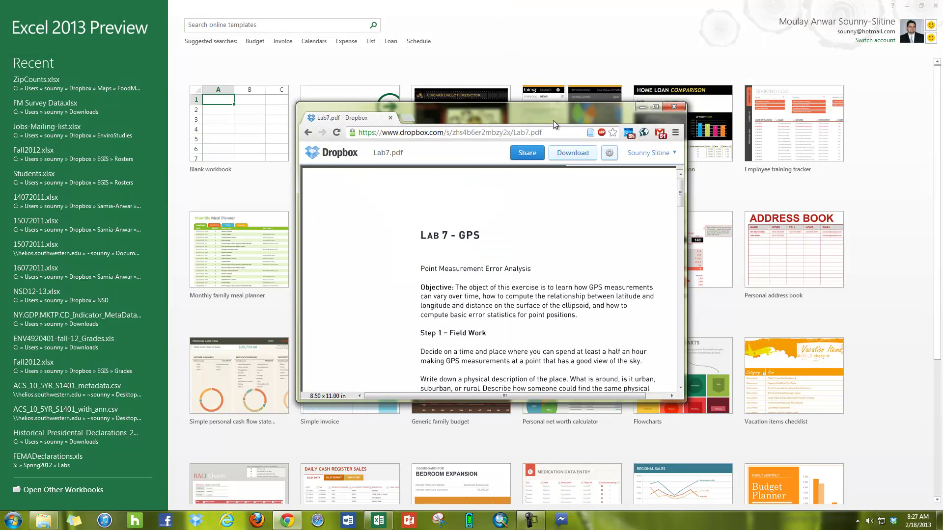
{"action": "left_click_drag", "start_coordinate": [557, 119], "coordinate": [829, 114]}
{"action": "key", "text": "alt+Tab"}
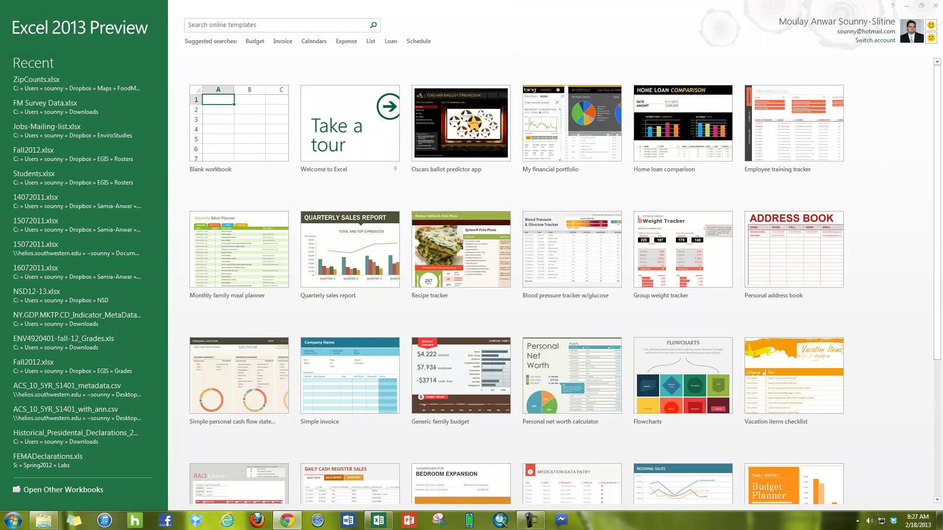
{"action": "left_click", "coordinate": [217, 131]}
{"action": "left_click", "coordinate": [217, 130]}
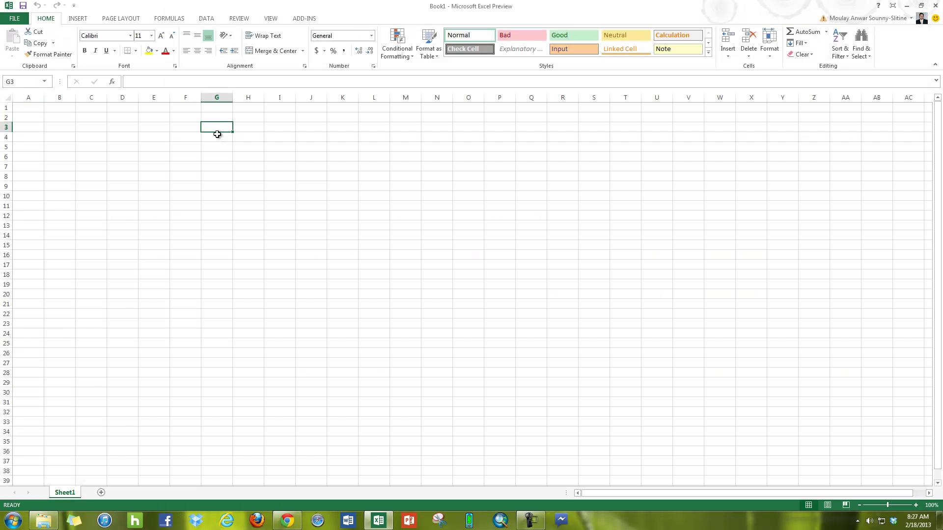
Enter the longitude headers Long Deg, Long Min, Long Sec and Long DD across row 1, starting in cell A1
{"action": "left_click", "coordinate": [52, 139]}
{"action": "left_click", "coordinate": [30, 107]}
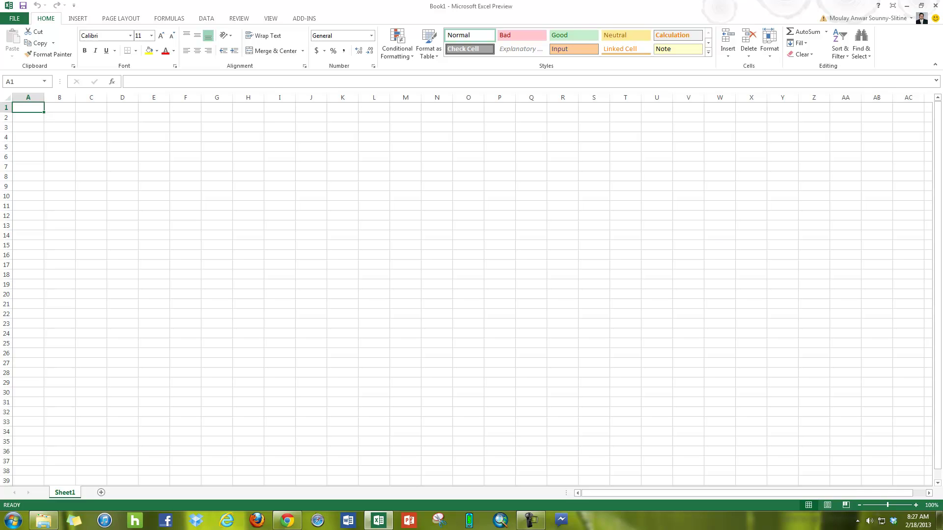
{"action": "left_click", "coordinate": [28, 111]}
{"action": "type", "text": "Long D"}
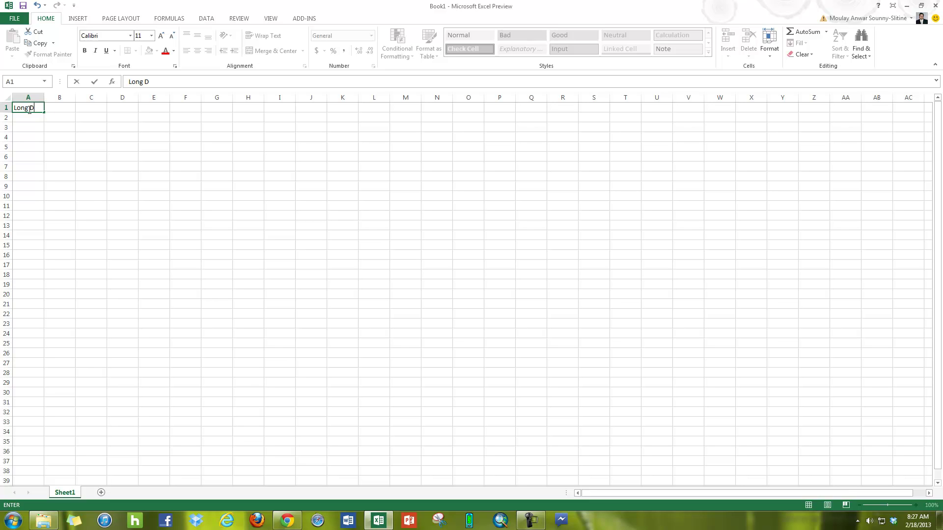
{"action": "type", "text": "eg"}
{"action": "key", "text": "Tab"}
{"action": "type", "text": "L"}
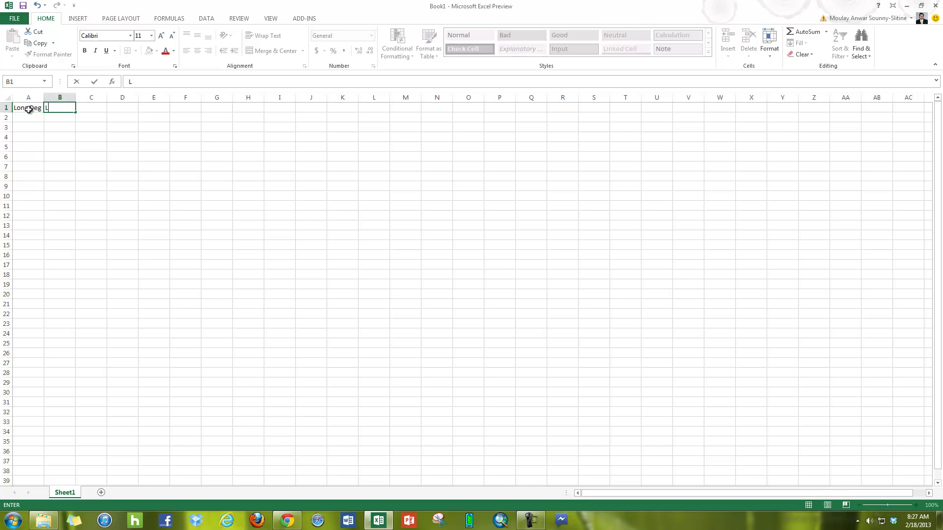
{"action": "type", "text": "ong Minu"}
{"action": "key", "text": "Tab"}
{"action": "type", "text": "Long"}
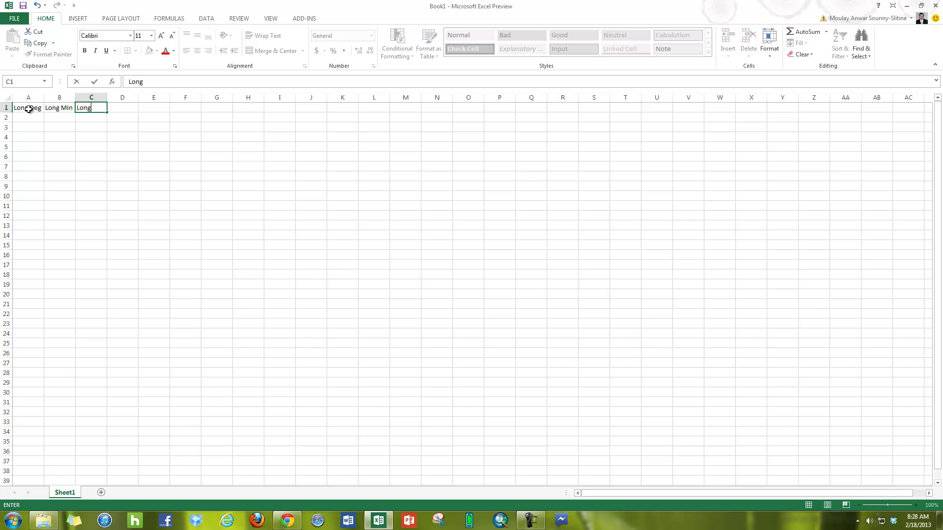
{"action": "type", "text": " Sec"}
{"action": "key", "text": "Tab"}
{"action": "type", "text": "Long"}
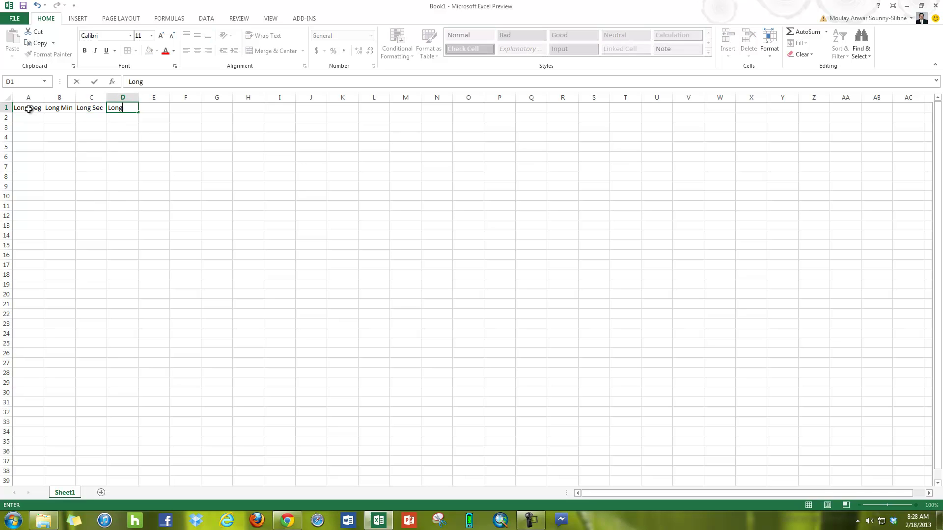
{"action": "type", "text": " DD"}
{"action": "key", "text": "Tab"}
Continue the header row with Lat Deg, Lat Min, Lat Sec and Lat DD in cells E1 to H1
{"action": "type", "text": "Lat "}
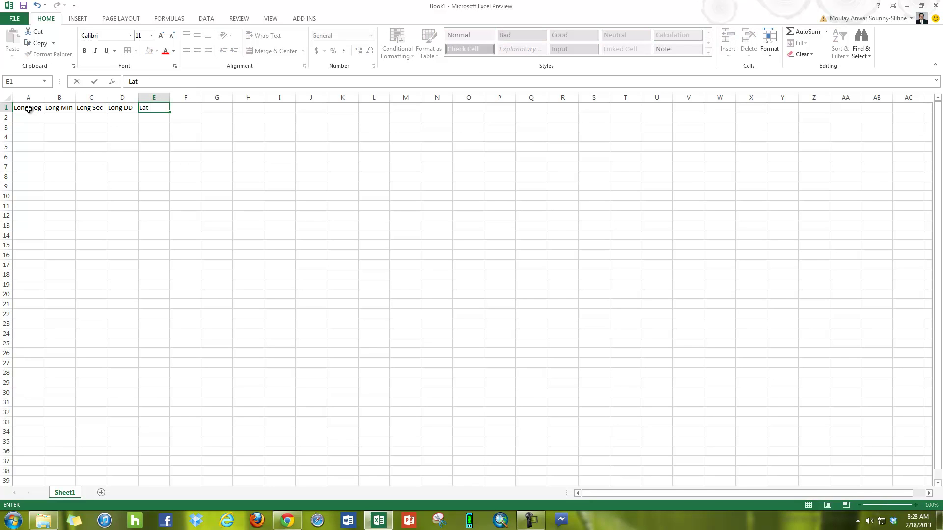
{"action": "type", "text": "Deg"}
{"action": "key", "text": "Tab"}
{"action": "type", "text": "Lat Min"}
{"action": "key", "text": "Tab"}
{"action": "type", "text": "Lat Sec"}
{"action": "key", "text": "Tab"}
{"action": "type", "text": "Lat DD"}
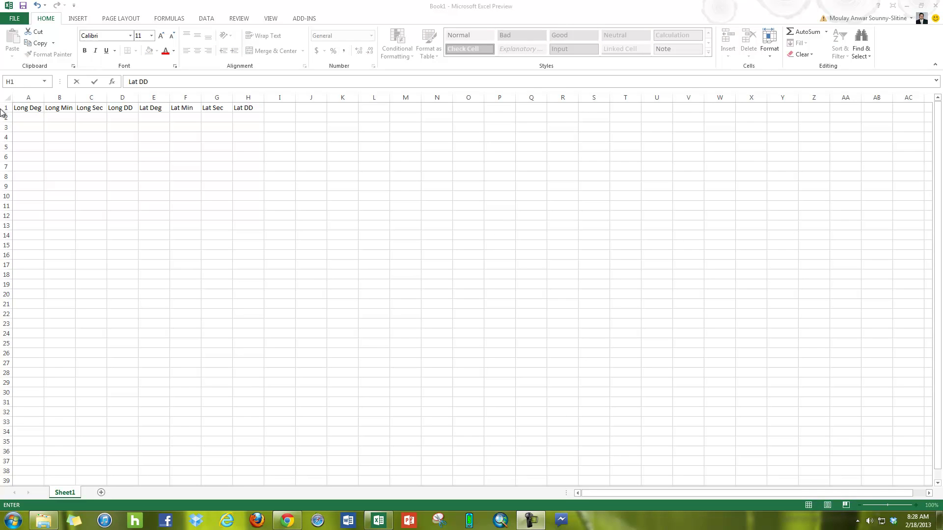
{"action": "left_click", "coordinate": [36, 117]}
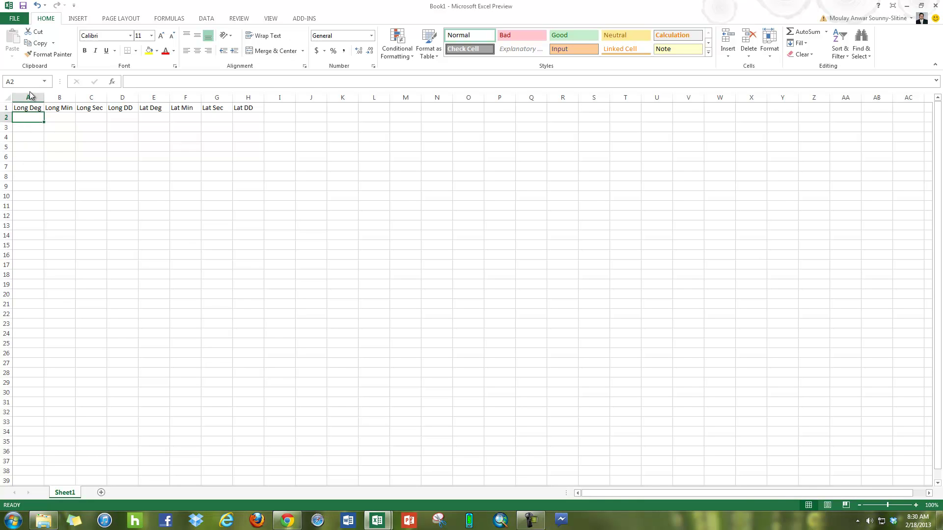
Insert a new column before Long Deg and give it the header ID
{"action": "left_click", "coordinate": [29, 97]}
{"action": "right_click", "coordinate": [29, 96]}
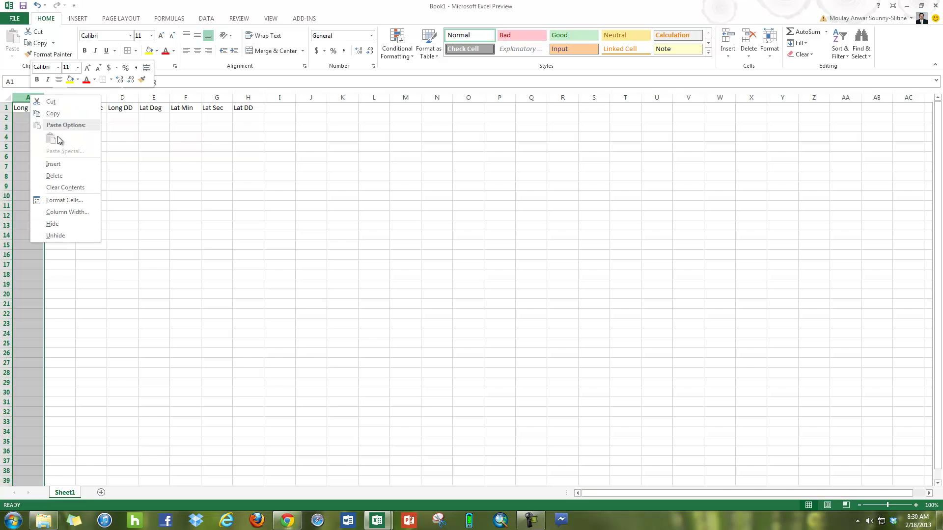
{"action": "left_click", "coordinate": [72, 165]}
{"action": "left_click", "coordinate": [154, 167]}
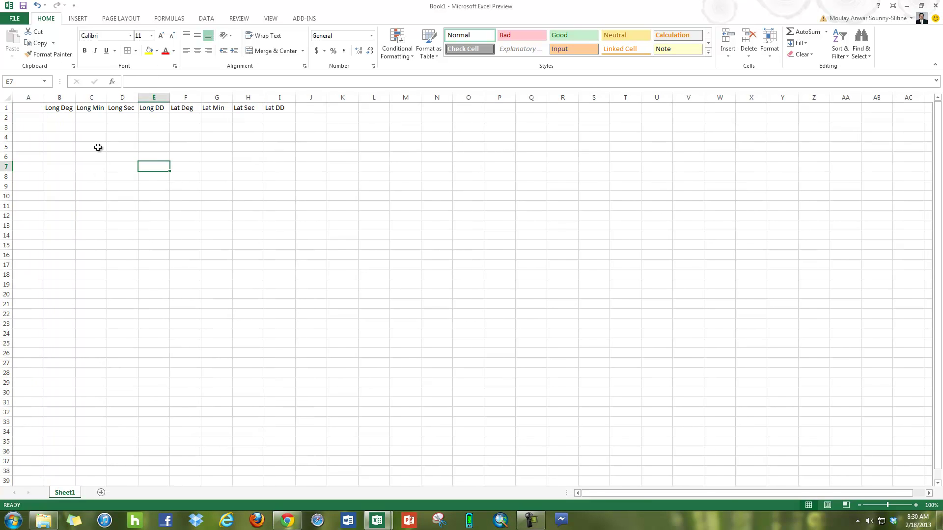
{"action": "left_click", "coordinate": [21, 109]}
{"action": "type", "text": "ID"}
{"action": "key", "text": "Return"}
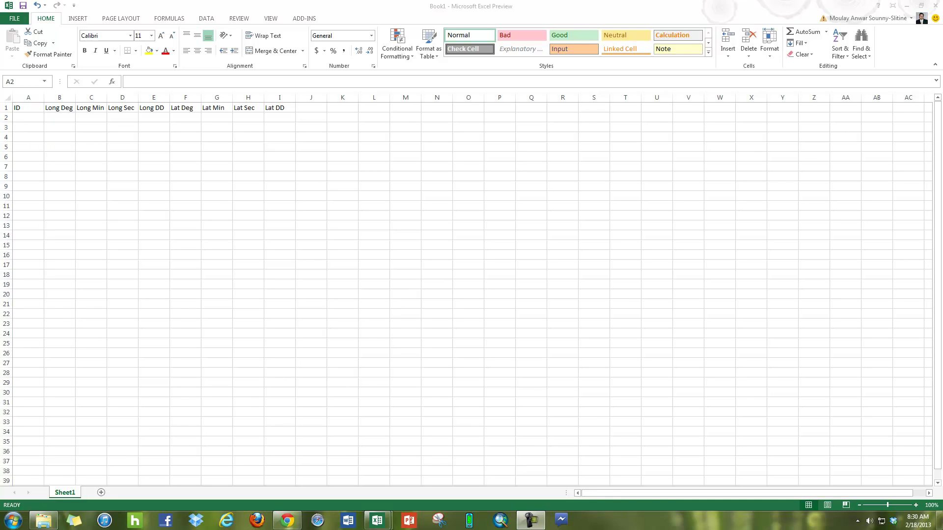
Enter 1 and 2 under ID and extend the series down to 20 in row 21
{"action": "left_click", "coordinate": [28, 120]}
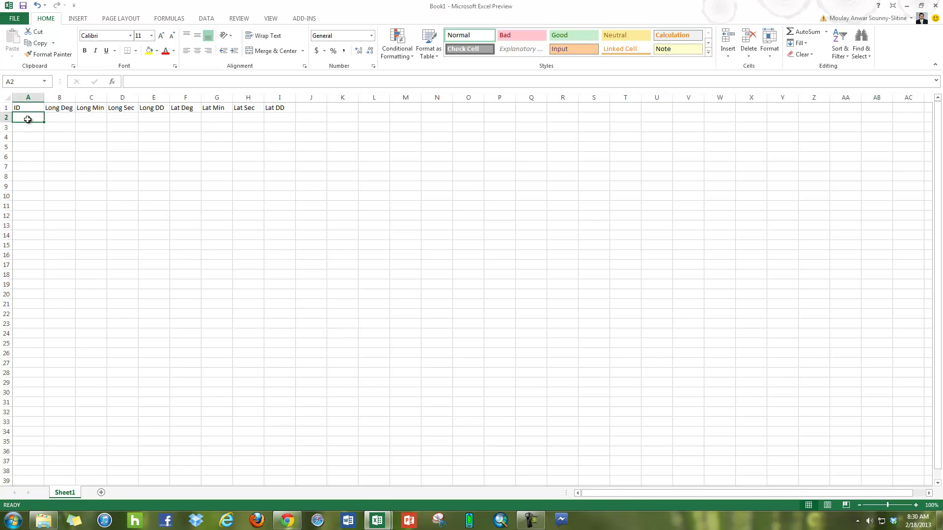
{"action": "type", "text": "1"}
{"action": "key", "text": "Return"}
{"action": "type", "text": "2"}
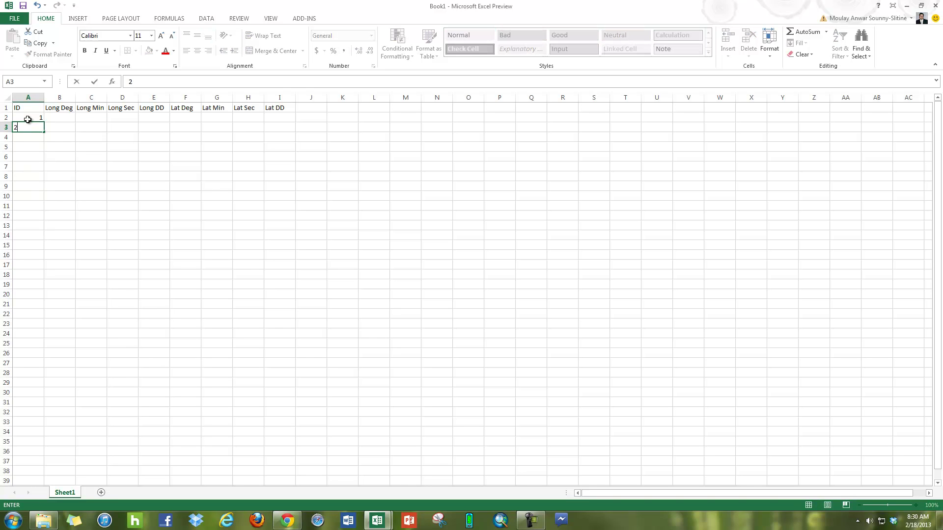
{"action": "key", "text": "Return"}
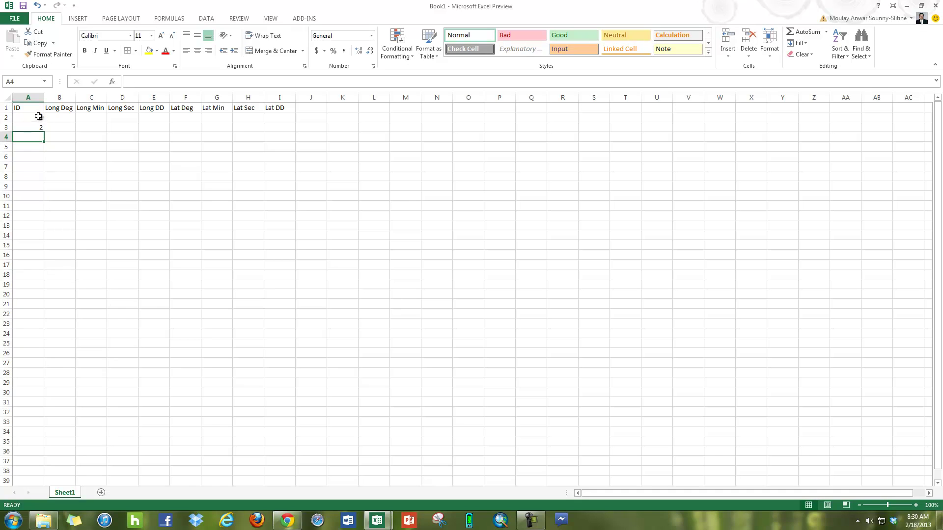
{"action": "left_click_drag", "start_coordinate": [36, 118], "coordinate": [38, 125]}
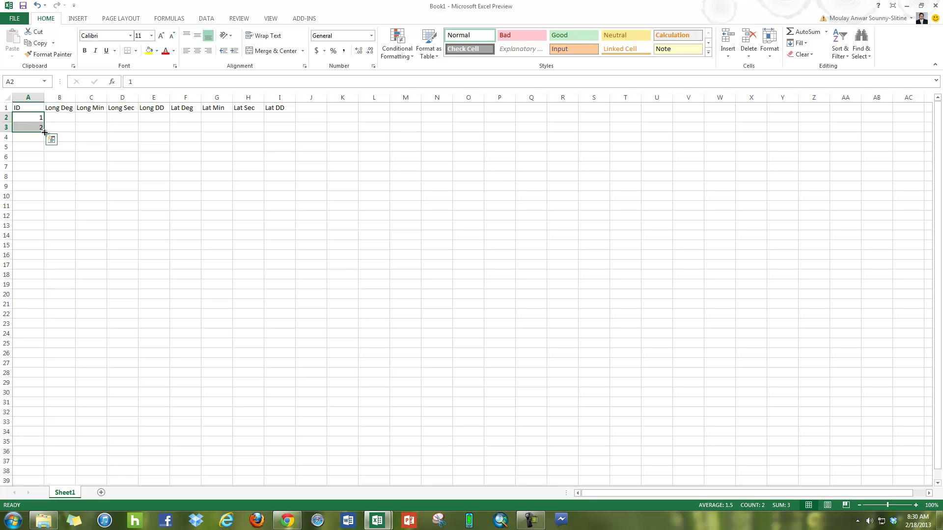
{"action": "left_click_drag", "start_coordinate": [44, 132], "coordinate": [40, 304]}
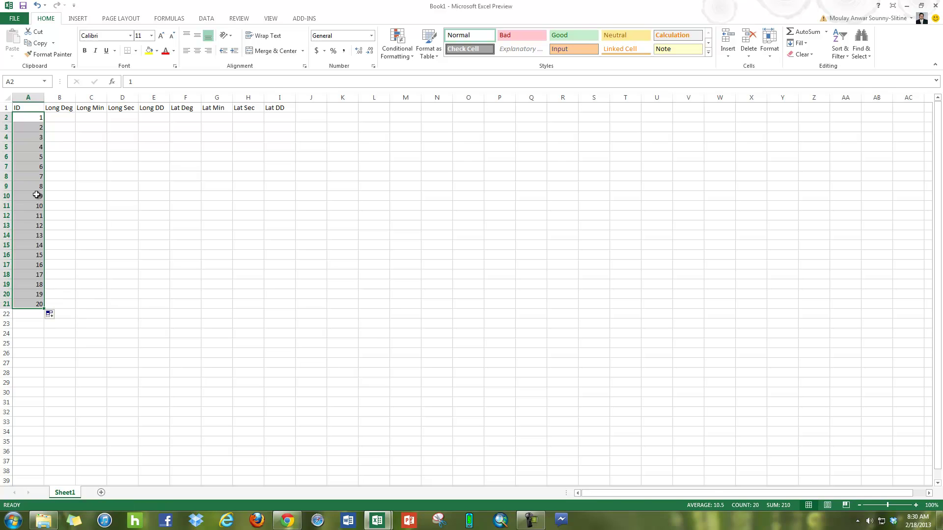
{"action": "left_click", "coordinate": [48, 176]}
{"action": "left_click", "coordinate": [65, 265]}
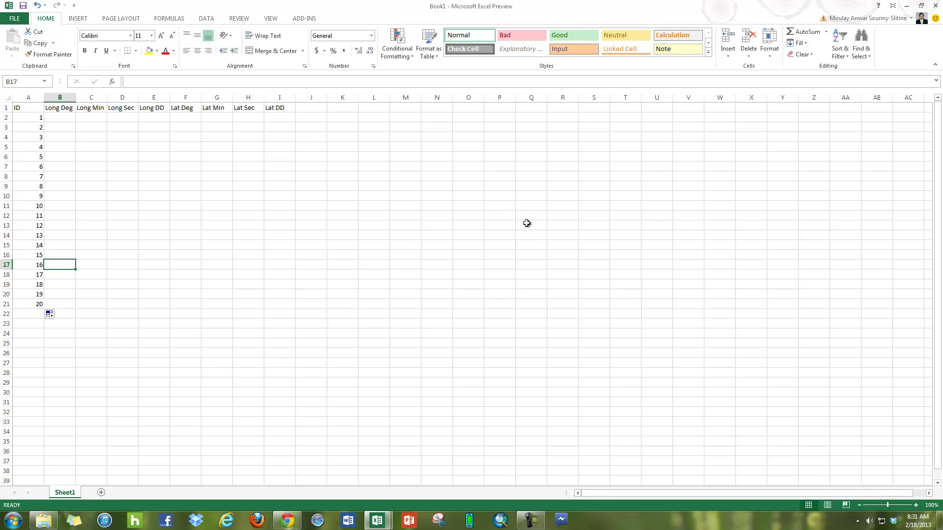
{"action": "key", "text": "F9"}
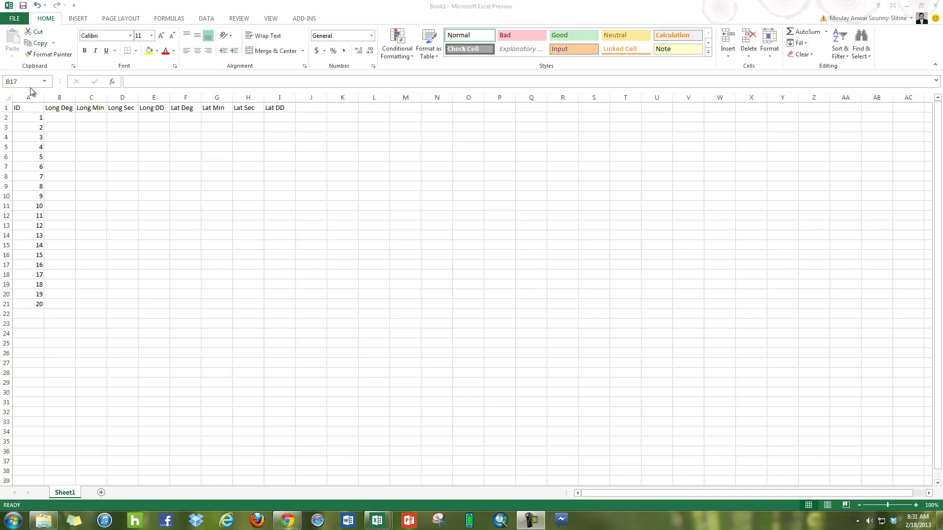
{"action": "key", "text": "F9"}
Enter -97 as the first Long Deg value and fill it down to row 21
{"action": "left_click", "coordinate": [54, 118]}
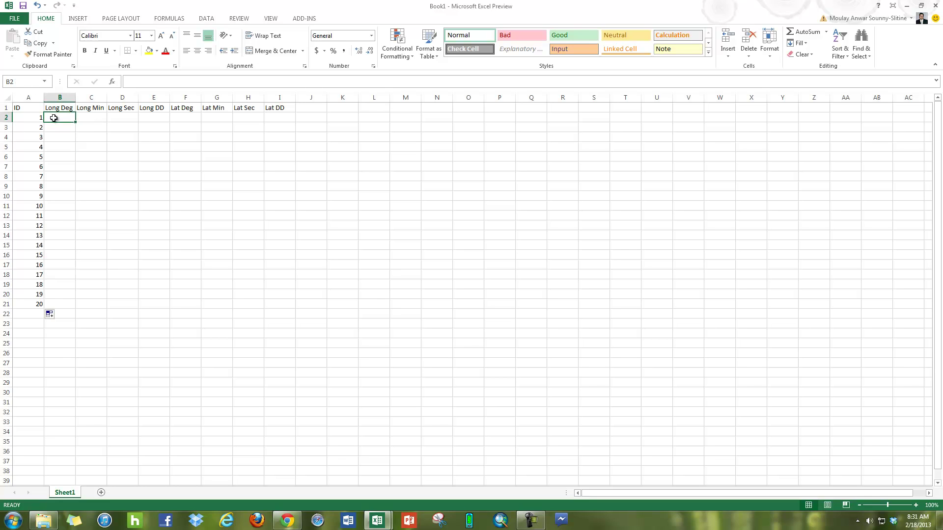
{"action": "type", "text": "97"}
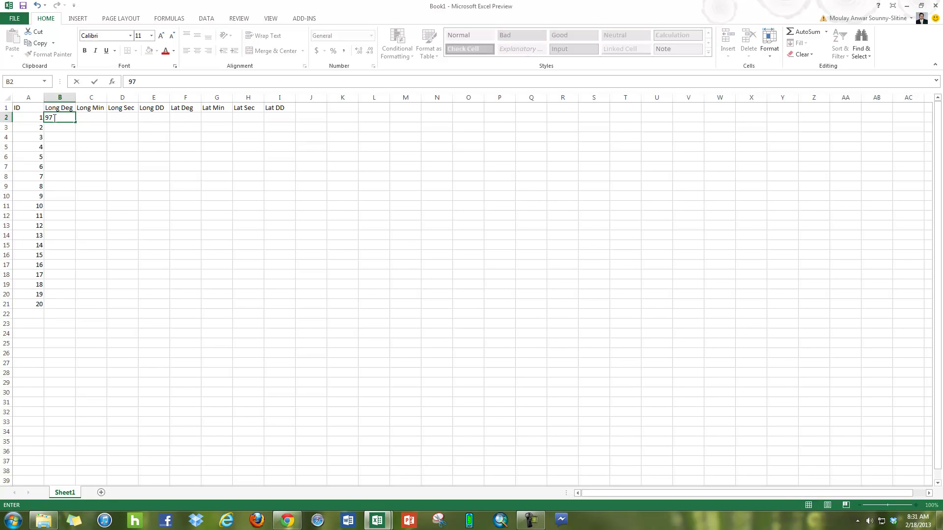
{"action": "left_click", "coordinate": [132, 83]}
{"action": "type", "text": "-"}
{"action": "key", "text": "Return"}
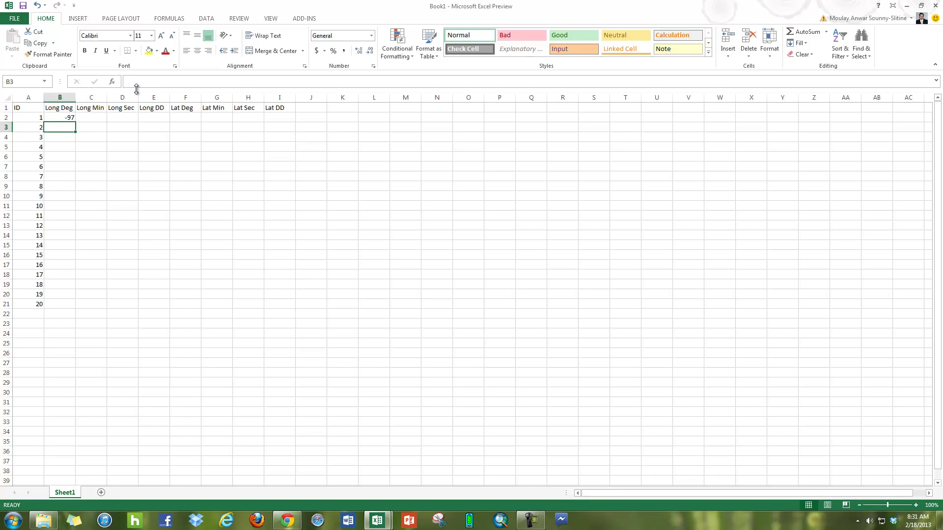
{"action": "key", "text": "Up"}
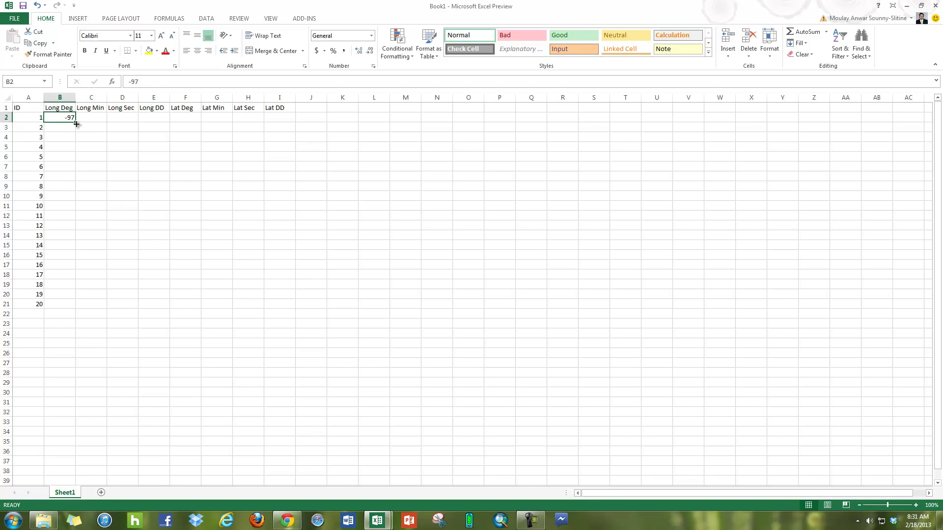
{"action": "left_click_drag", "start_coordinate": [77, 124], "coordinate": [77, 308]}
{"action": "left_click", "coordinate": [108, 185]}
{"action": "left_click", "coordinate": [101, 138]}
Enter 39 as the first Long Min value, fill it down to row 21, and select the first Long Sec cell
{"action": "left_click", "coordinate": [95, 117]}
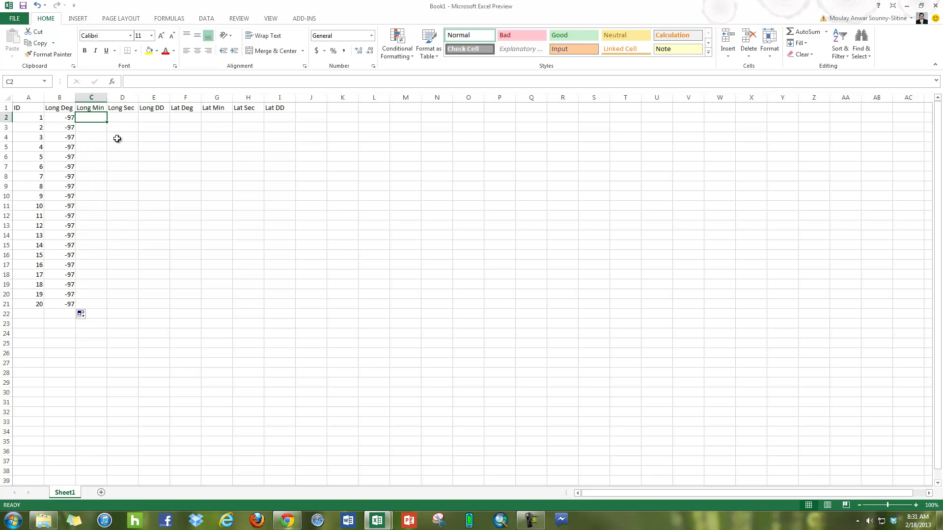
{"action": "type", "text": "39"}
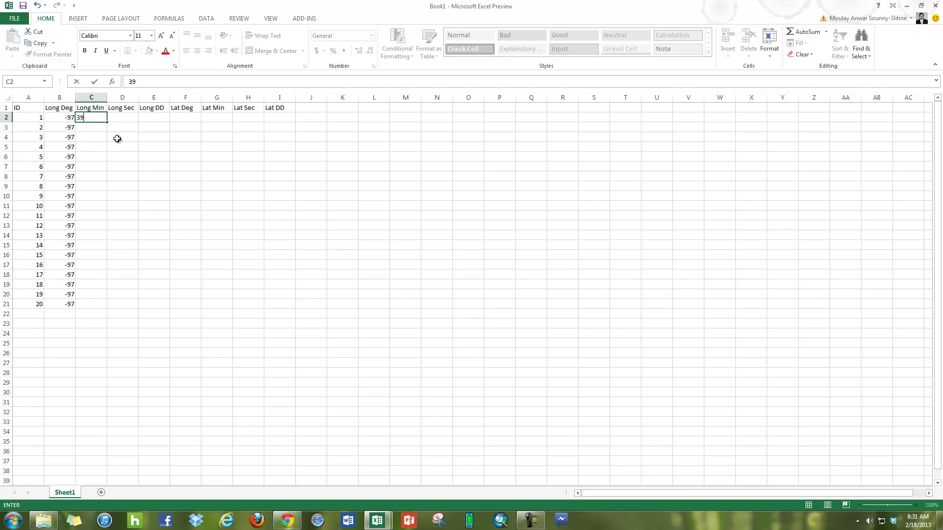
{"action": "key", "text": "Return"}
{"action": "left_click", "coordinate": [106, 120]}
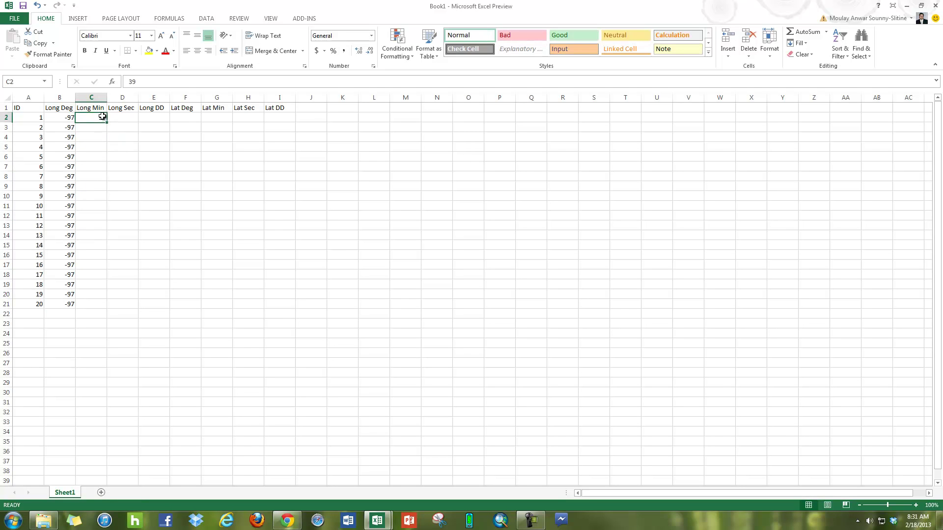
{"action": "left_click_drag", "start_coordinate": [107, 122], "coordinate": [102, 306]}
{"action": "left_click_drag", "start_coordinate": [103, 311], "coordinate": [105, 310]}
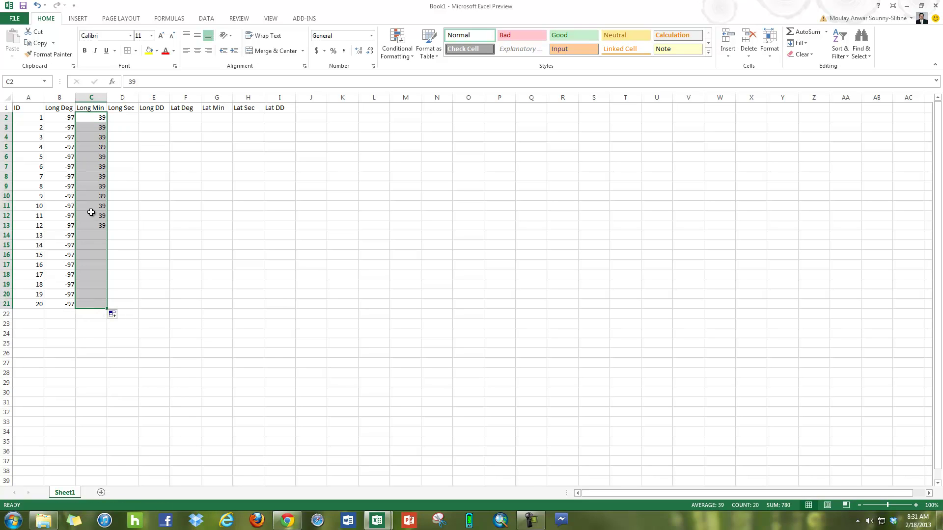
{"action": "left_click", "coordinate": [127, 279]}
{"action": "left_click", "coordinate": [130, 117]}
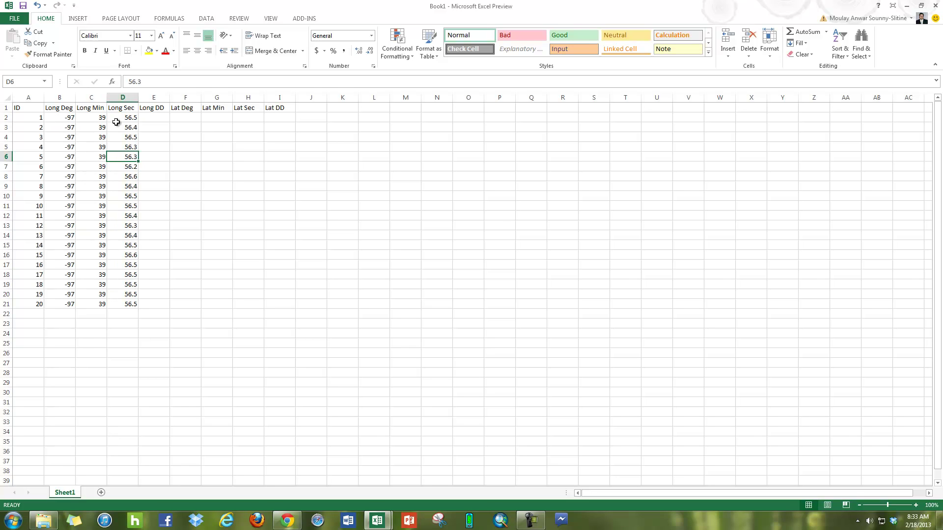
Enter 30 as the first Lat Deg value, fill it down to row 21, and select the first Lat Min cell
{"action": "left_click", "coordinate": [177, 117]}
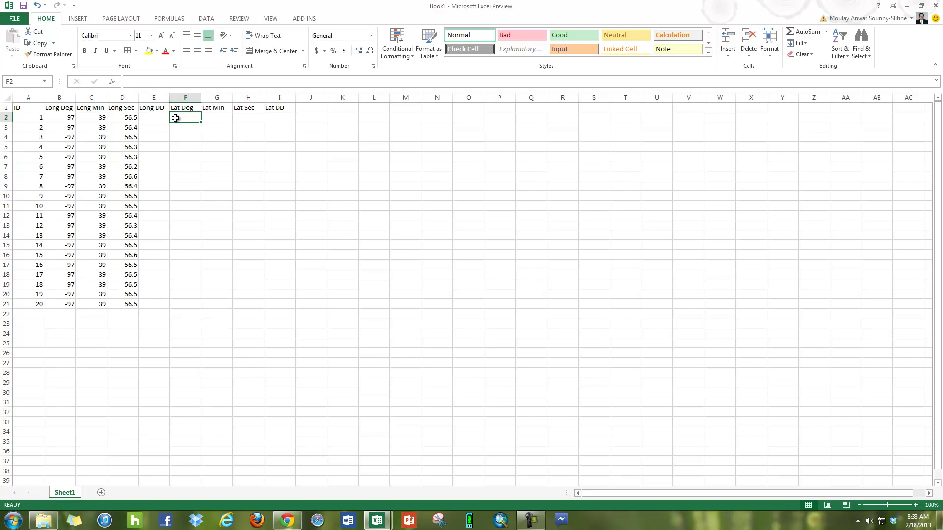
{"action": "type", "text": "30"}
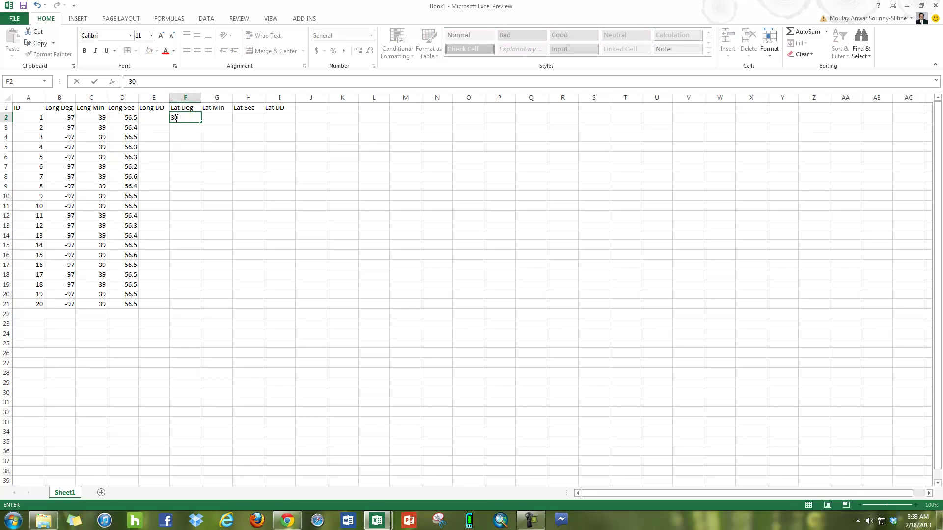
{"action": "left_click", "coordinate": [176, 118]}
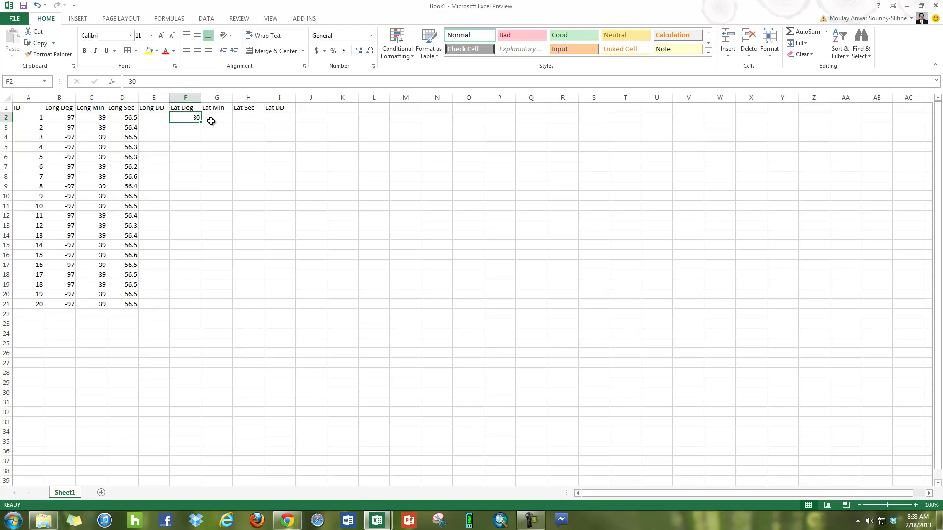
{"action": "left_click_drag", "start_coordinate": [202, 124], "coordinate": [196, 305]}
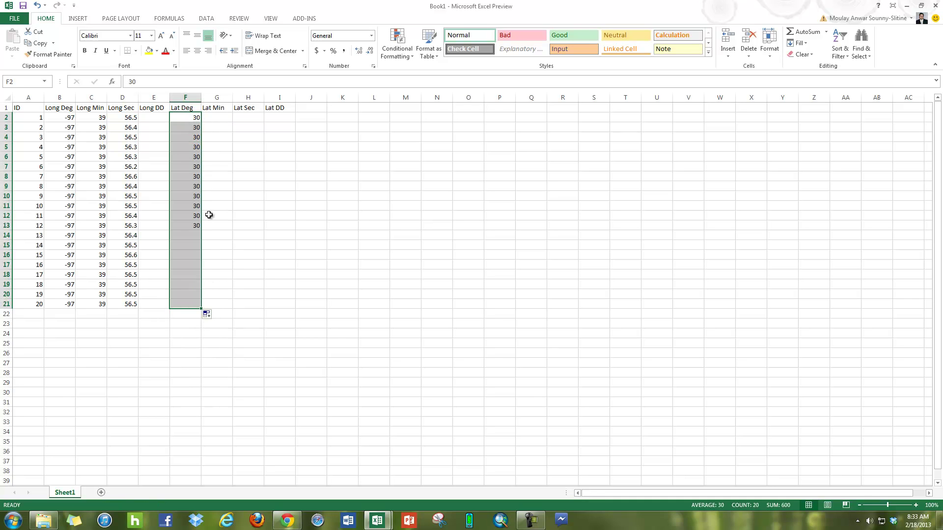
{"action": "left_click", "coordinate": [217, 119]}
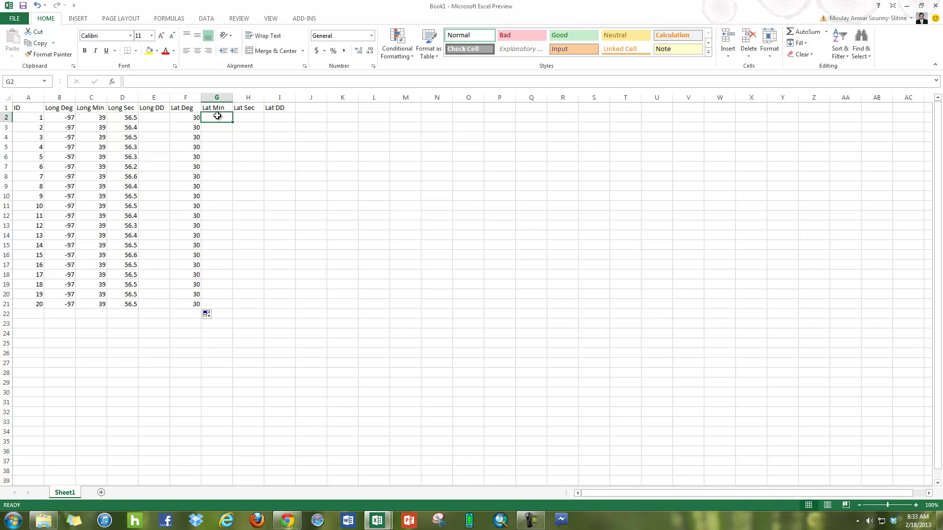
Enter 38 as the first Lat Min value, fill it down to row 21, and select the first Lat Sec cell
{"action": "type", "text": "38"}
{"action": "key", "text": "ctrl+Return"}
{"action": "left_click_drag", "start_coordinate": [232, 124], "coordinate": [237, 307]}
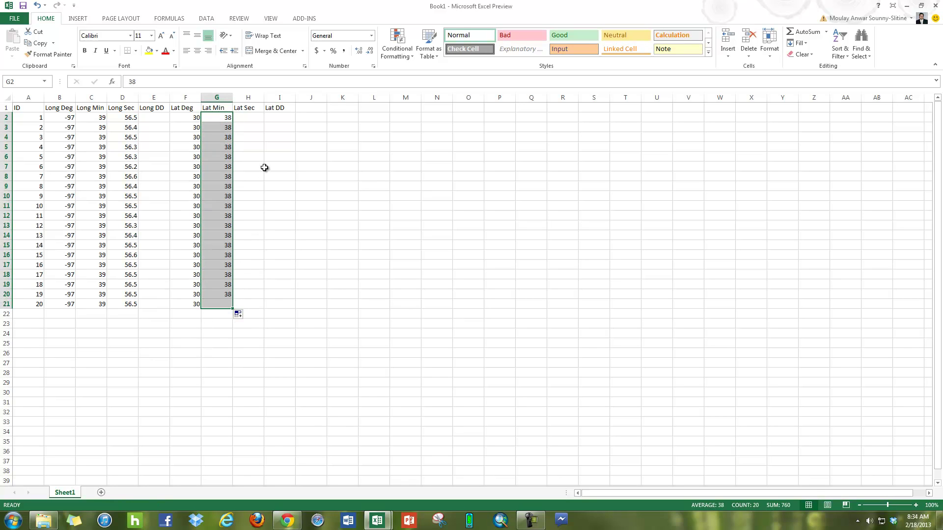
{"action": "left_click", "coordinate": [261, 168]}
{"action": "left_click", "coordinate": [253, 120]}
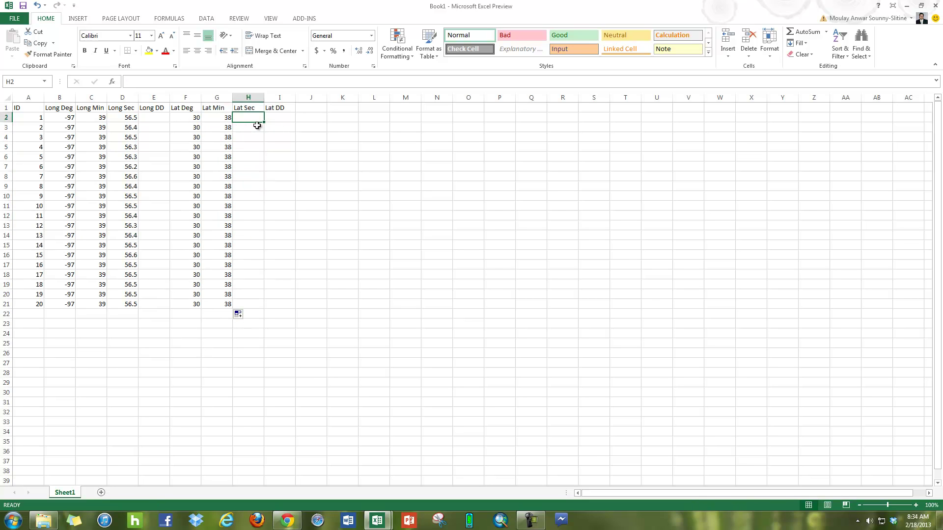
Change the first Long Deg value to 97, fill it down to row 21, and select the first Lat Sec cell
{"action": "left_click", "coordinate": [70, 120]}
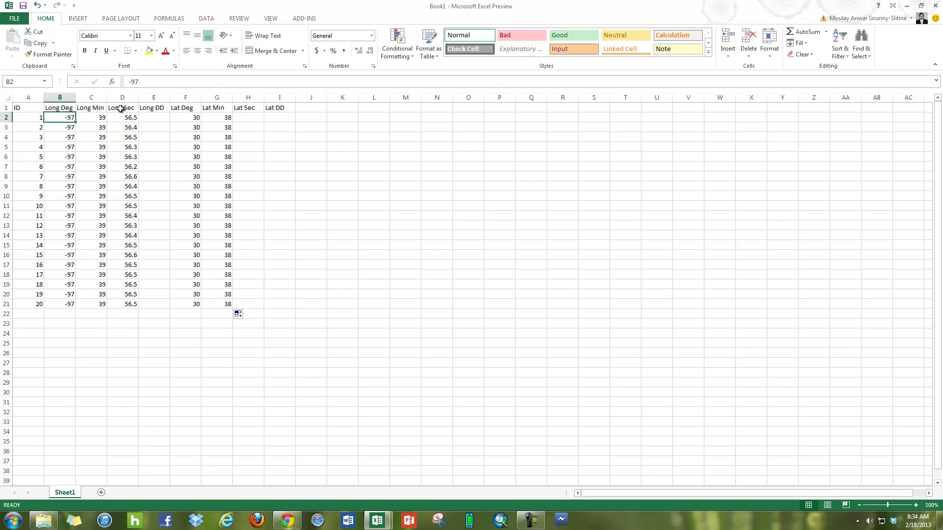
{"action": "left_click", "coordinate": [133, 81]}
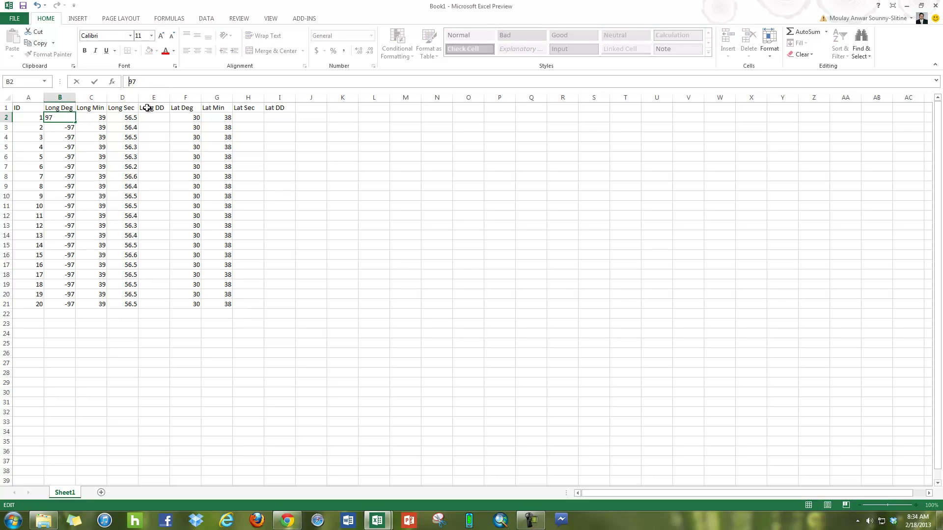
{"action": "left_click", "coordinate": [77, 148]}
{"action": "left_click", "coordinate": [56, 117]}
{"action": "left_click_drag", "start_coordinate": [75, 122], "coordinate": [78, 312]}
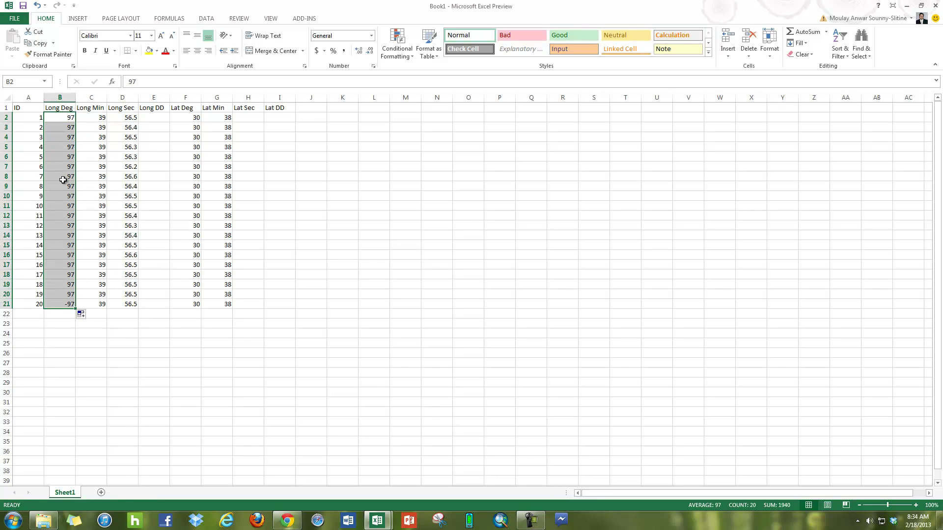
{"action": "left_click", "coordinate": [69, 166]}
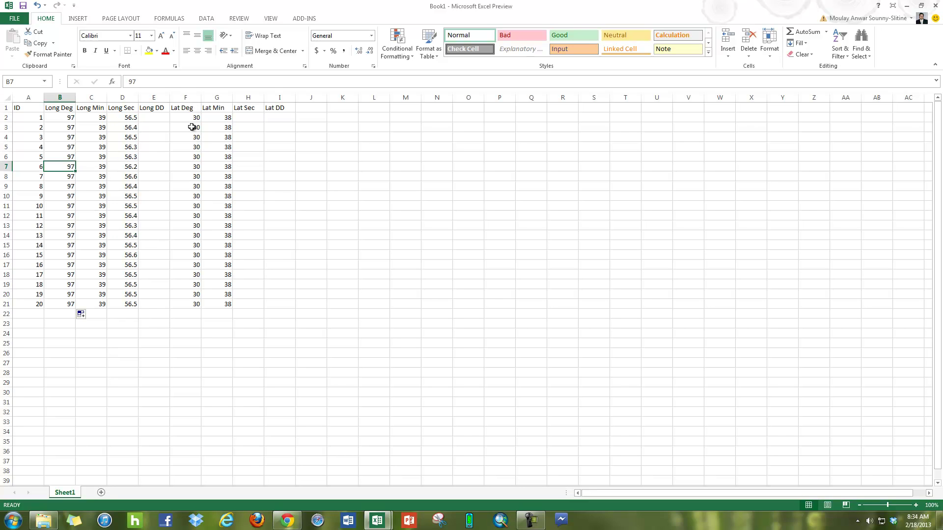
{"action": "left_click", "coordinate": [251, 120]}
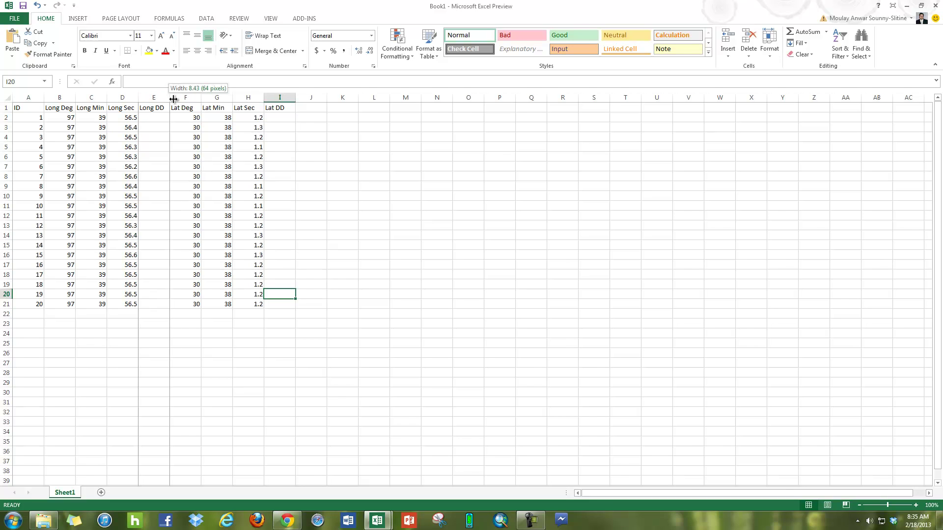
Widen the Long DD and Lat DD columns to more than double width and select the first Lat DD cell
{"action": "left_click_drag", "start_coordinate": [168, 100], "coordinate": [218, 100]}
{"action": "left_click", "coordinate": [186, 115]}
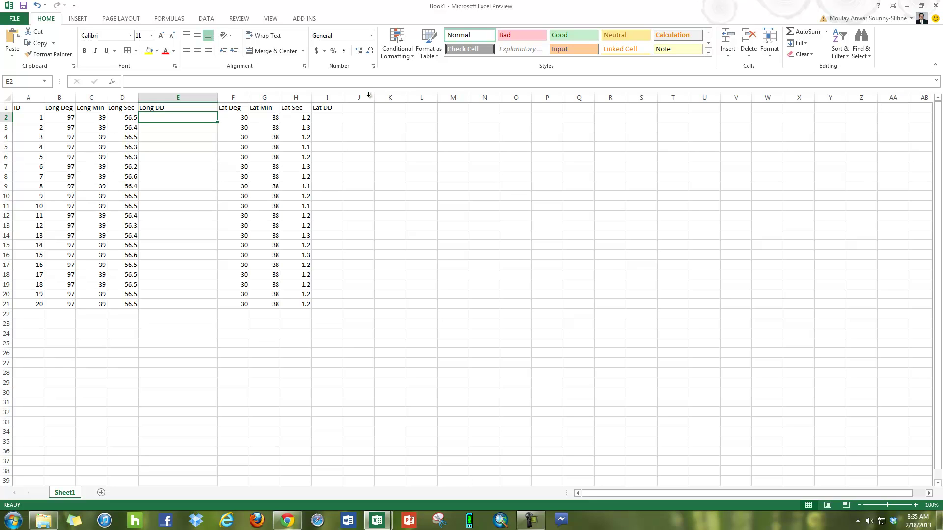
{"action": "left_click_drag", "start_coordinate": [343, 97], "coordinate": [387, 97]}
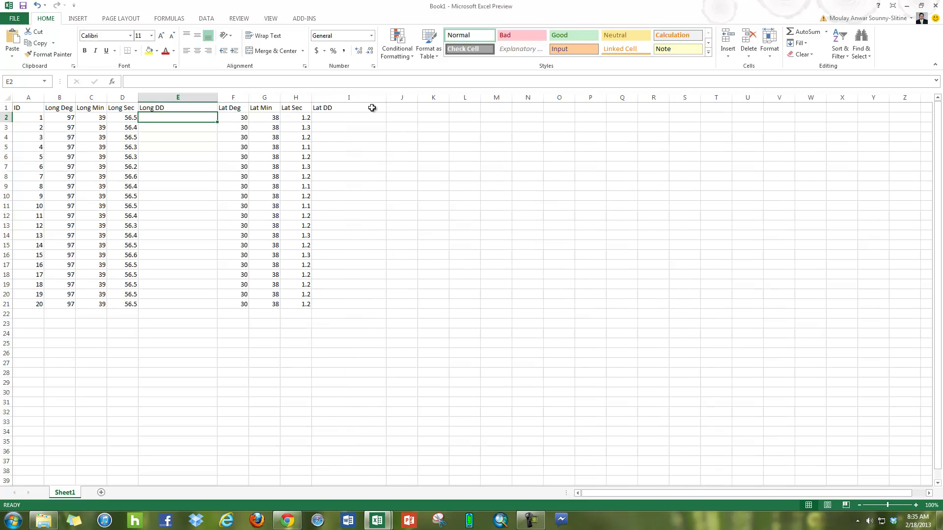
{"action": "left_click", "coordinate": [360, 117]}
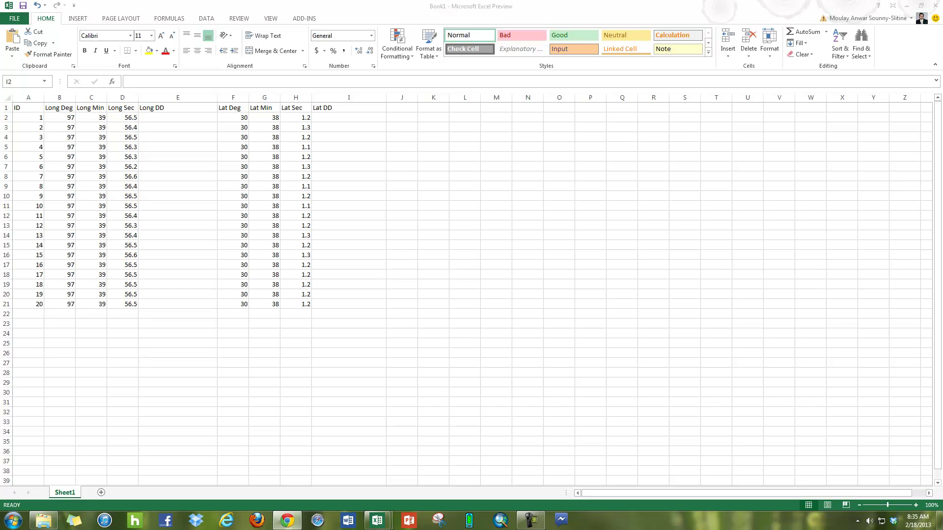
Switch to Chrome and read the DMS to decimal degrees formula in section 2.2 of Lab7.pdf
{"action": "key", "text": "alt+Tab"}
{"action": "scroll", "coordinate": [730, 254], "scroll_direction": "down", "scroll_amount": 3}
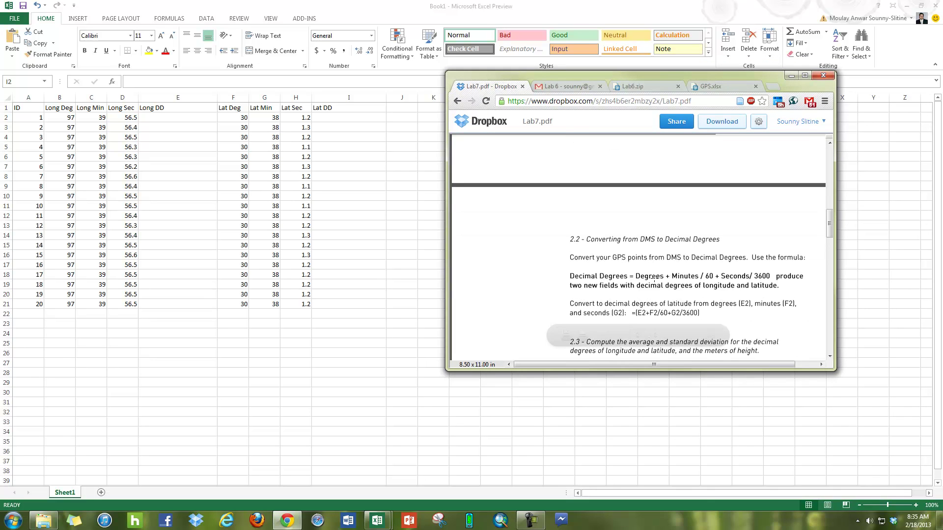
{"action": "scroll", "coordinate": [674, 255], "scroll_direction": "up", "scroll_amount": 2}
{"action": "scroll", "coordinate": [674, 236], "scroll_direction": "down", "scroll_amount": 3}
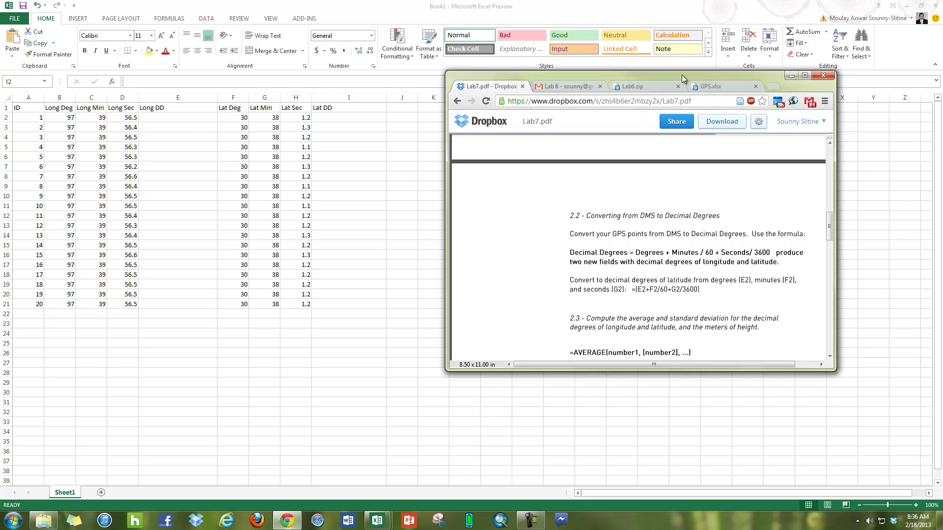
{"action": "left_click_drag", "start_coordinate": [490, 79], "coordinate": [924, 25]}
Back in Excel, enter =F2+G2/60+H2/3600 in the first Lat DD cell, I2, and reselect that cell
{"action": "left_click", "coordinate": [337, 120]}
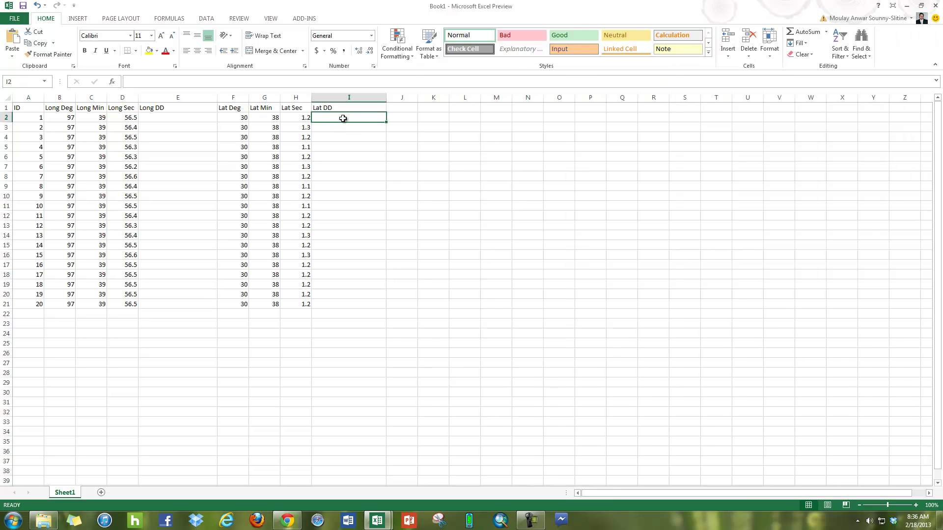
{"action": "type", "text": "="}
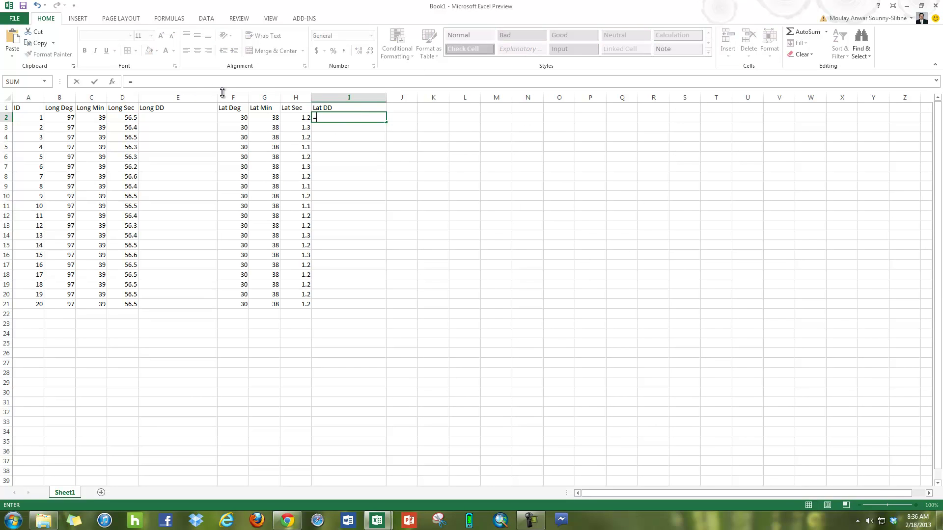
{"action": "left_click", "coordinate": [242, 119]}
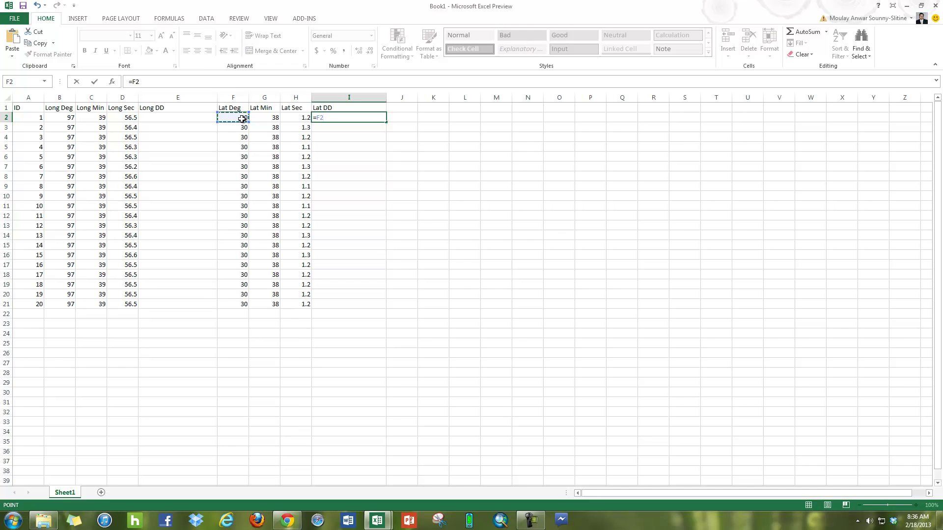
{"action": "type", "text": "+"}
{"action": "left_click", "coordinate": [274, 120]}
{"action": "type", "text": "/"}
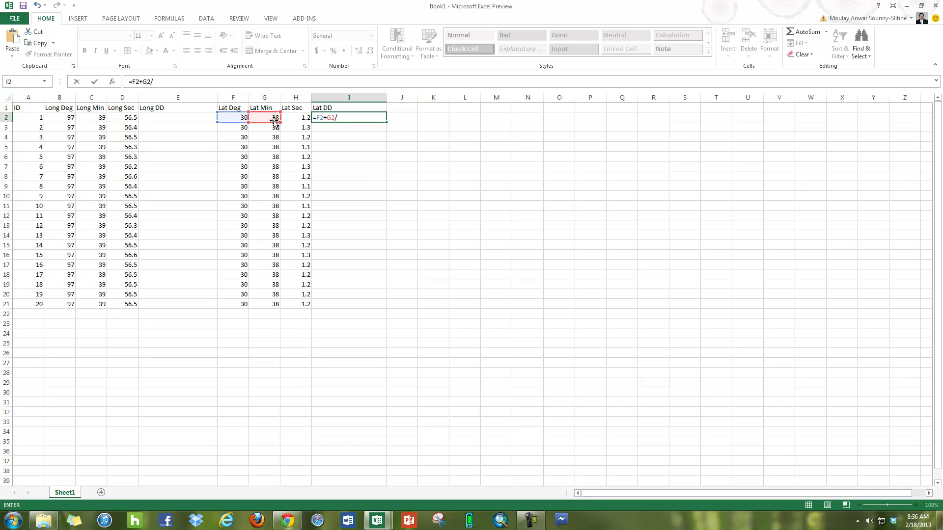
{"action": "type", "text": "60+"}
{"action": "left_click", "coordinate": [301, 120]}
{"action": "type", "text": "/3600"}
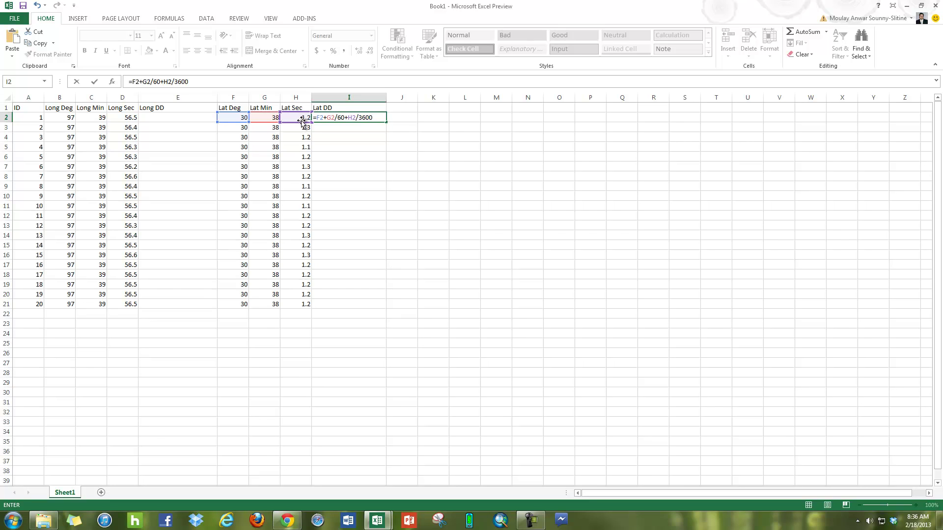
{"action": "key", "text": "Return"}
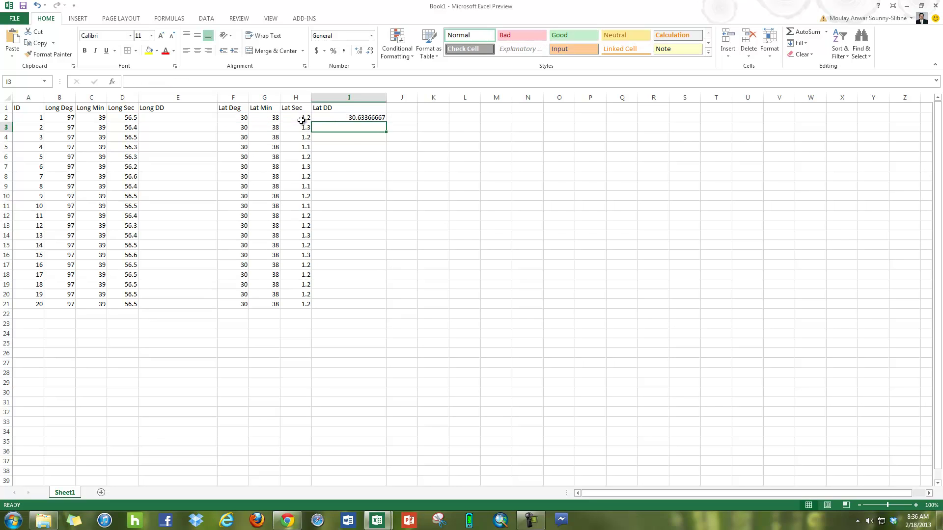
{"action": "left_click", "coordinate": [375, 118]}
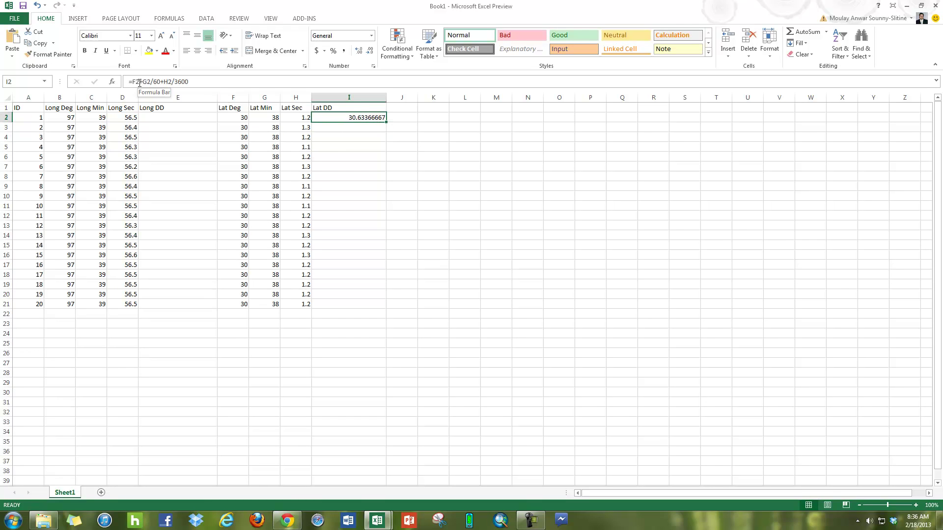
{"action": "left_click_drag", "start_coordinate": [131, 81], "coordinate": [189, 81]}
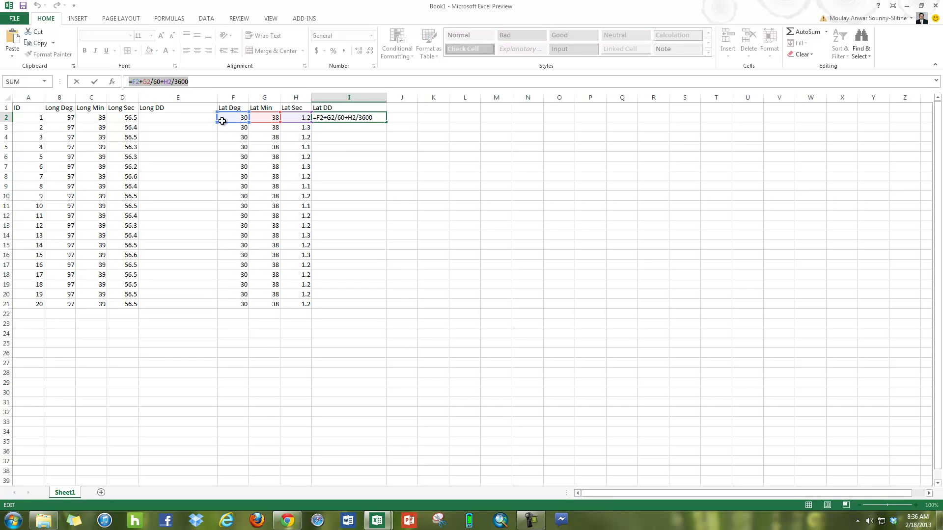
{"action": "type", "text": "="}
{"action": "left_click", "coordinate": [358, 136]}
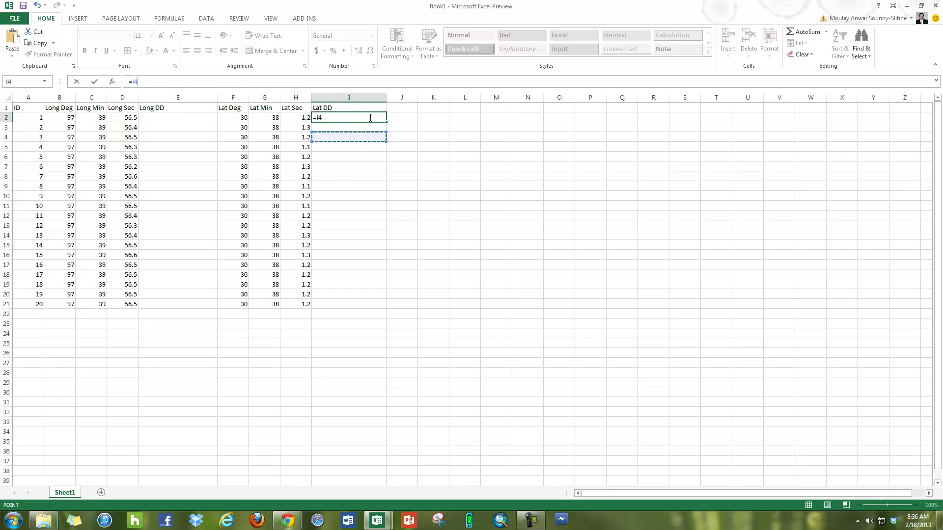
{"action": "key", "text": "Escape"}
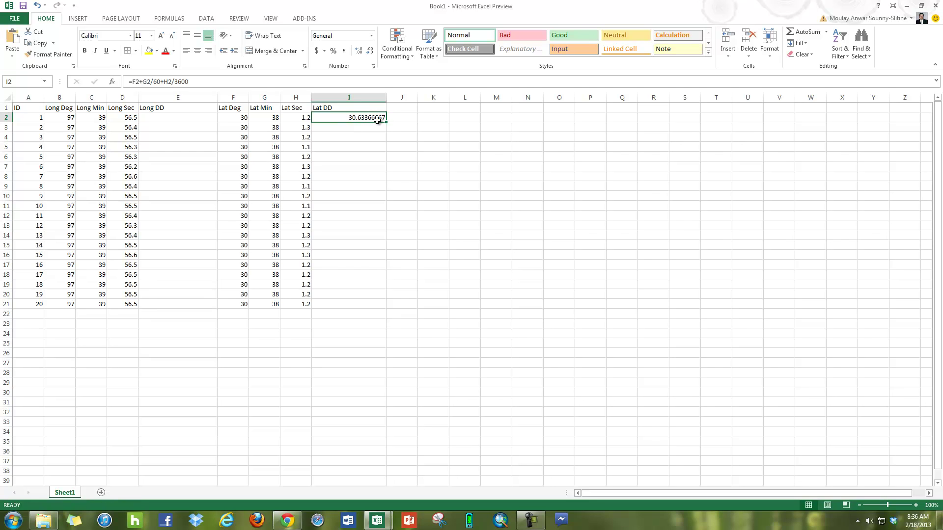
Fill the Lat DD formula from I2 down to row 21
{"action": "left_click_drag", "start_coordinate": [386, 122], "coordinate": [391, 307]}
{"action": "left_click", "coordinate": [364, 325]}
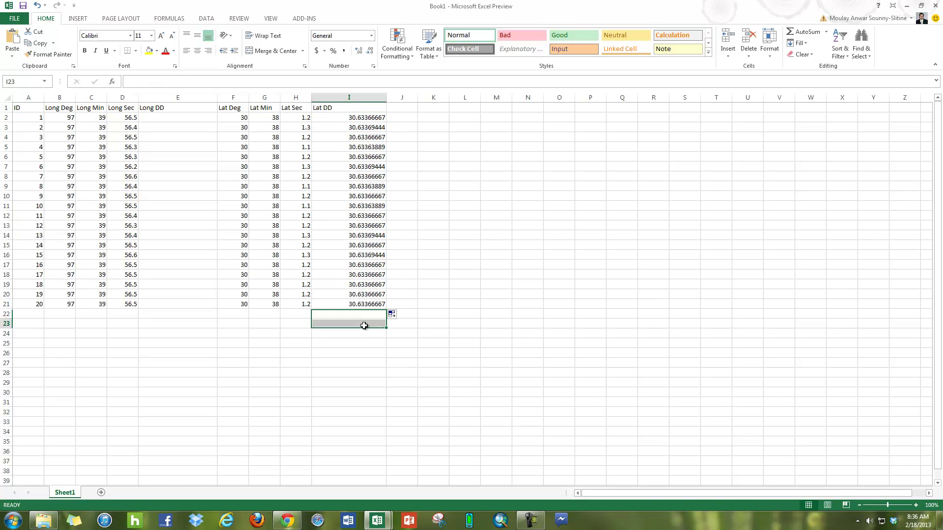
Check the cell references of the copied Lat DD formulas in rows 21, 12 and 3
{"action": "left_click", "coordinate": [369, 304]}
{"action": "double_click", "coordinate": [367, 304]}
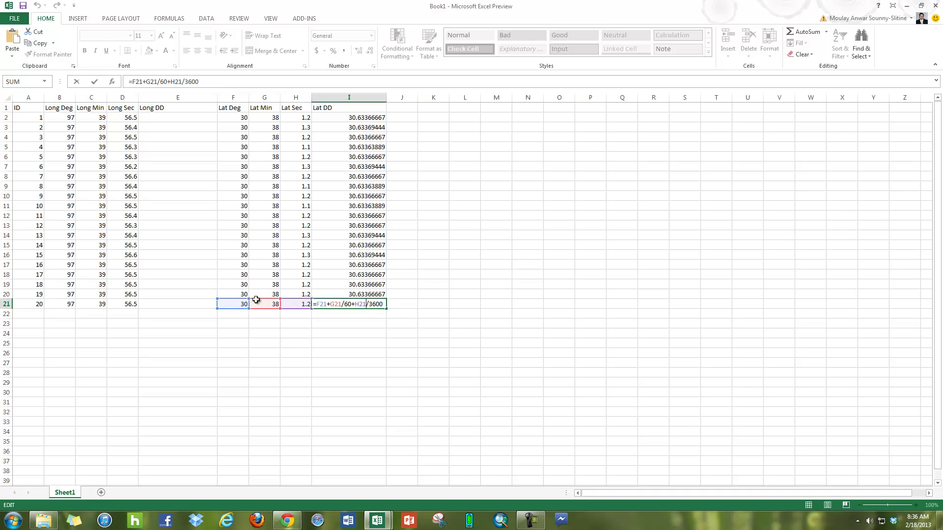
{"action": "key", "text": "ctrl+Return"}
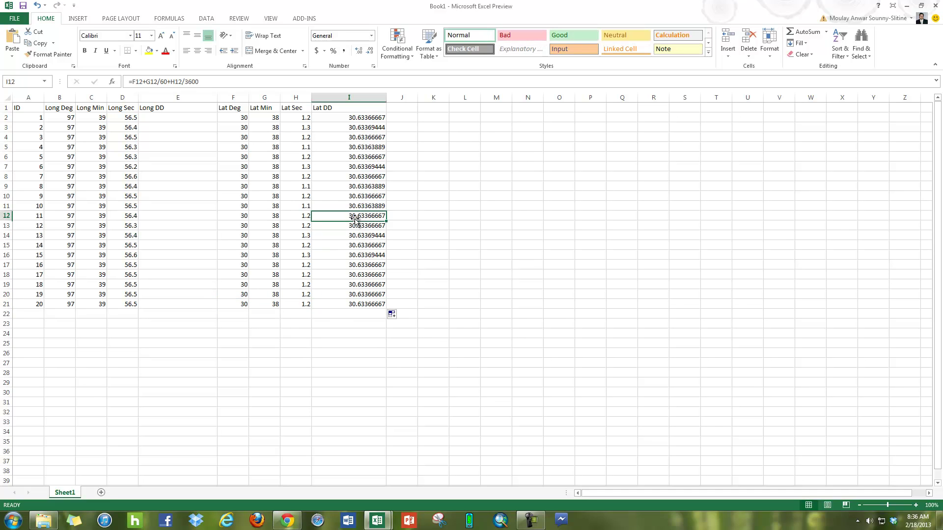
{"action": "left_click", "coordinate": [364, 219]}
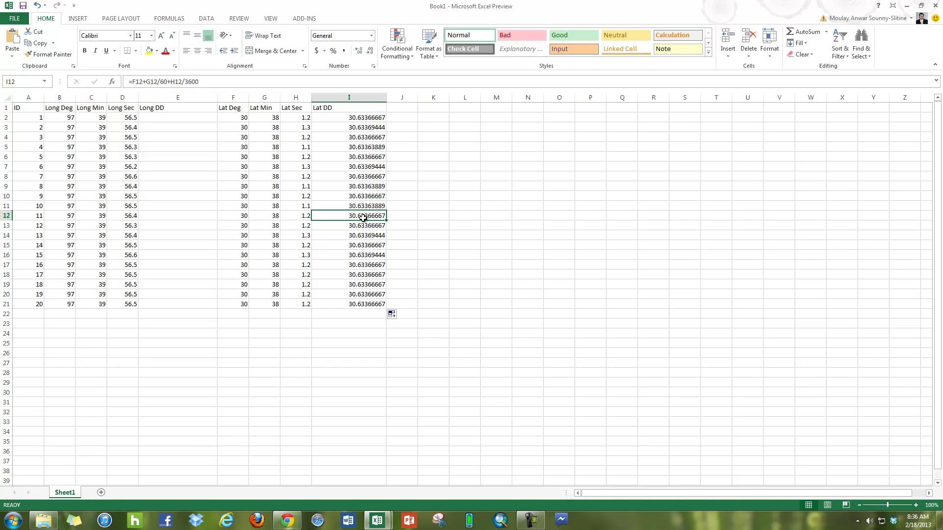
{"action": "double_click", "coordinate": [363, 218]}
{"action": "key", "text": "Escape"}
{"action": "left_click", "coordinate": [347, 127]}
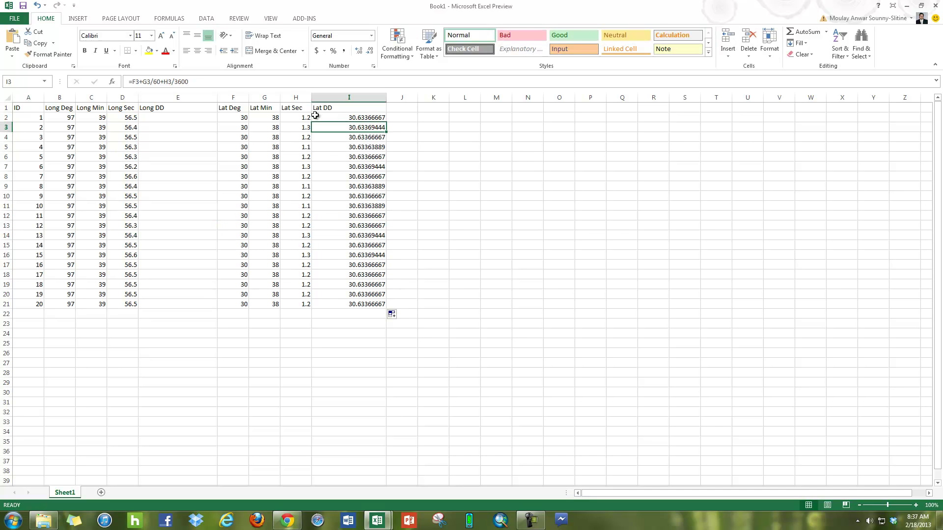
Enter =-B2-C2/60-D2/3600 in the first Long DD cell and fill it down to row 21
{"action": "left_click", "coordinate": [180, 118]}
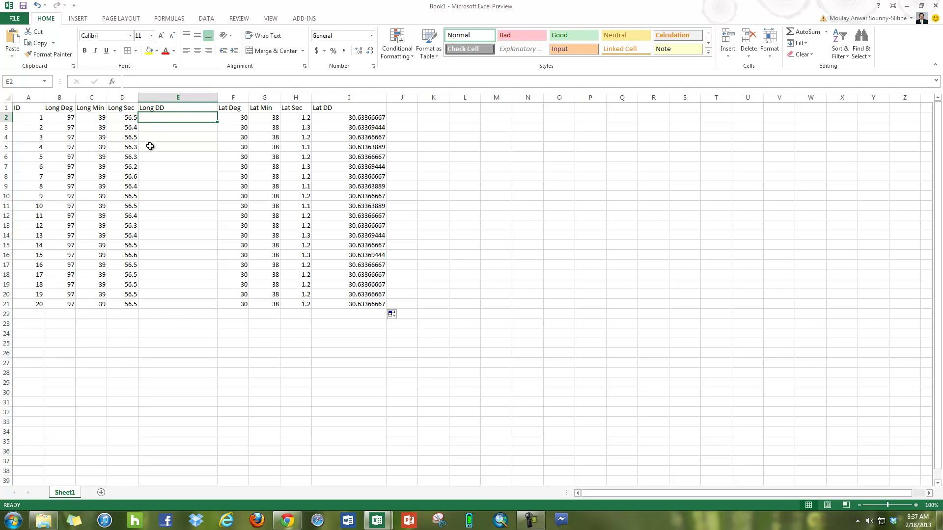
{"action": "type", "text": "="}
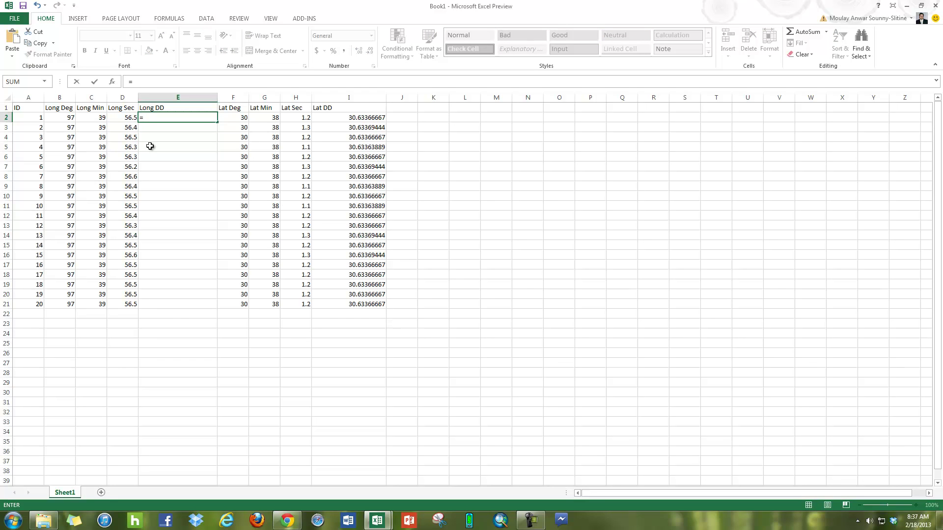
{"action": "type", "text": "-"}
{"action": "left_click", "coordinate": [70, 120]}
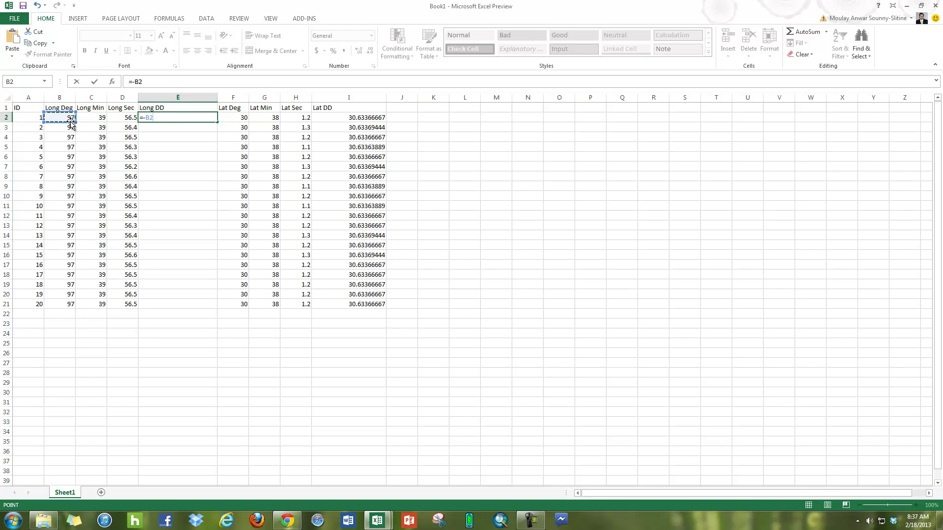
{"action": "type", "text": "-"}
{"action": "left_click", "coordinate": [94, 117]}
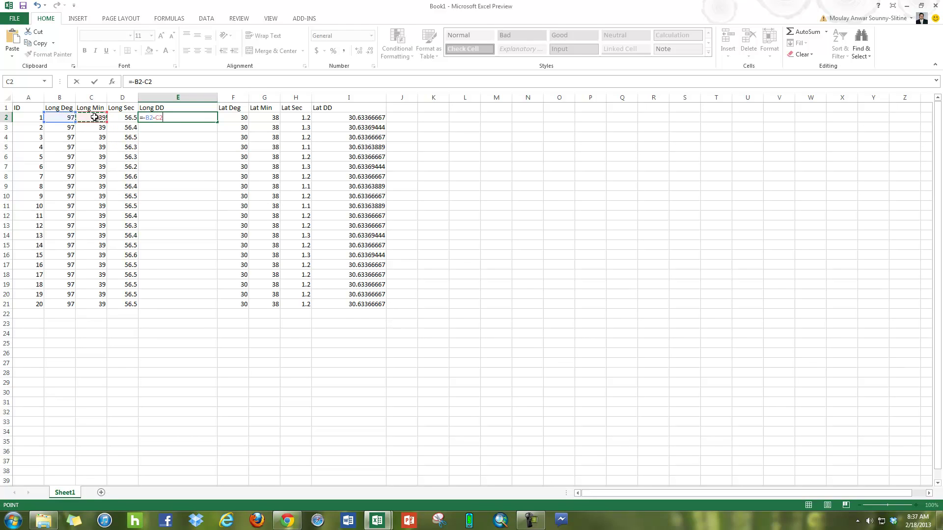
{"action": "type", "text": "/60-"}
{"action": "left_click", "coordinate": [127, 116]}
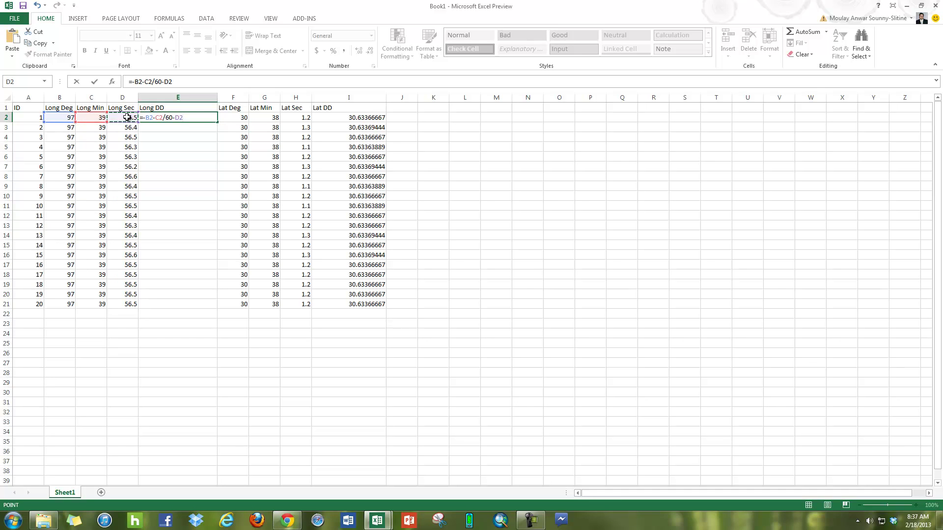
{"action": "type", "text": "/3600"}
{"action": "key", "text": "Return"}
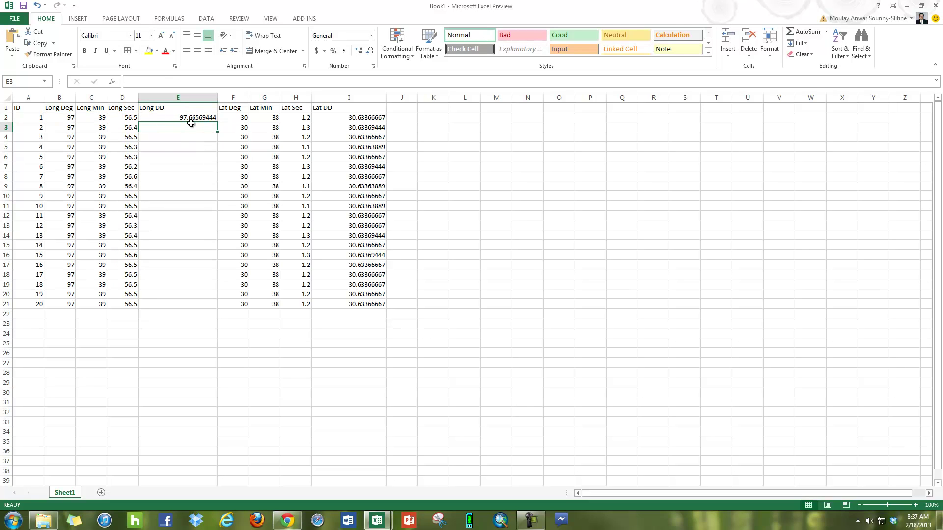
{"action": "left_click", "coordinate": [210, 121]}
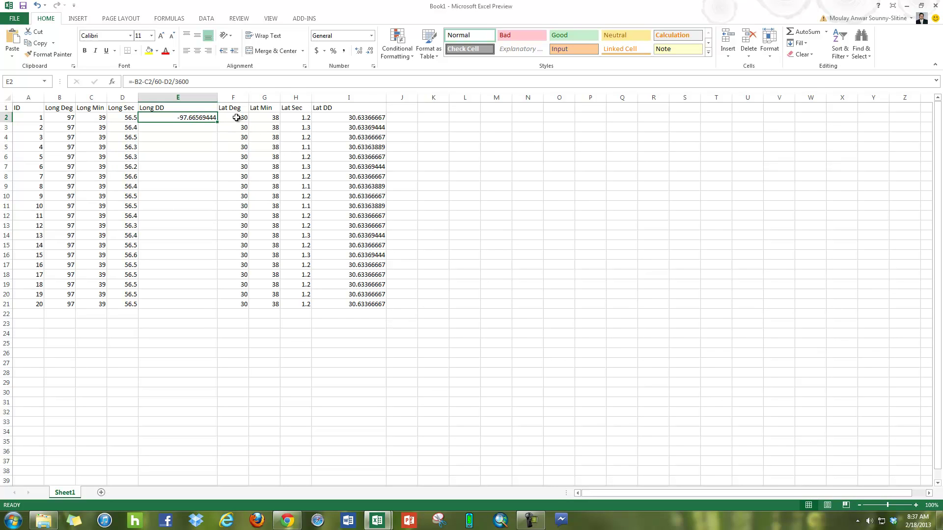
{"action": "left_click_drag", "start_coordinate": [218, 124], "coordinate": [213, 314]}
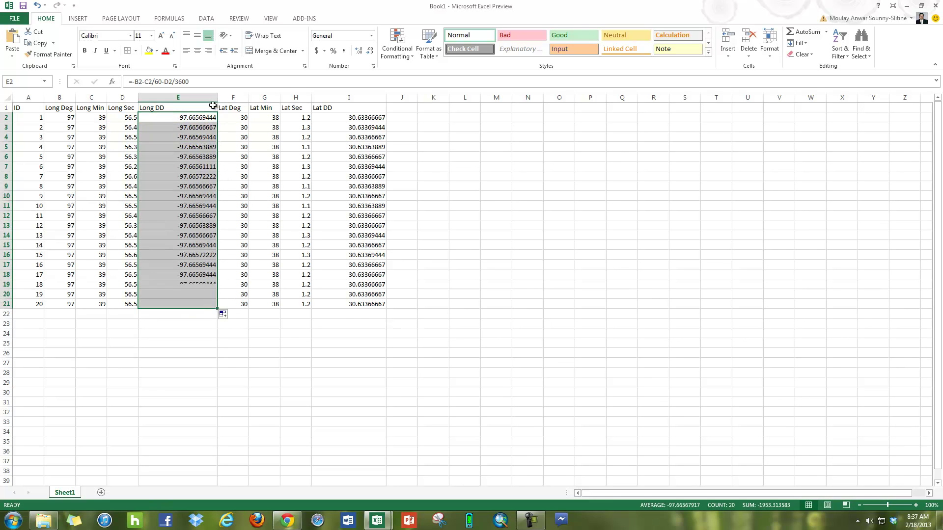
Add the header Height (m) in J1 beside Lat DD and fit the column's width to it
{"action": "left_click", "coordinate": [209, 316]}
{"action": "left_click", "coordinate": [263, 302]}
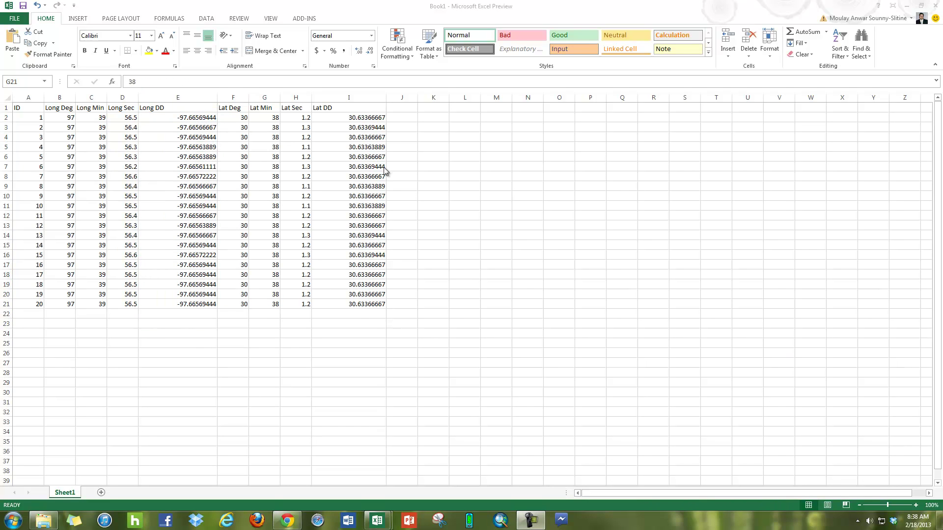
{"action": "left_click", "coordinate": [399, 97]}
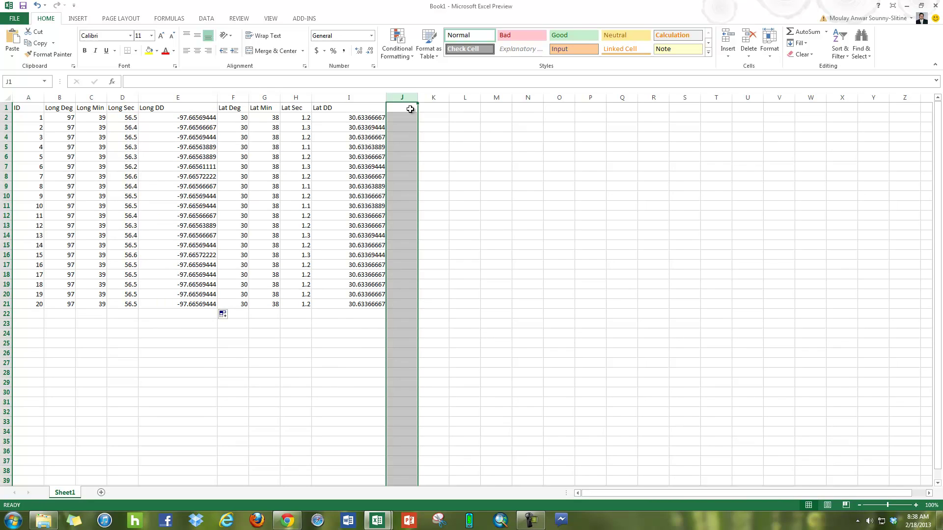
{"action": "left_click", "coordinate": [410, 109]}
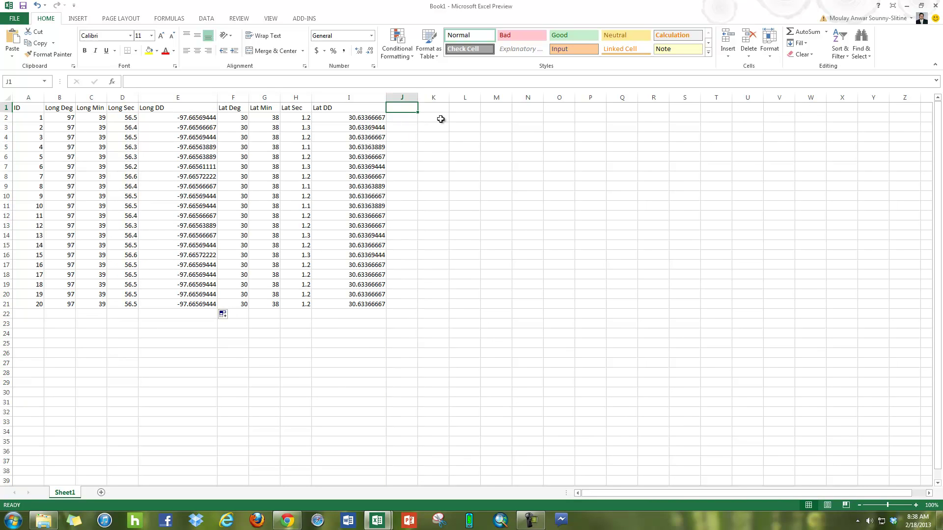
{"action": "type", "text": "Height (m"}
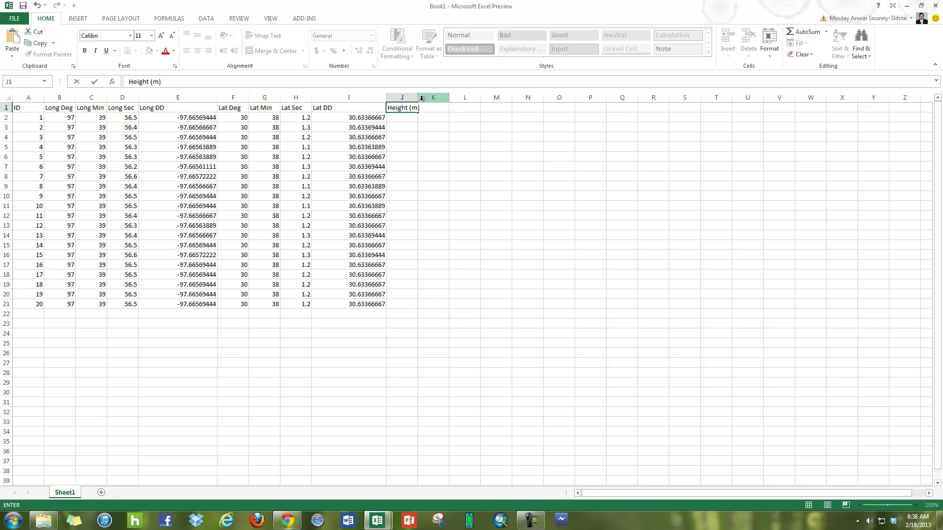
{"action": "left_click", "coordinate": [418, 146]}
{"action": "double_click", "coordinate": [419, 98]}
Paste the twenty height readings into the Height (m) column, from J2 down to J21
{"action": "left_click", "coordinate": [420, 116]}
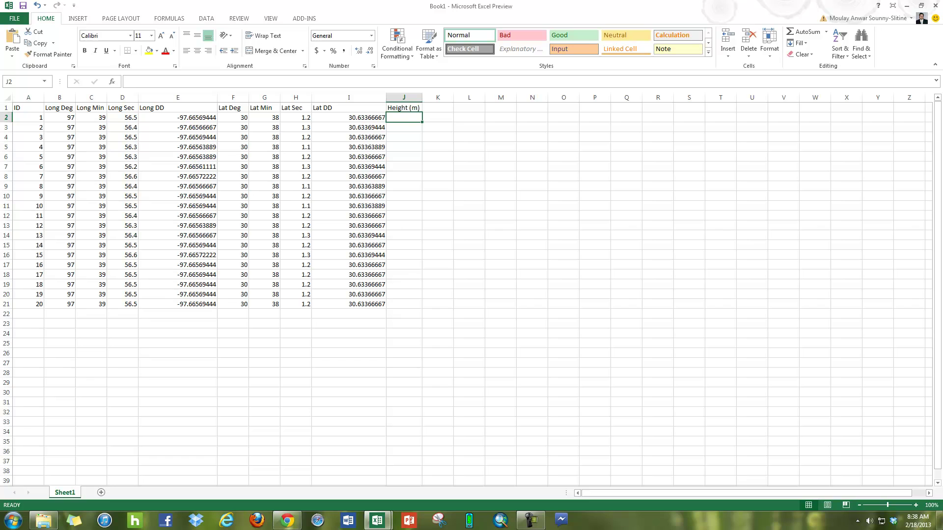
{"action": "key", "text": "ctrl+v"}
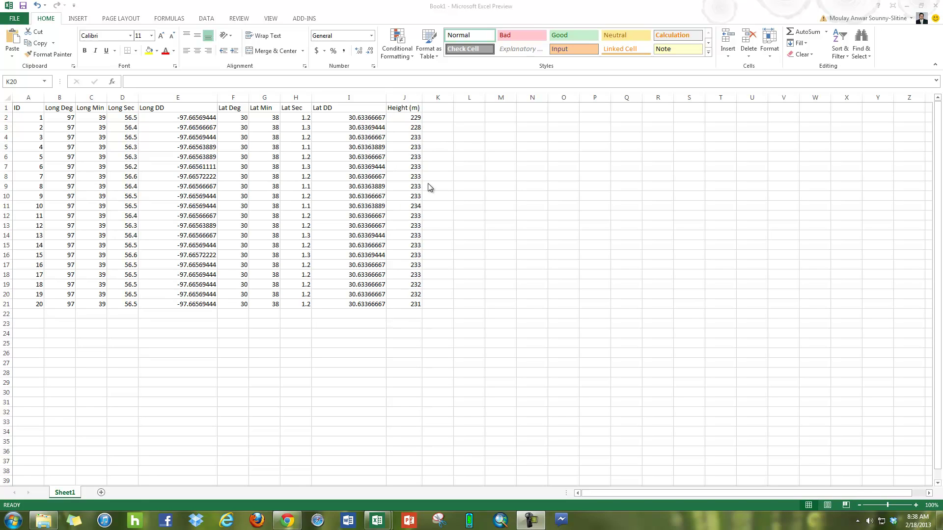
{"action": "left_click", "coordinate": [428, 294]}
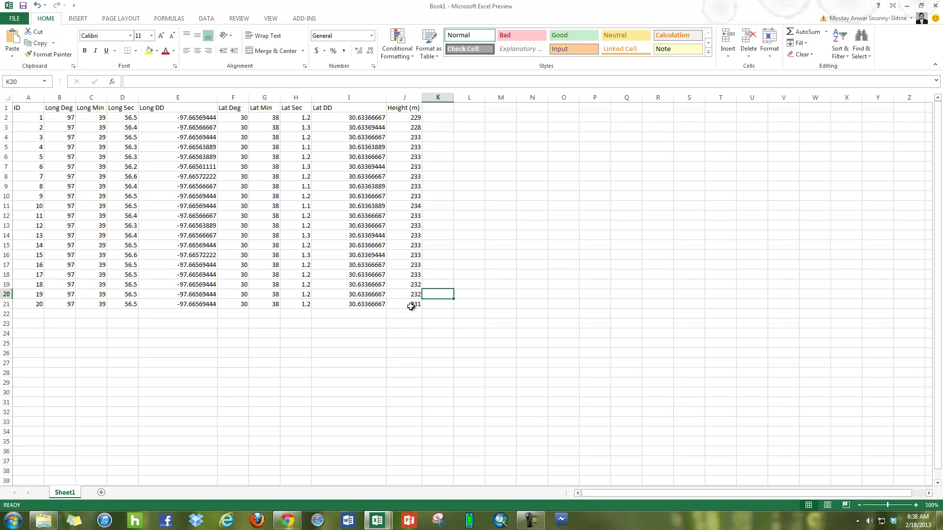
Switch to the Lab7.pdf in Chrome, read section 2.3 on computing average and standard deviation, and return to Excel
{"action": "scroll", "coordinate": [411, 307], "scroll_direction": "down", "scroll_amount": 1}
{"action": "left_click", "coordinate": [287, 520]}
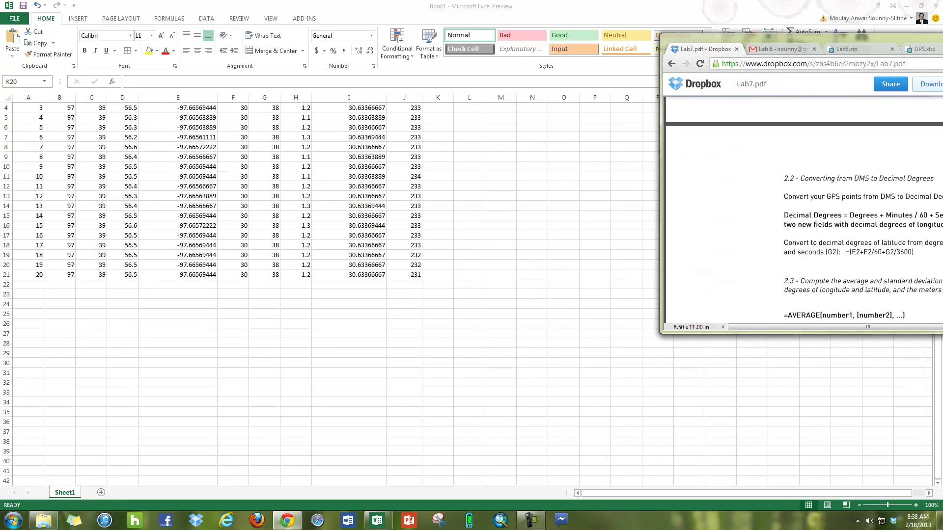
{"action": "mouse_move", "coordinate": [825, 302]}
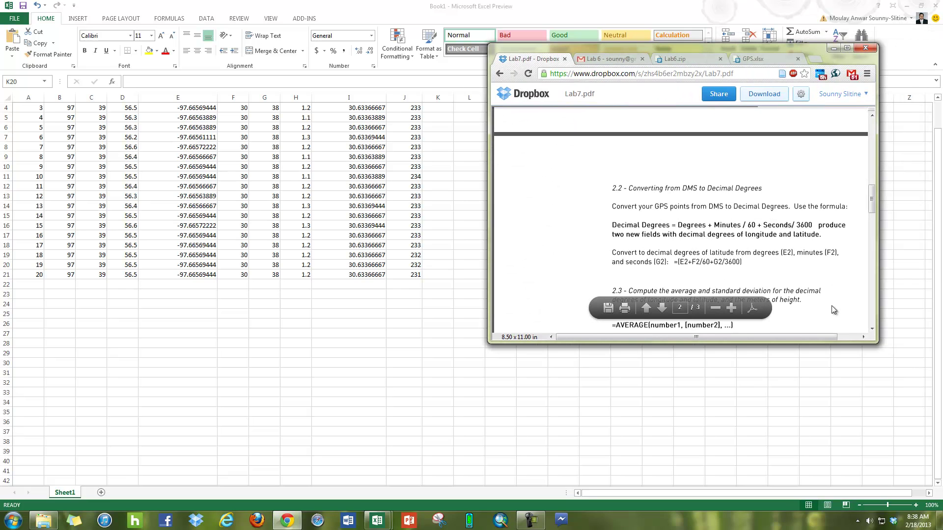
{"action": "scroll", "coordinate": [838, 311], "scroll_direction": "down", "scroll_amount": 1}
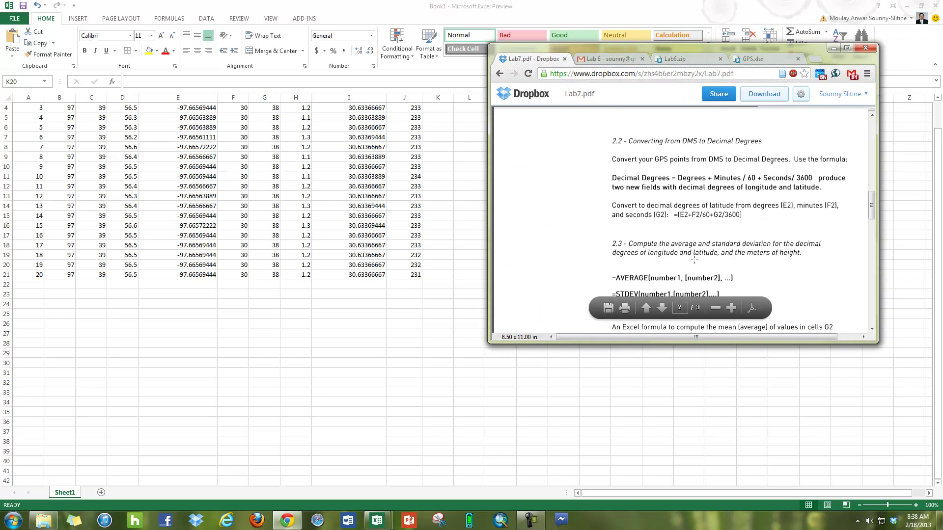
{"action": "left_click", "coordinate": [834, 48]}
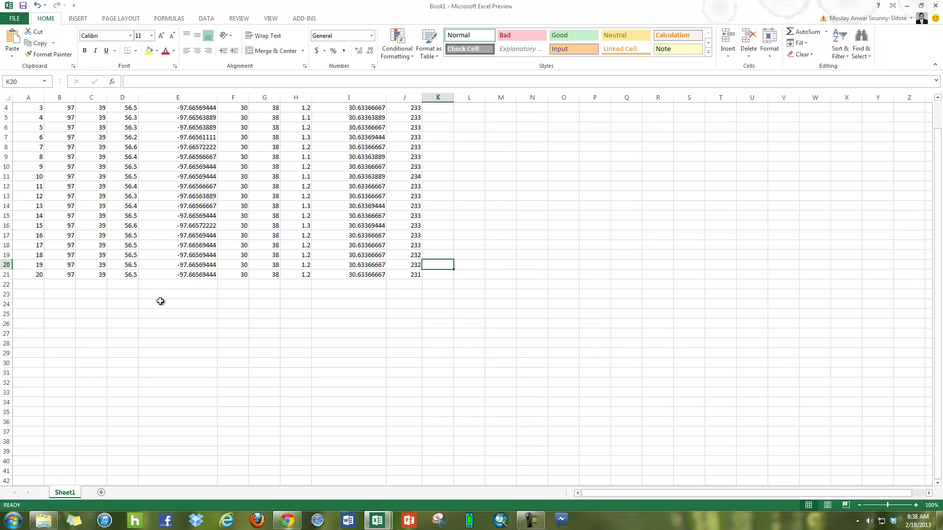
Label the two rows below the data in column D as Average in D22 and St Dev in D23
{"action": "left_click", "coordinate": [115, 285]}
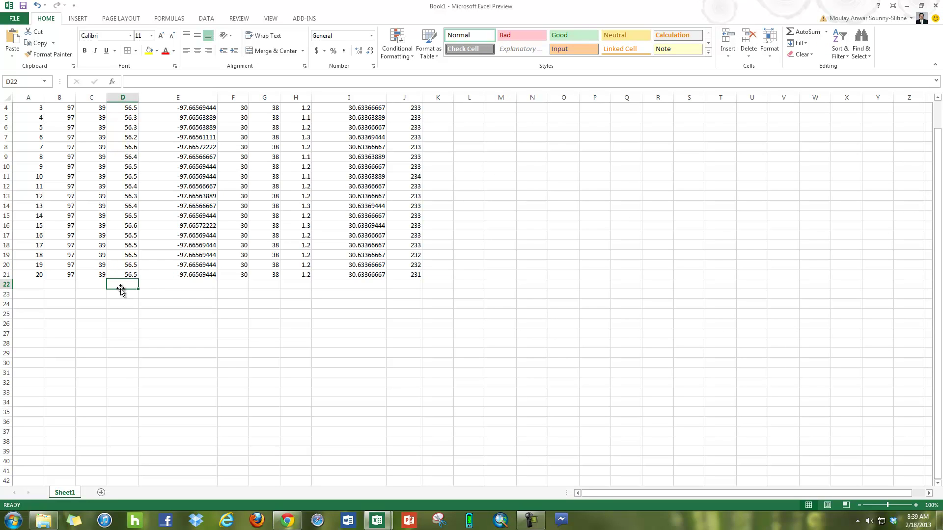
{"action": "type", "text": "Avc"}
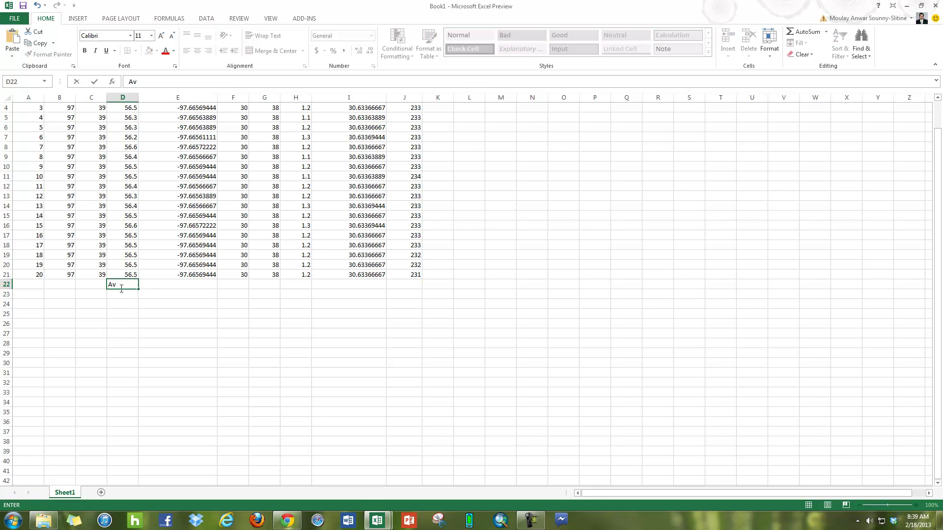
{"action": "key", "text": "Return"}
{"action": "type", "text": "St Dec"}
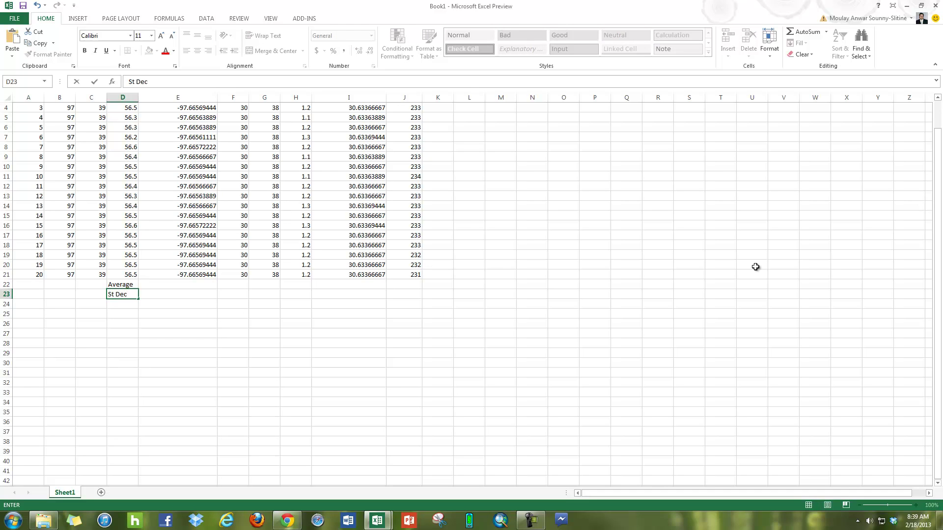
{"action": "left_click", "coordinate": [324, 354]}
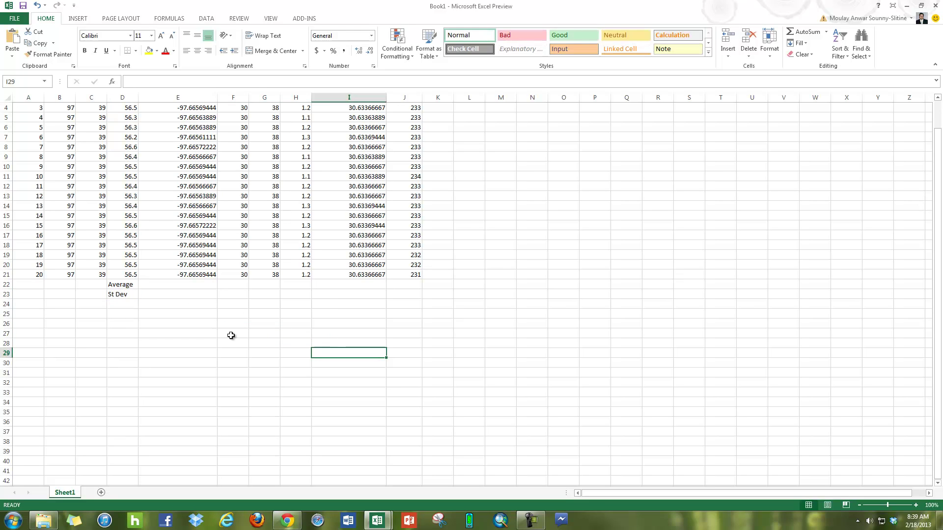
{"action": "left_click", "coordinate": [245, 311]}
Compute the average of the Long DD values in E22 with =AVERAGE(E2:E21)
{"action": "left_click", "coordinate": [202, 288]}
{"action": "scroll", "coordinate": [204, 308], "scroll_direction": "up", "scroll_amount": 1}
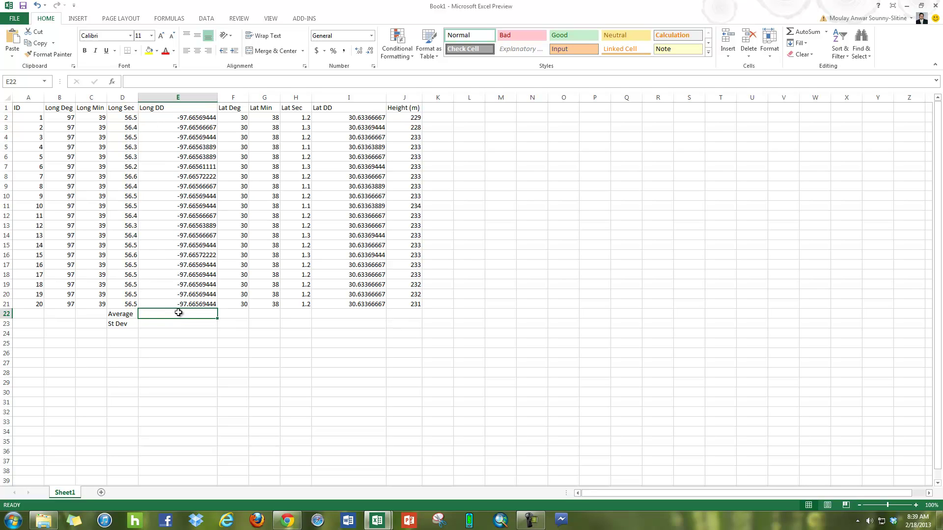
{"action": "type", "text": "="}
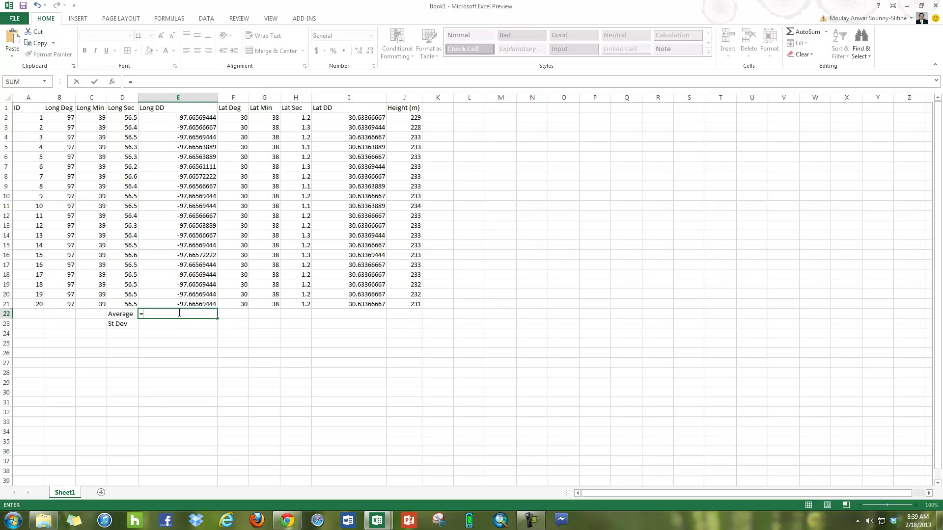
{"action": "type", "text": "av"}
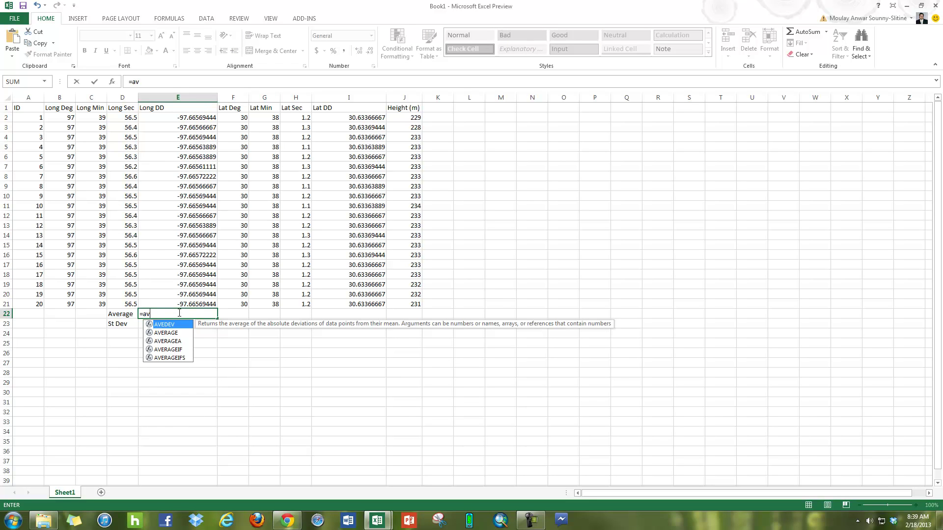
{"action": "type", "text": "er"}
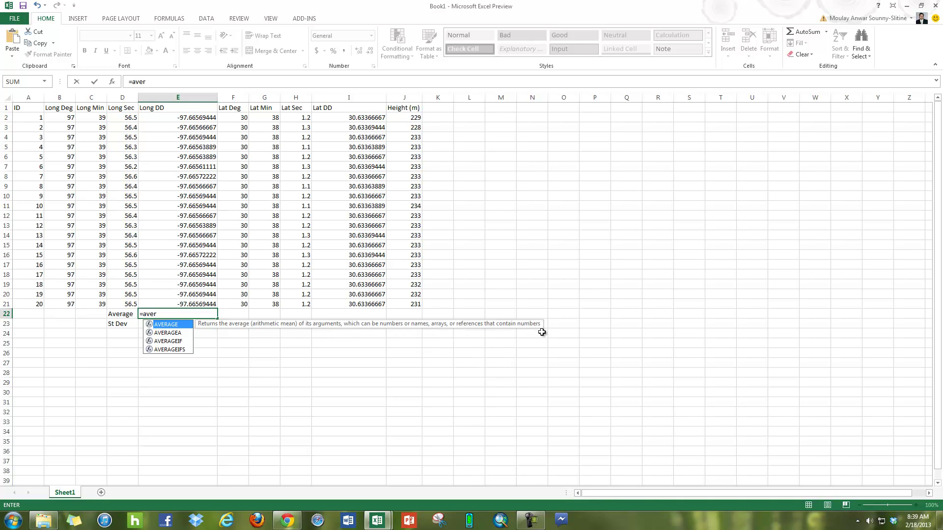
{"action": "double_click", "coordinate": [167, 326]}
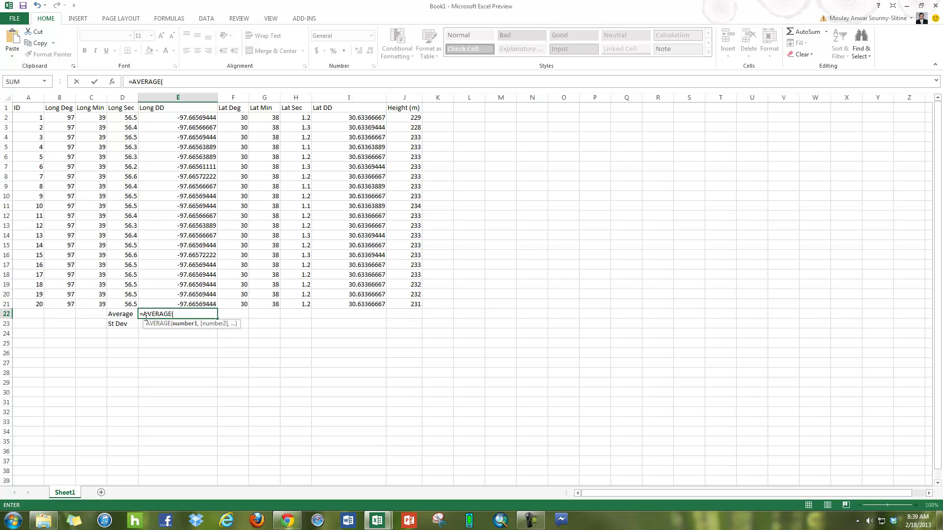
{"action": "left_click", "coordinate": [203, 117]}
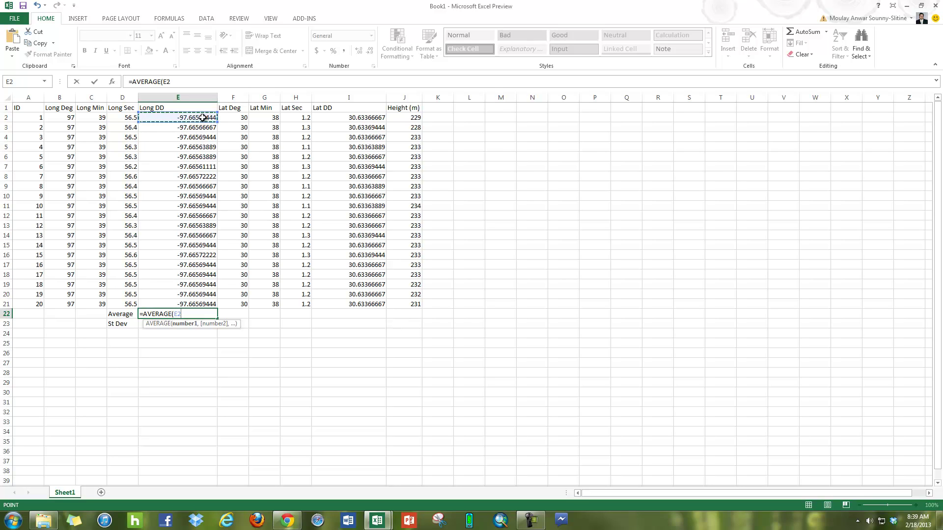
{"action": "left_click_drag", "start_coordinate": [203, 118], "coordinate": [202, 308]}
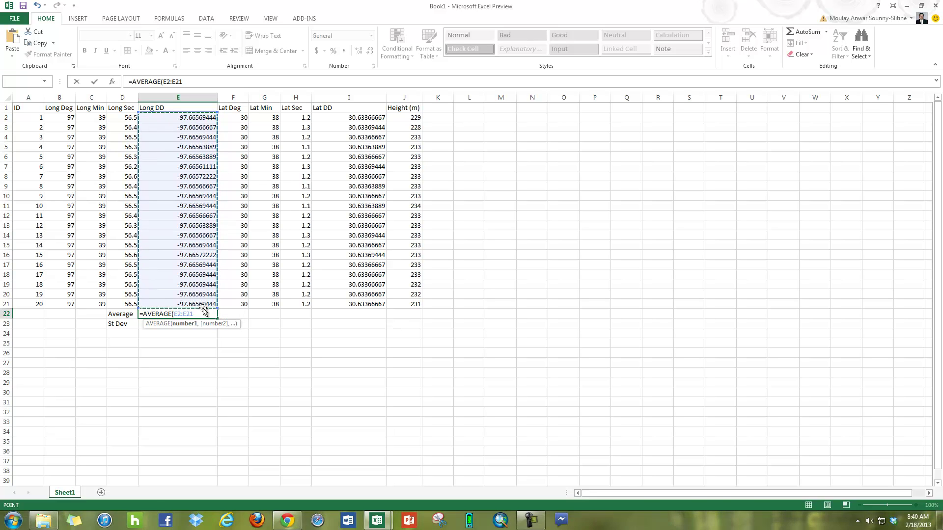
{"action": "type", "text": ")"}
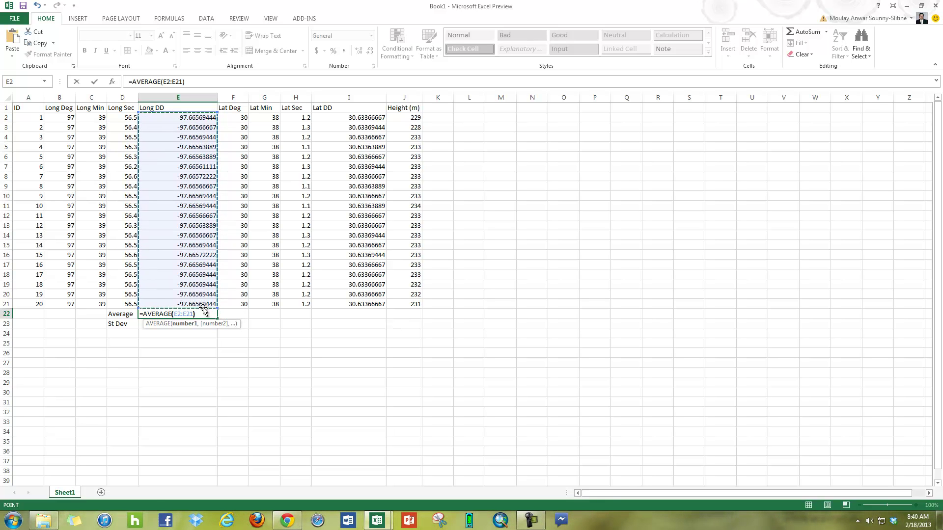
{"action": "key", "text": "Return"}
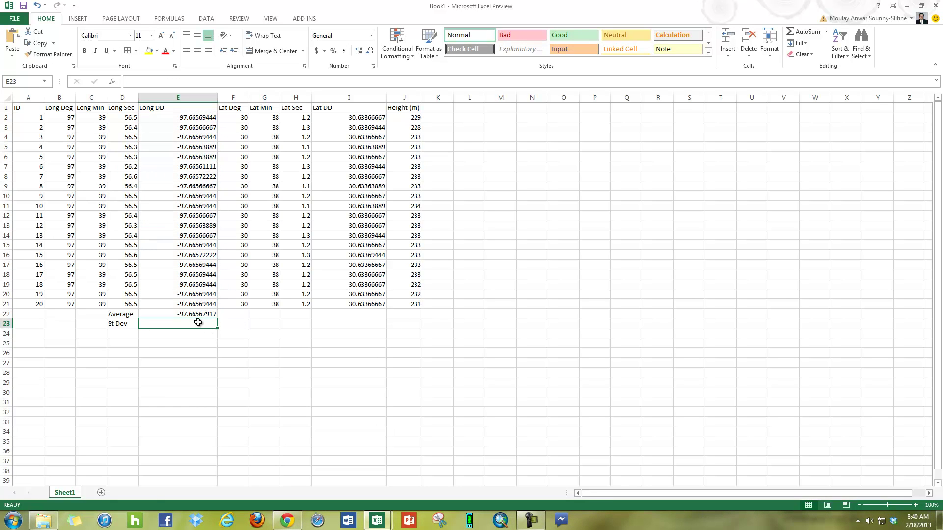
Compute the Long DD standard deviation in E23 with the STDEV function over E2:E22
{"action": "left_click", "coordinate": [188, 315]}
{"action": "left_click", "coordinate": [186, 324]}
{"action": "type", "text": "=sta"}
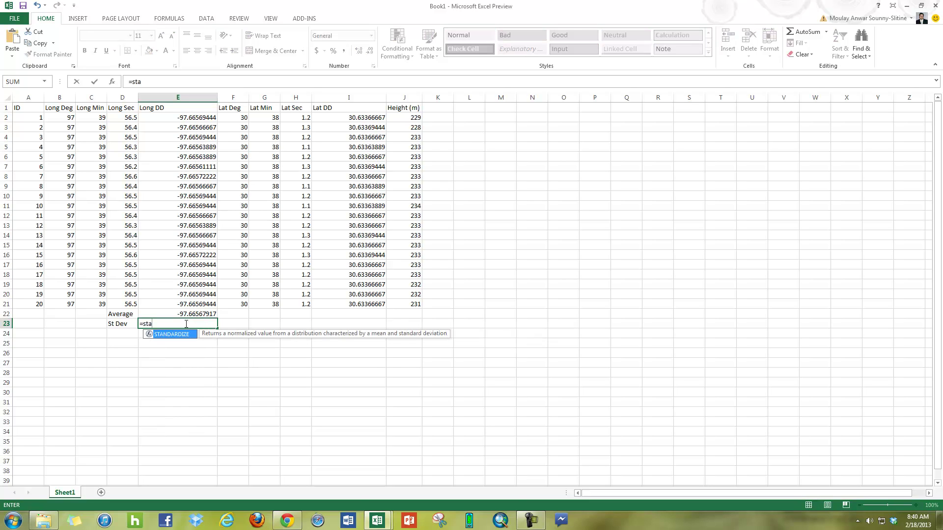
{"action": "key", "text": "BackSpace"}
{"action": "type", "text": "d"}
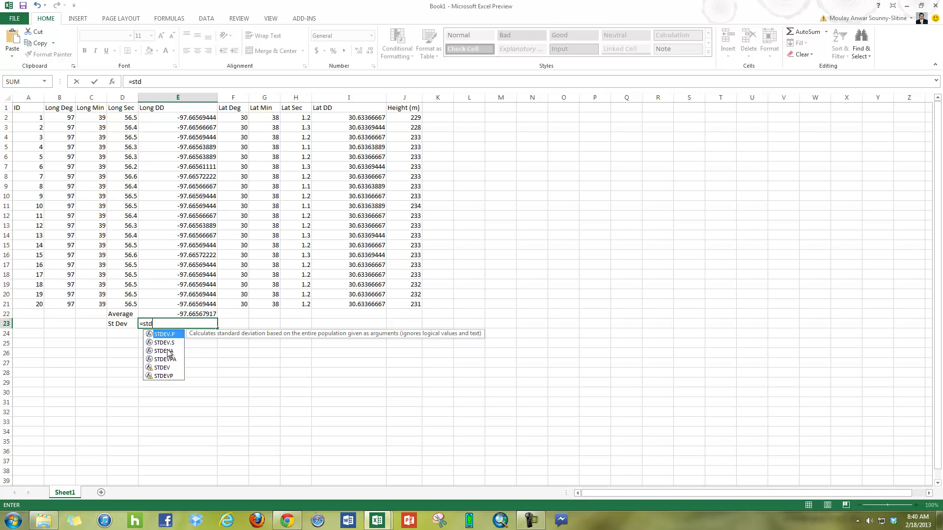
{"action": "left_click", "coordinate": [172, 343]}
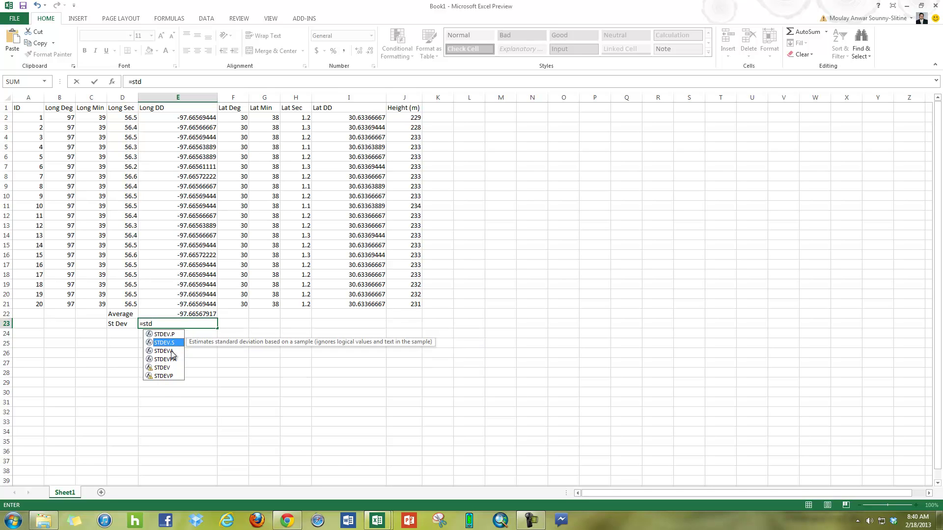
{"action": "left_click", "coordinate": [172, 351]}
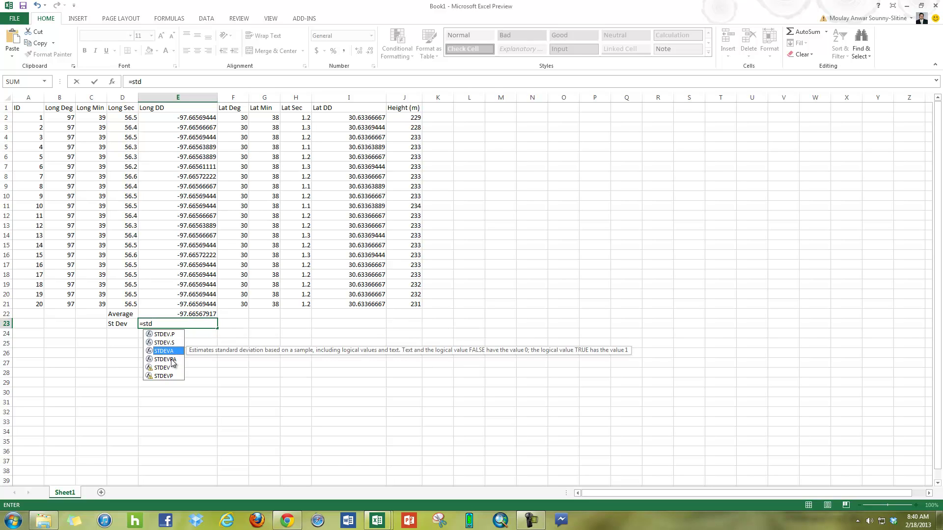
{"action": "left_click", "coordinate": [170, 362]}
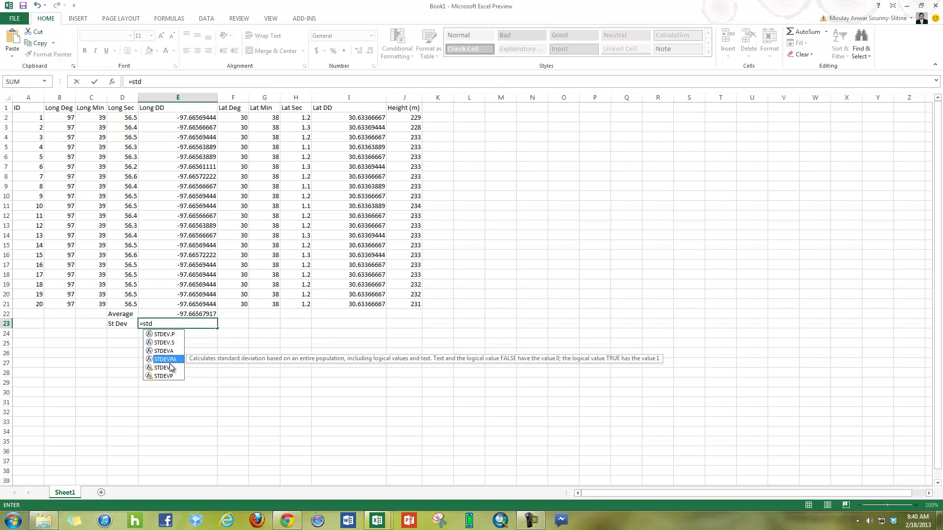
{"action": "left_click", "coordinate": [170, 368]}
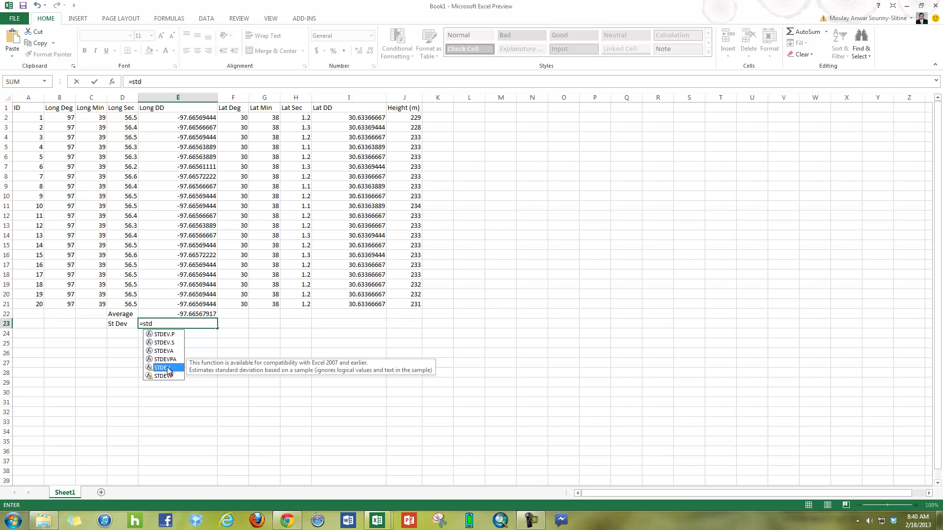
{"action": "double_click", "coordinate": [167, 368]}
{"action": "left_click_drag", "start_coordinate": [191, 118], "coordinate": [214, 316]}
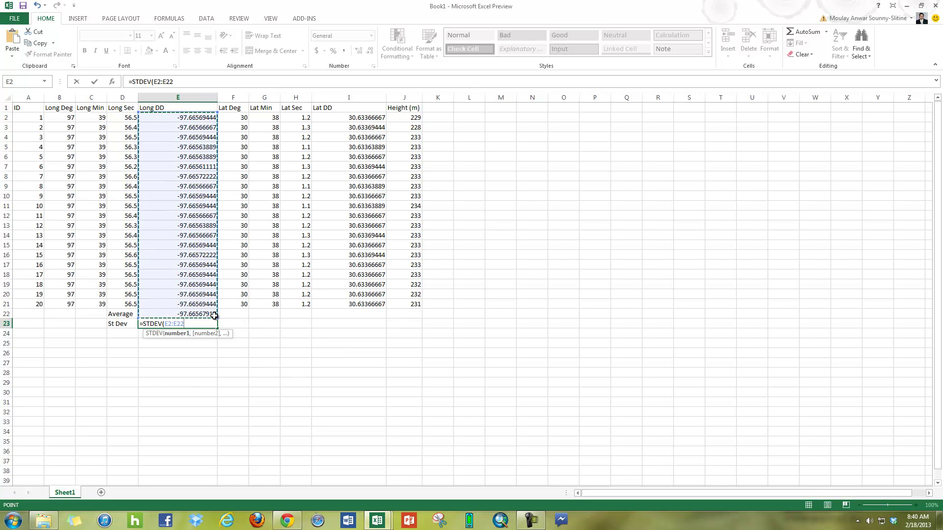
{"action": "key", "text": "Return"}
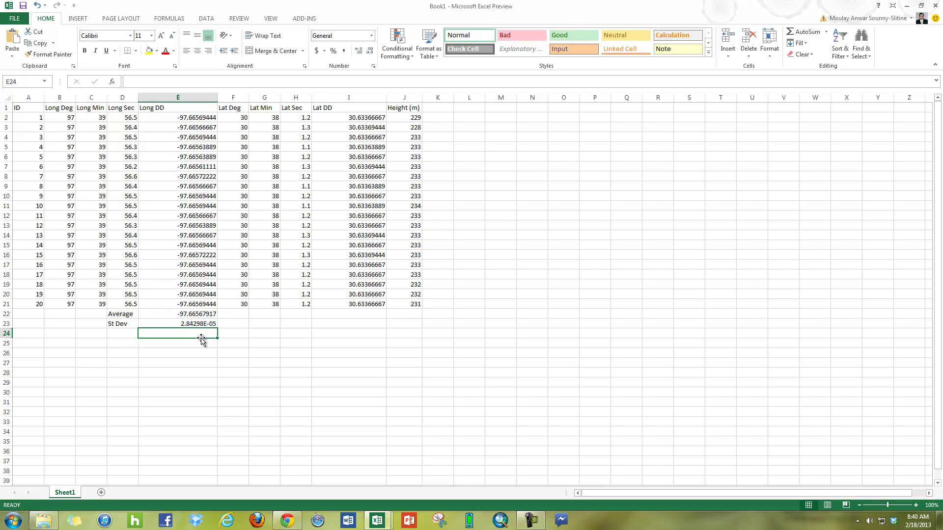
Copy the average formula from E22 into I22 for the Lat DD column and check the range it references
{"action": "left_click", "coordinate": [195, 313]}
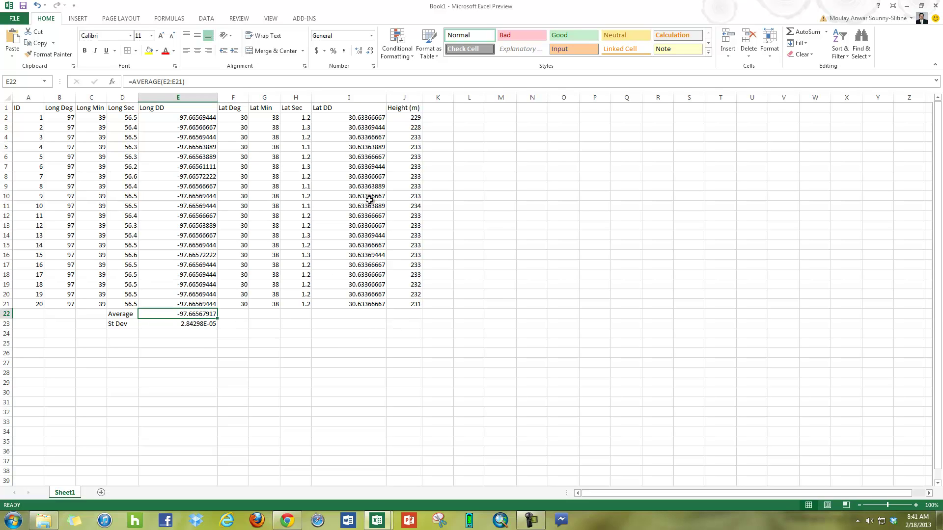
{"action": "right_click", "coordinate": [203, 314]}
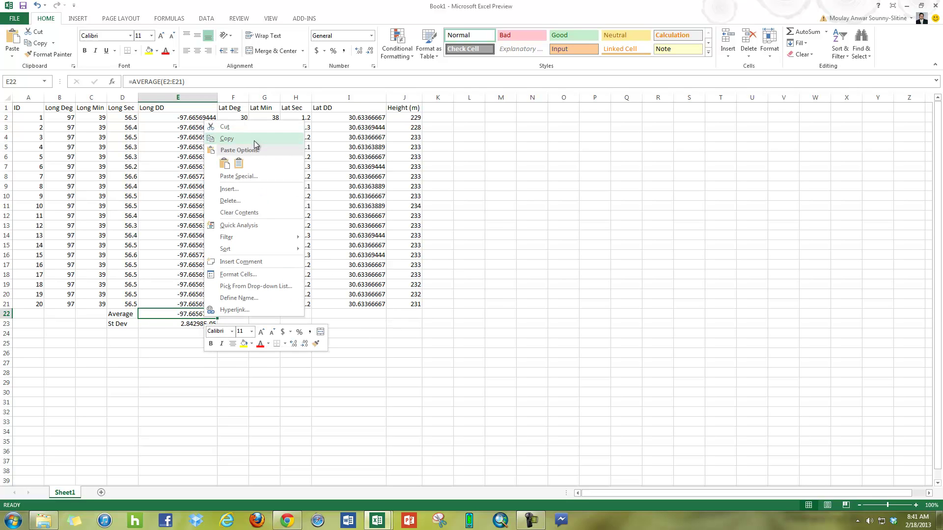
{"action": "left_click", "coordinate": [254, 139]}
{"action": "left_click", "coordinate": [359, 316]}
{"action": "right_click", "coordinate": [360, 315]}
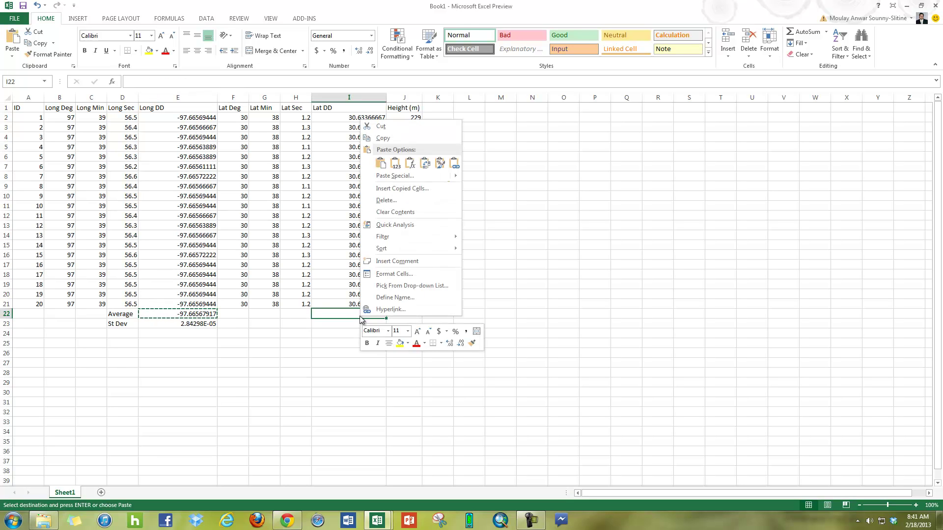
{"action": "left_click", "coordinate": [381, 163]}
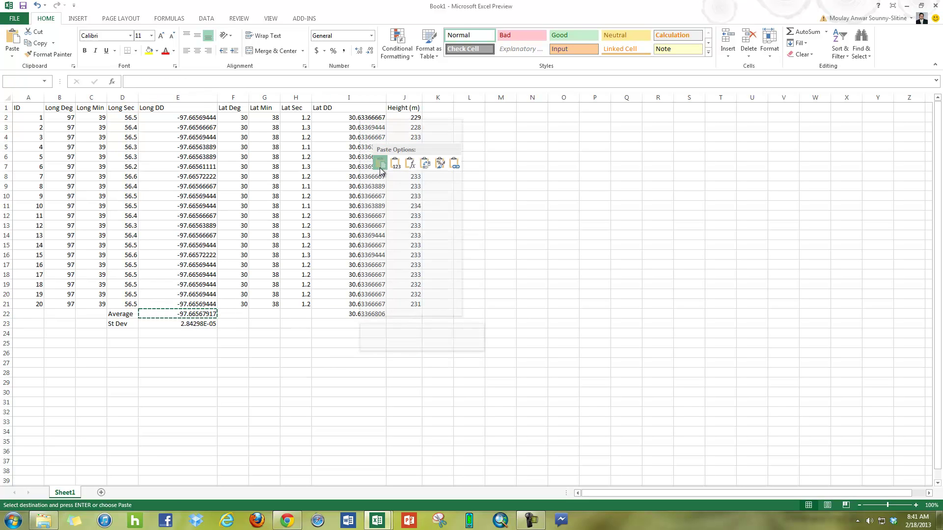
{"action": "double_click", "coordinate": [357, 315]}
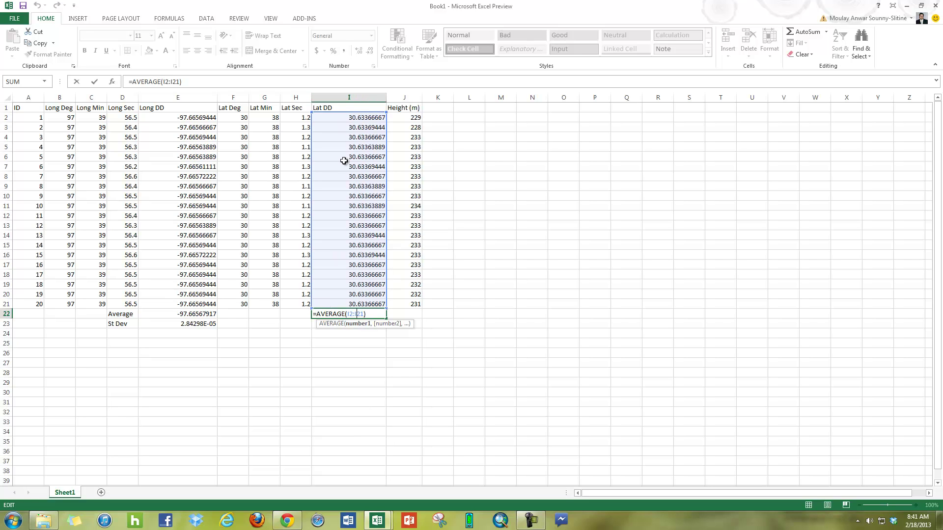
{"action": "key", "text": "Escape"}
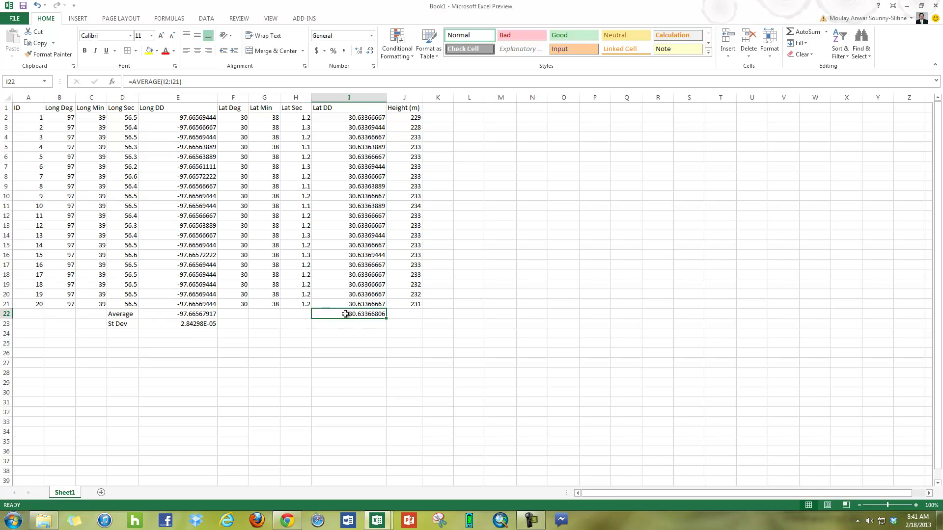
Copy the standard deviation formula from E23 into I23 for the Lat DD column and check its range
{"action": "left_click", "coordinate": [198, 323]}
{"action": "right_click", "coordinate": [198, 323]}
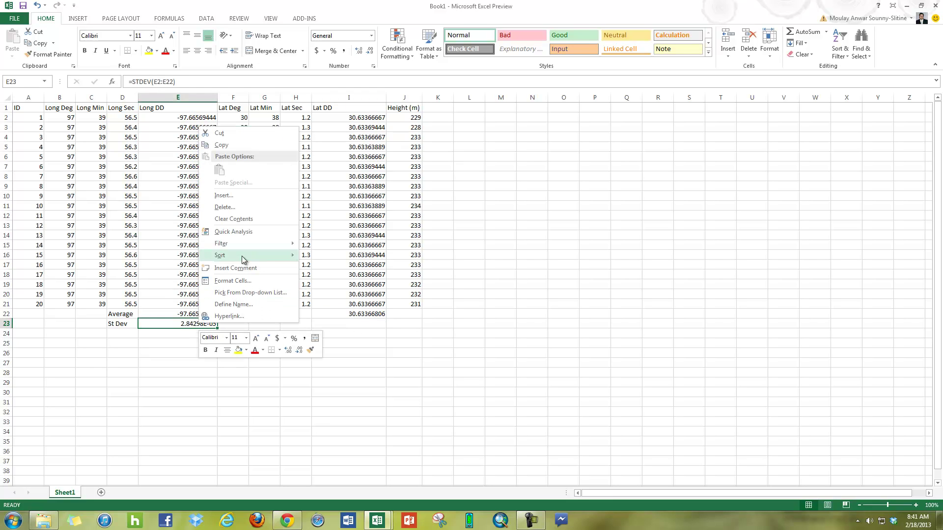
{"action": "left_click", "coordinate": [226, 145]}
{"action": "left_click", "coordinate": [364, 324]}
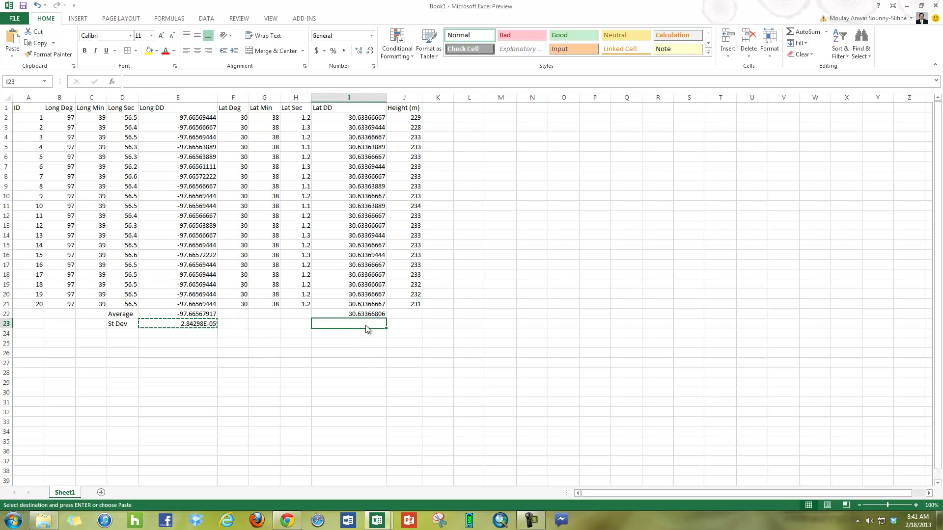
{"action": "right_click", "coordinate": [365, 325]}
{"action": "left_click", "coordinate": [387, 172]}
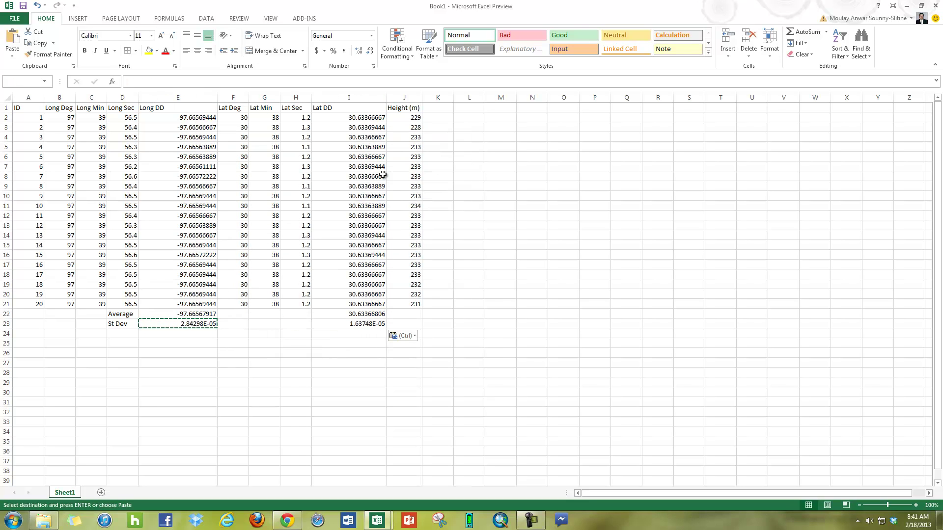
{"action": "left_click", "coordinate": [360, 335]}
{"action": "left_click", "coordinate": [364, 323]}
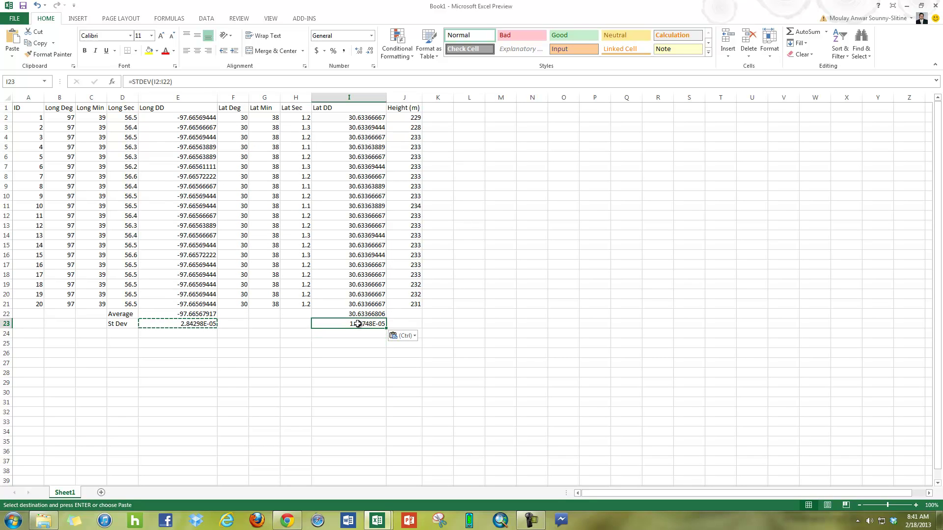
{"action": "double_click", "coordinate": [363, 325]}
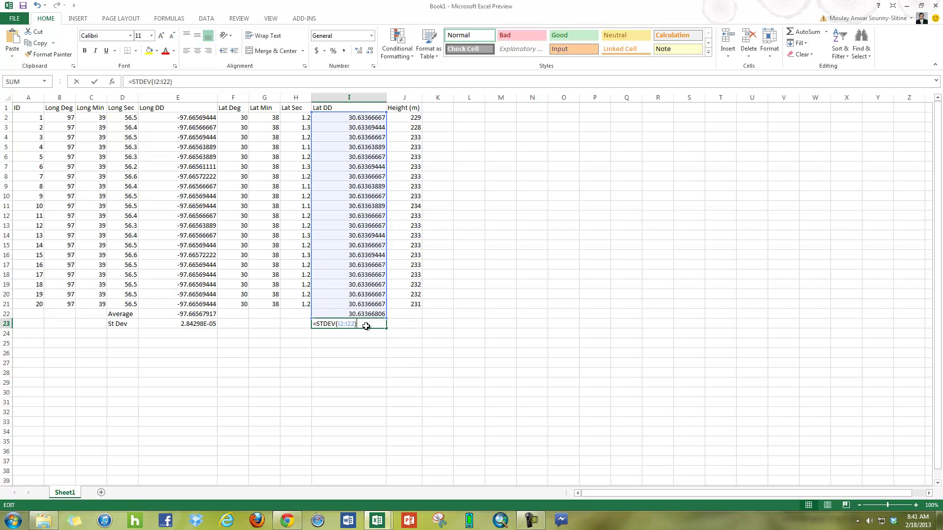
{"action": "key", "text": "Escape"}
{"action": "left_click", "coordinate": [417, 345]}
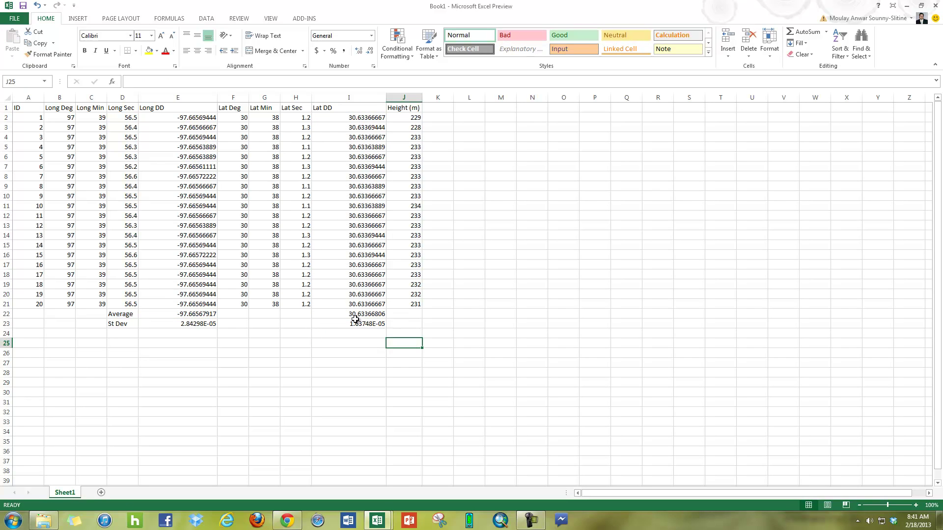
Fill the I22:I23 average and standard deviation formulas across to J22:J23 for Height (m) and check both ranges
{"action": "left_click_drag", "start_coordinate": [376, 314], "coordinate": [421, 329]}
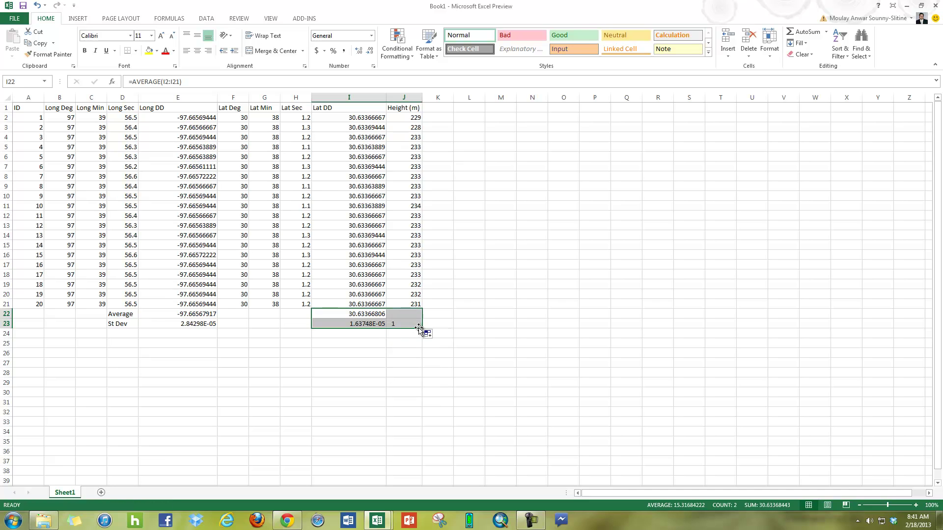
{"action": "left_click", "coordinate": [412, 372]}
{"action": "double_click", "coordinate": [410, 314]}
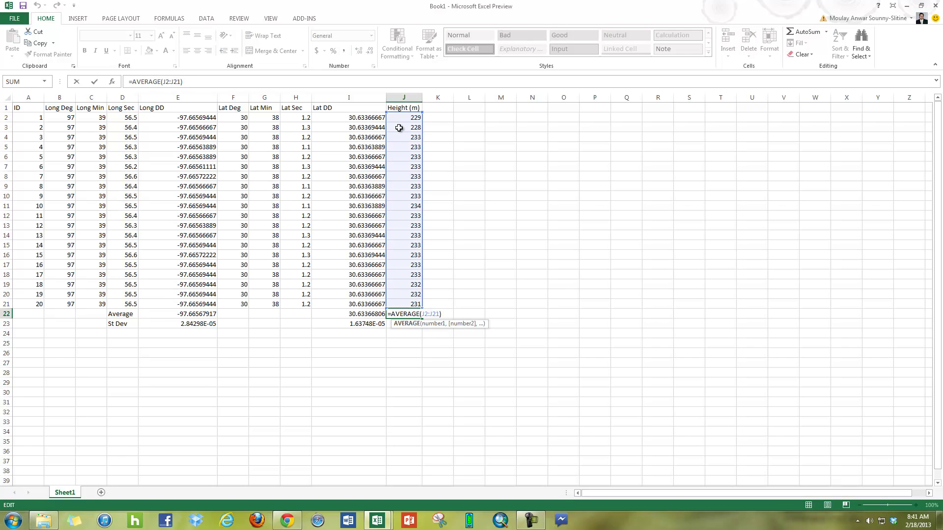
{"action": "key", "text": "Escape"}
{"action": "double_click", "coordinate": [411, 323]}
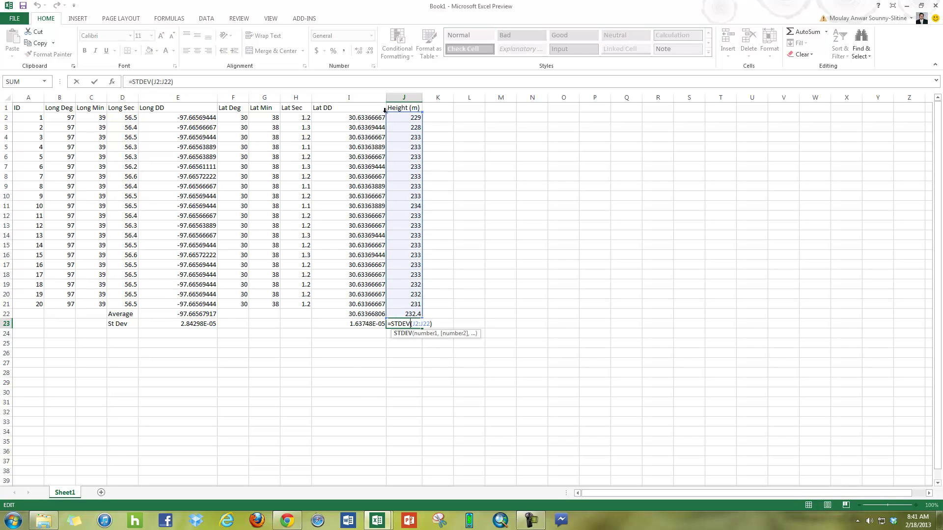
{"action": "key", "text": "Escape"}
{"action": "left_click", "coordinate": [399, 372]}
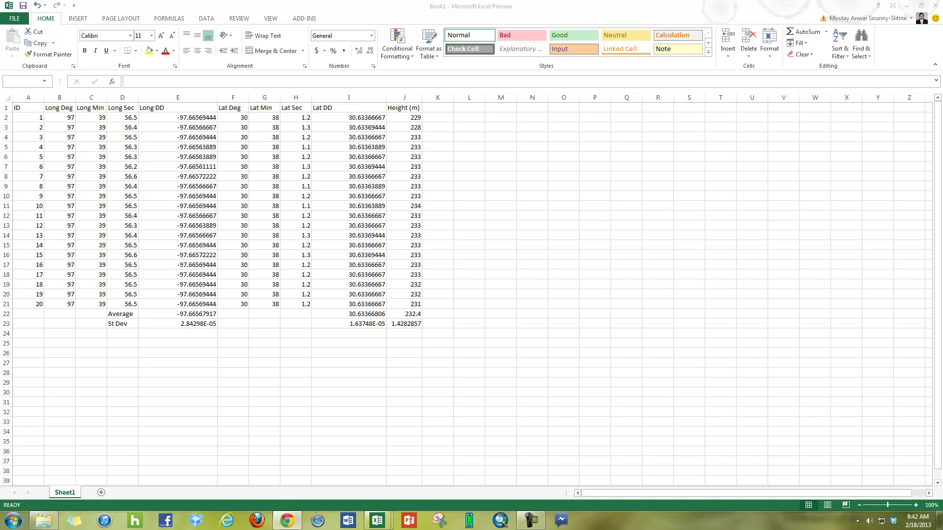
Undo the last change and paste the ellipsoid constant a with its value 6378137 into E26:F26
{"action": "key", "text": "alt+Tab"}
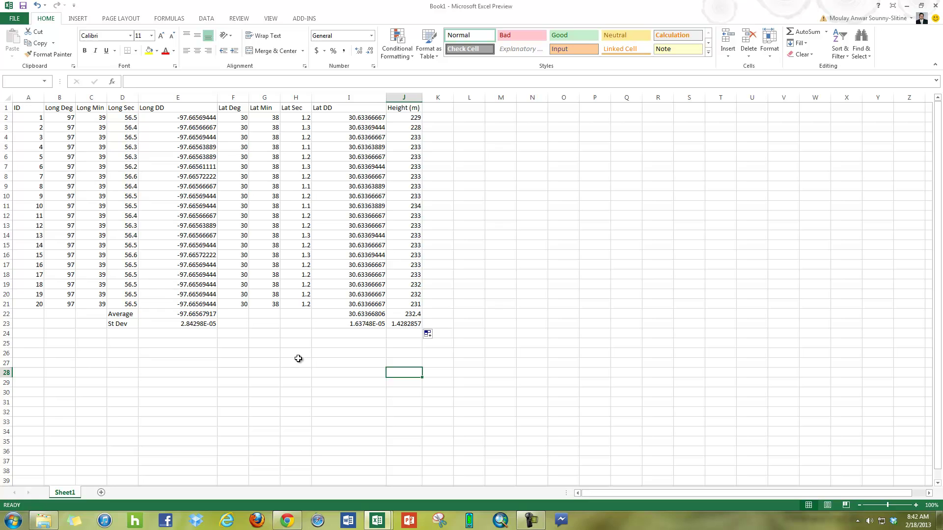
{"action": "left_click", "coordinate": [293, 354]}
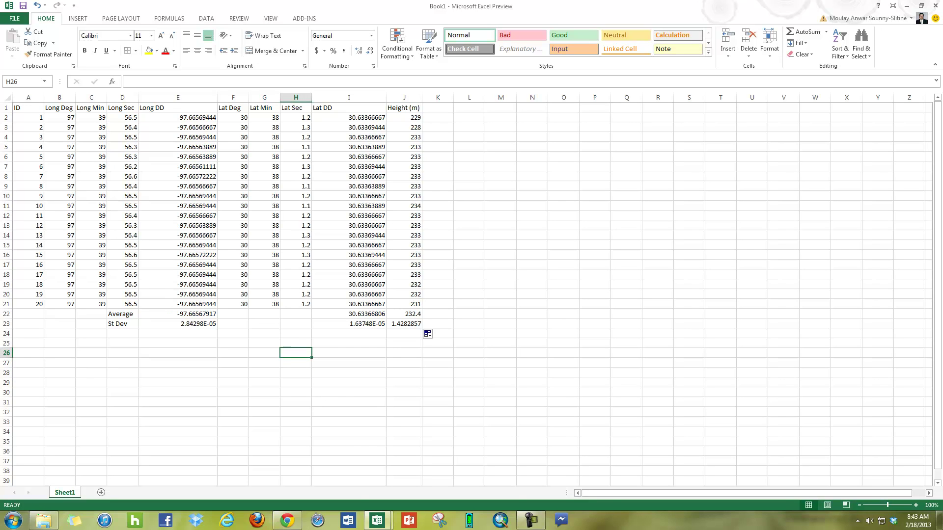
{"action": "key", "text": "ctrl+z"}
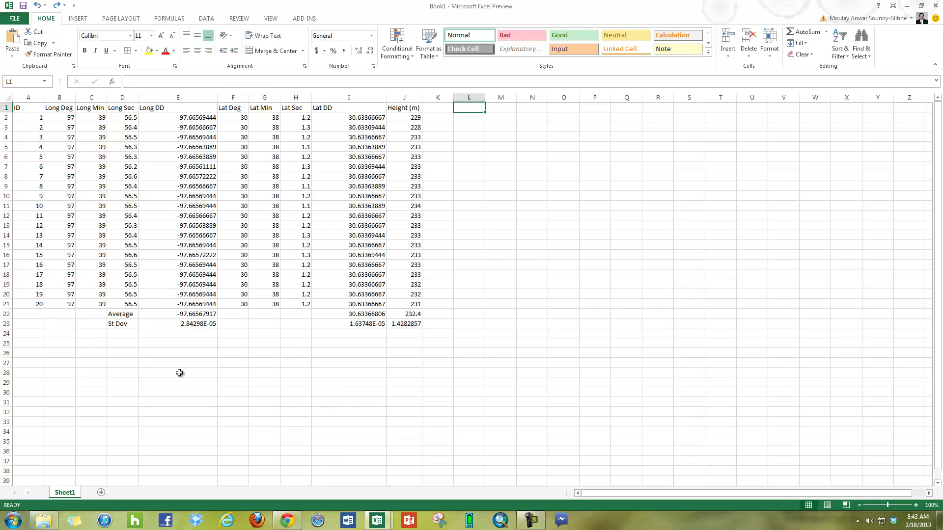
{"action": "left_click", "coordinate": [174, 344]}
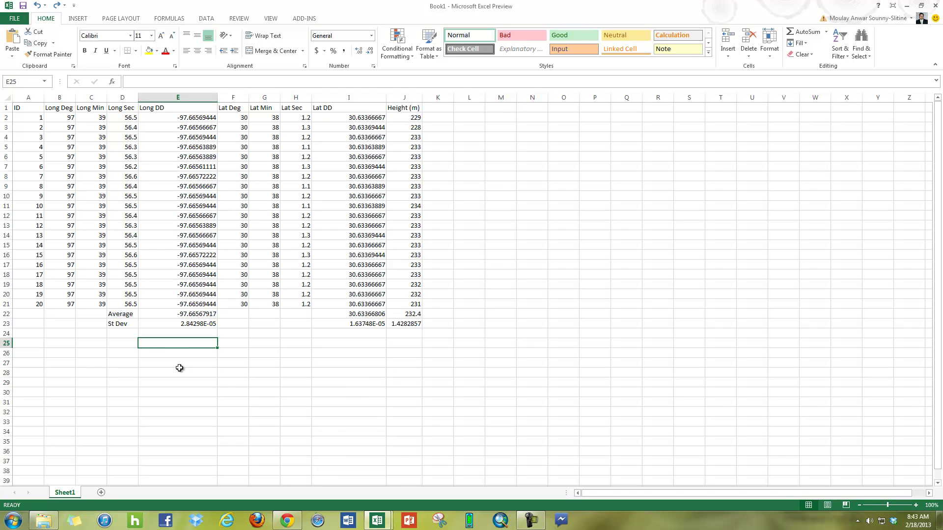
{"action": "left_click", "coordinate": [189, 356]}
{"action": "key", "text": "ctrl+v"}
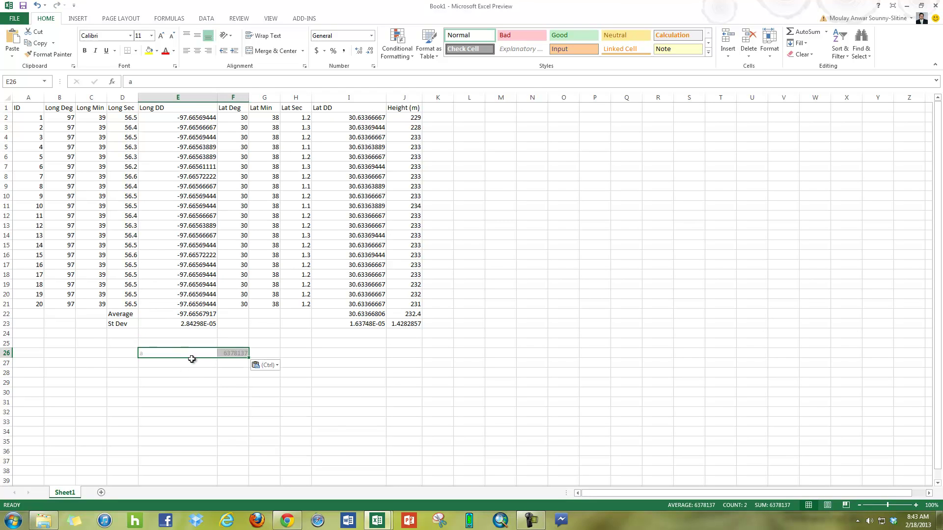
Paste the constant es with its value 0.00669438 into E27:F27 and autofit the width of column F
{"action": "left_click", "coordinate": [204, 370]}
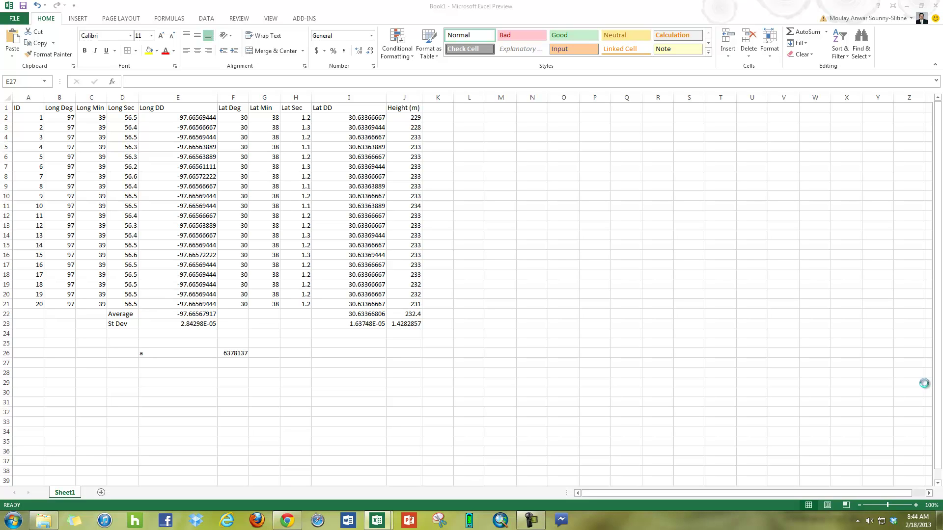
{"action": "left_click", "coordinate": [206, 363]}
{"action": "key", "text": "ctrl+v"}
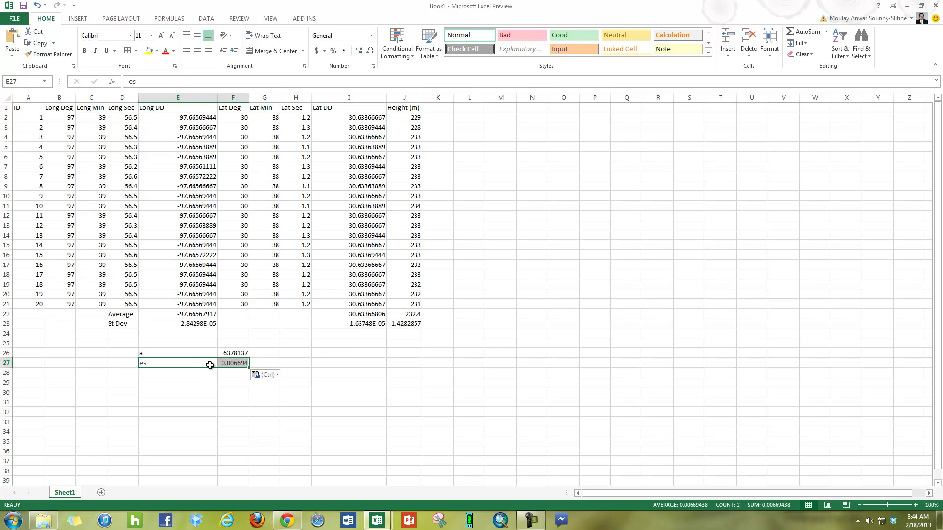
{"action": "left_click", "coordinate": [227, 382]}
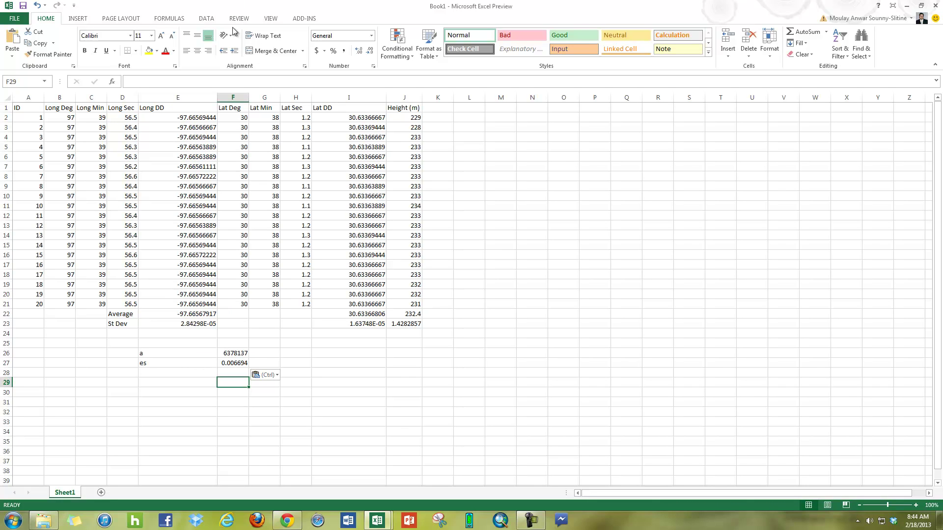
{"action": "double_click", "coordinate": [248, 97]}
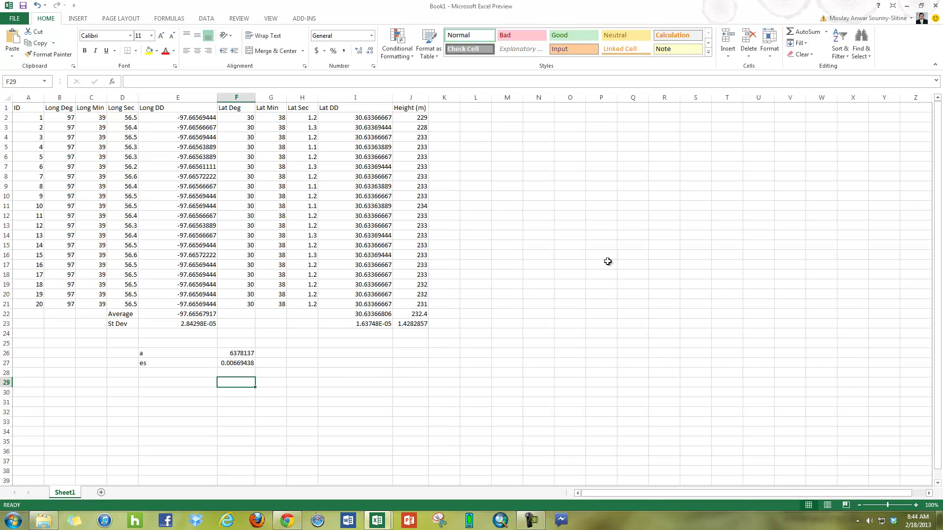
Arrange the Excel workbook and the Chrome window with Lab7.pdf side by side, showing the radii of curvature formulas
{"action": "key", "text": "ctrl+F1"}
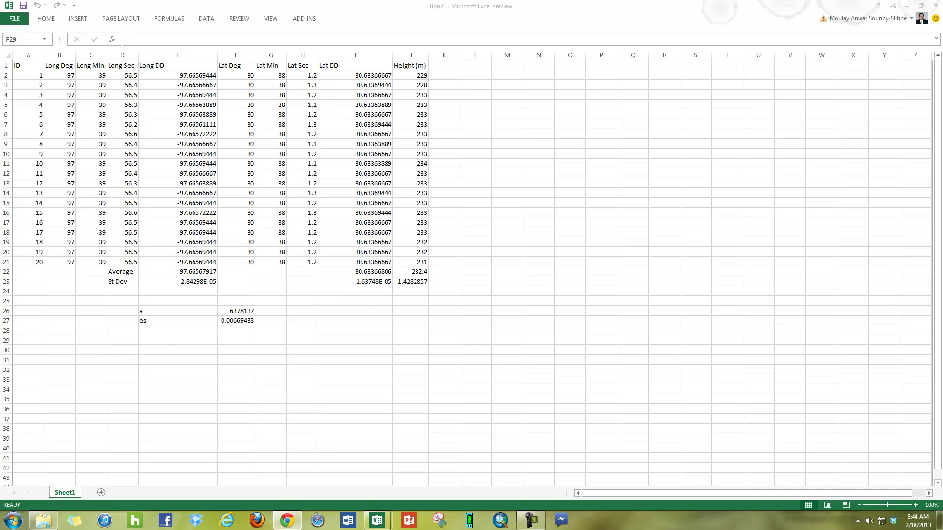
{"action": "key", "text": "super+shift+Left"}
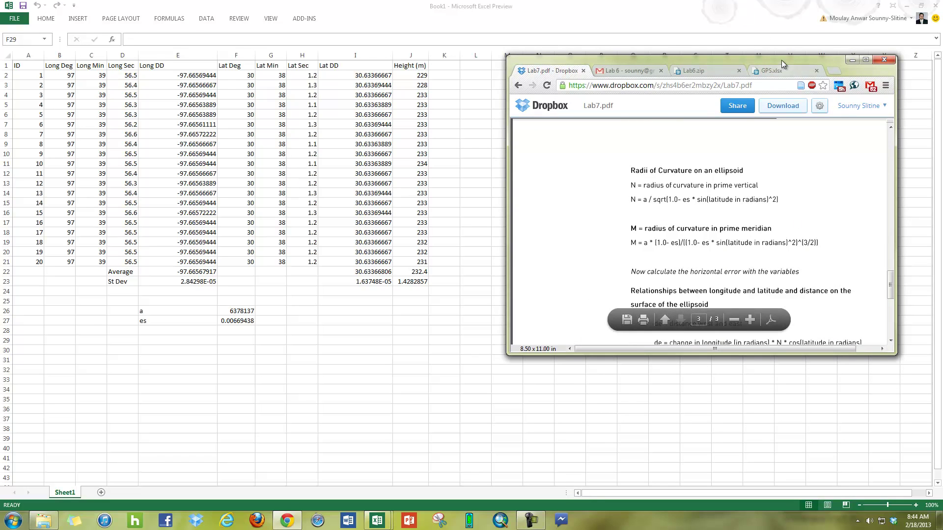
{"action": "left_click_drag", "start_coordinate": [786, 62], "coordinate": [942, 62]}
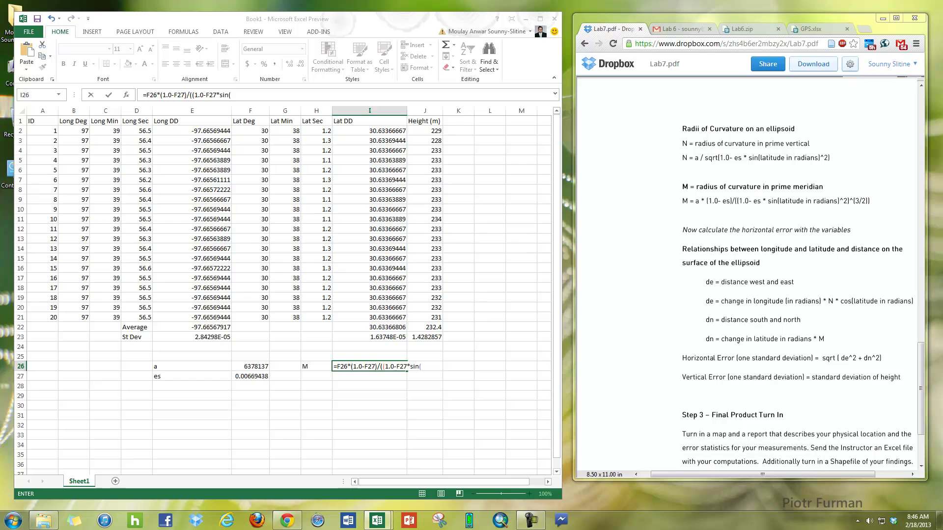
Complete the M formula in I26 with the squared sine of RADIANS(I22) and the 3/2 exponent on the denominator, and enter it
{"action": "left_click", "coordinate": [236, 95]}
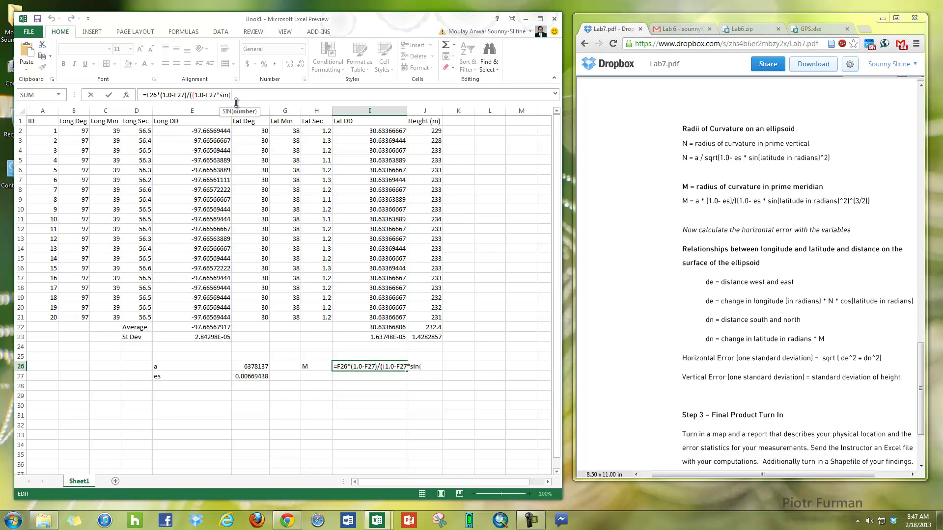
{"action": "type", "text": "ra"}
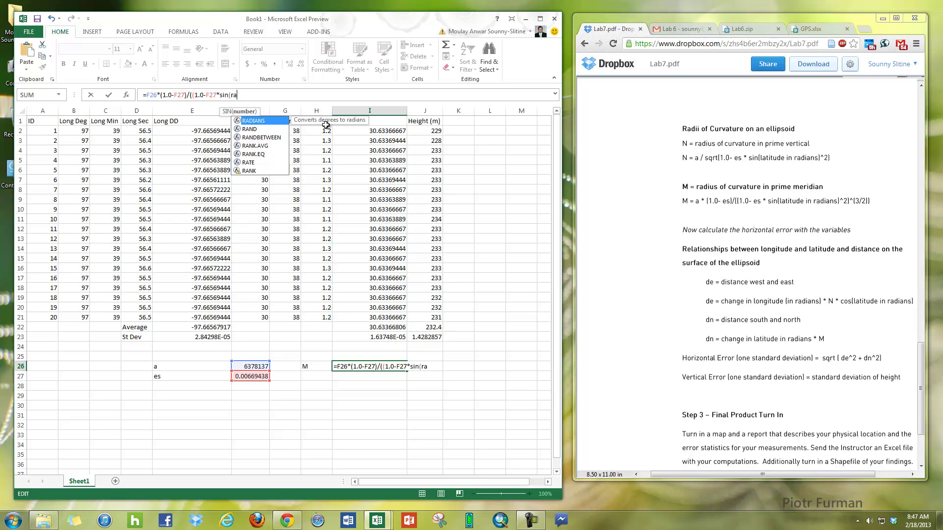
{"action": "double_click", "coordinate": [257, 120]}
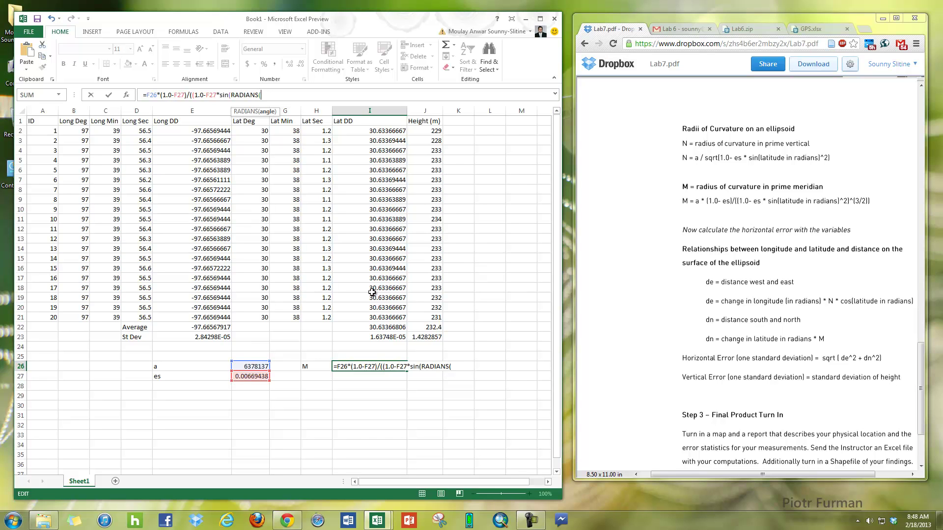
{"action": "left_click", "coordinate": [396, 330]}
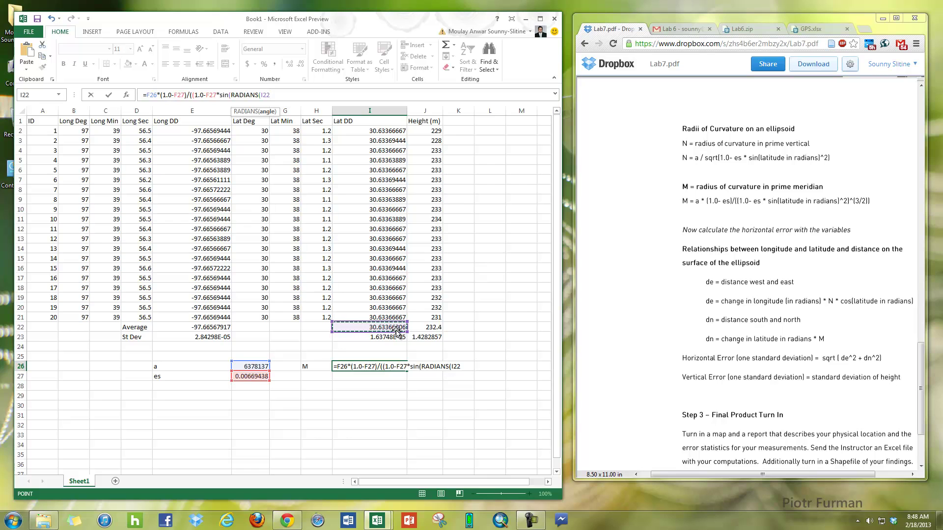
{"action": "type", "text": ")^2"}
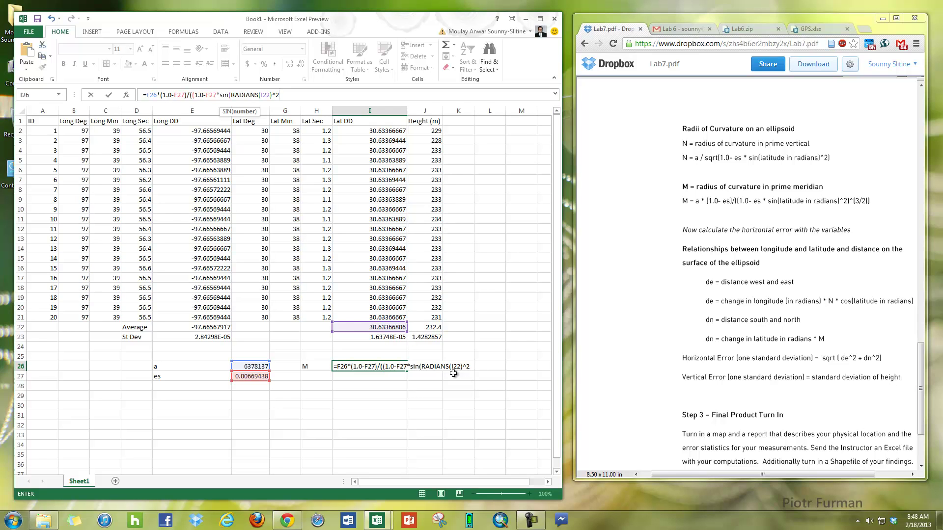
{"action": "left_click", "coordinate": [469, 368]}
{"action": "key", "text": "BackSpace"}
{"action": "key", "text": "BackSpace"}
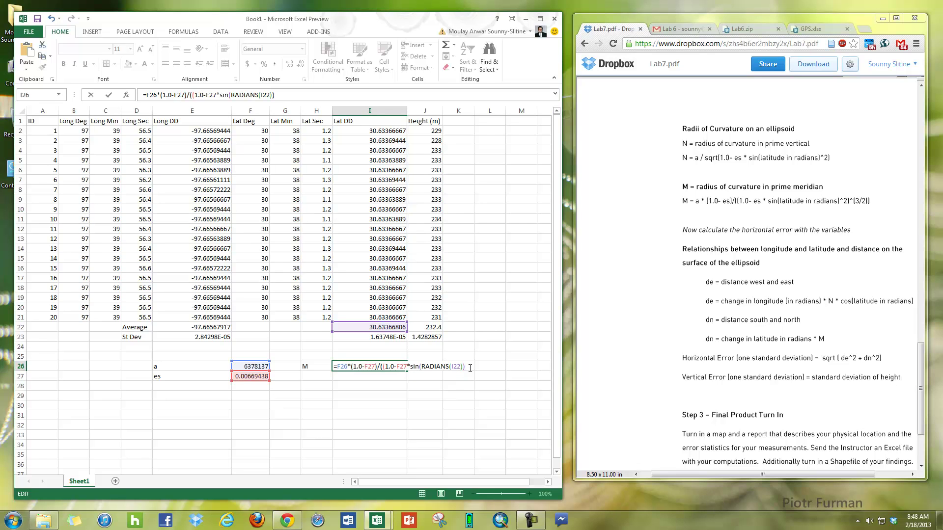
{"action": "type", "text": "^2"}
{"action": "type", "text": "3/2"}
{"action": "key", "text": "Return"}
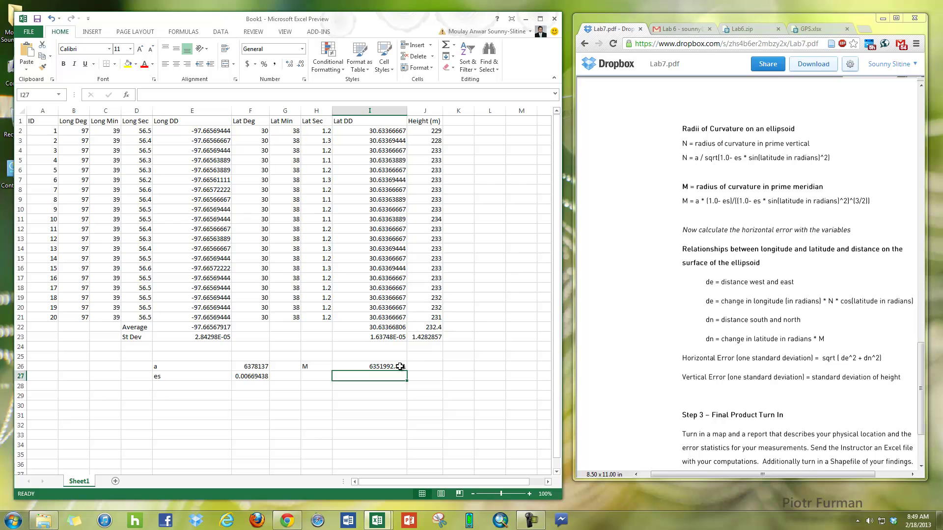
Label H27 as N and begin its formula in I27 as F26 divided by the square root of 1.0-F27
{"action": "left_click", "coordinate": [320, 379]}
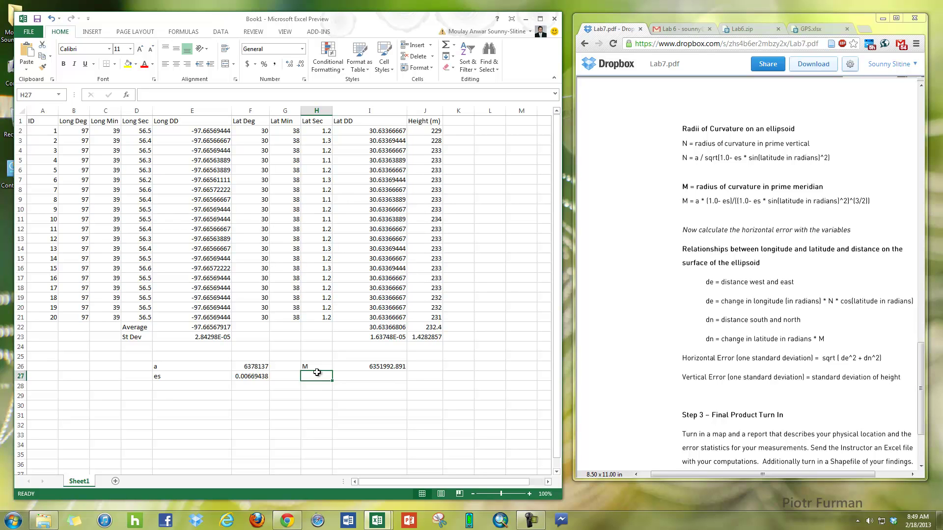
{"action": "type", "text": "N"}
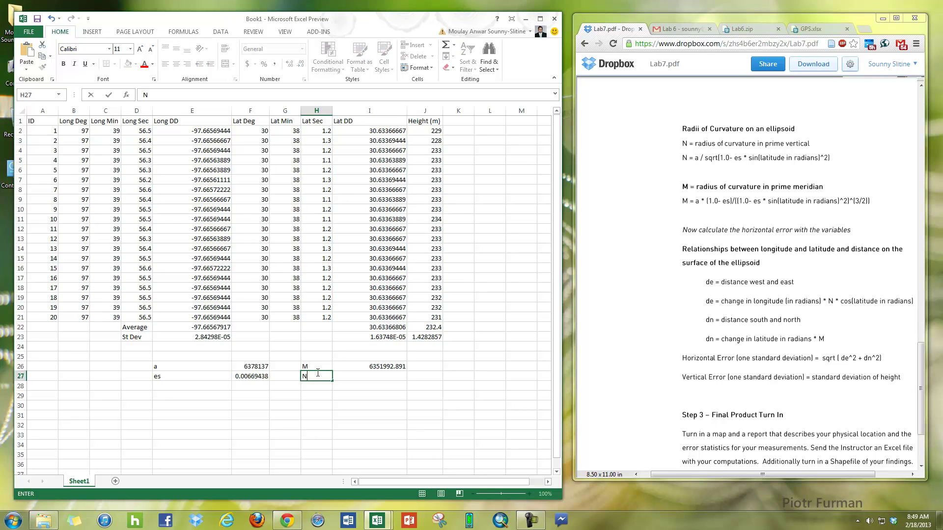
{"action": "left_click", "coordinate": [392, 376]}
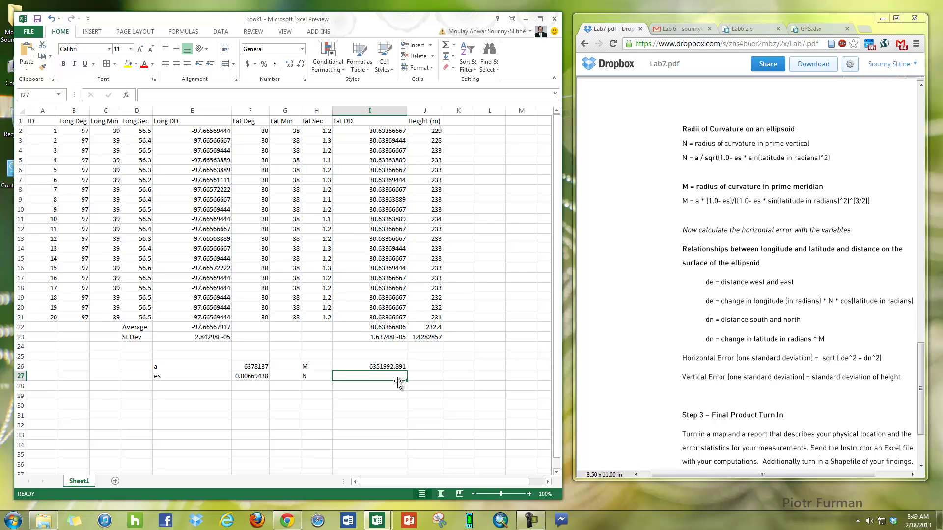
{"action": "type", "text": "="}
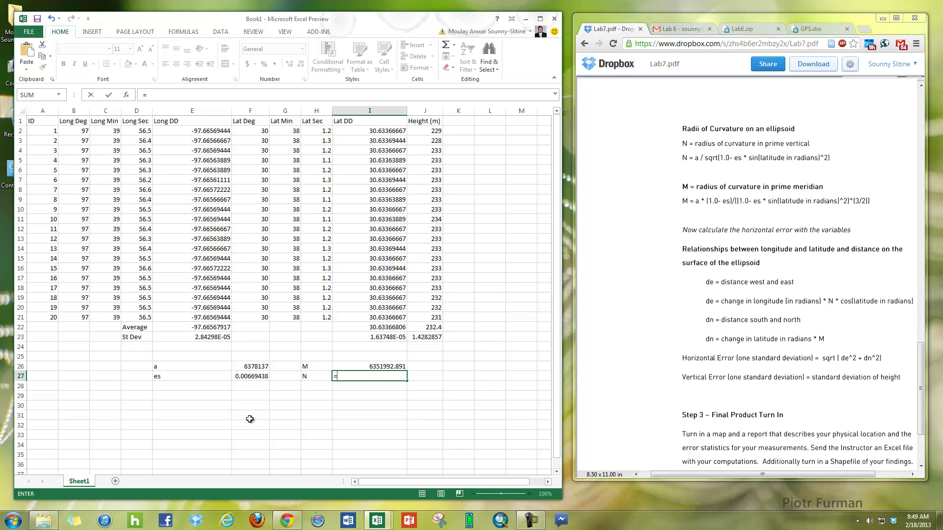
{"action": "left_click", "coordinate": [256, 366]}
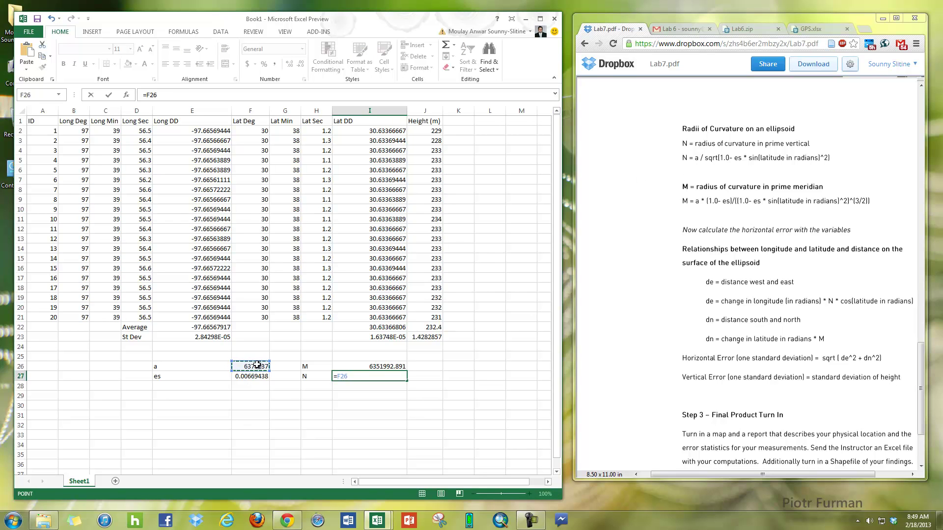
{"action": "type", "text": "/sqrt(1.0"}
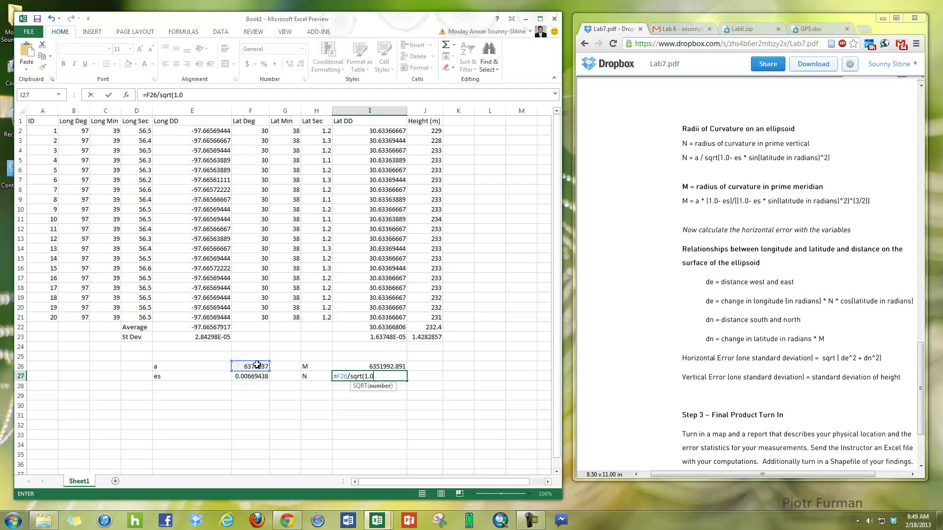
{"action": "type", "text": "-"}
{"action": "left_click", "coordinate": [262, 377]}
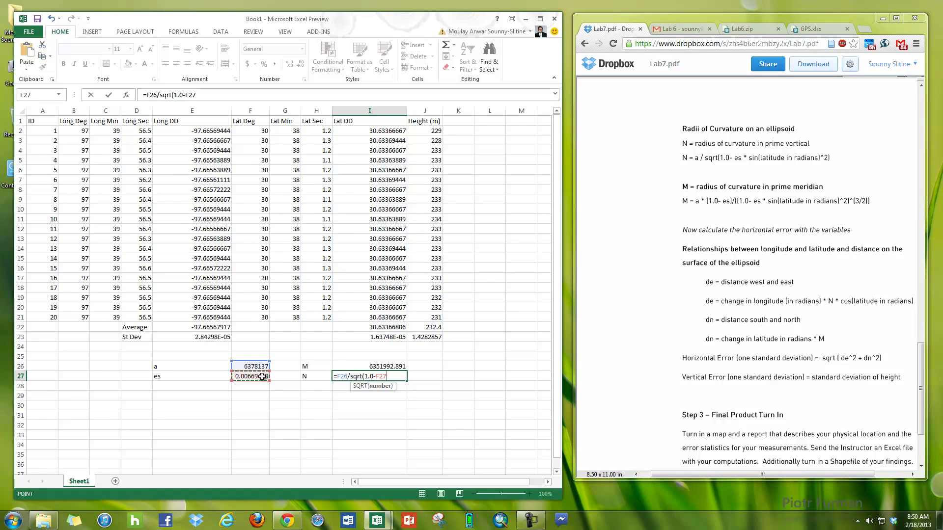
Complete the N formula in I27 by multiplying F27 by the squared sine of RADIANS(I22), close the parentheses, and enter it
{"action": "type", "text": "*sin("}
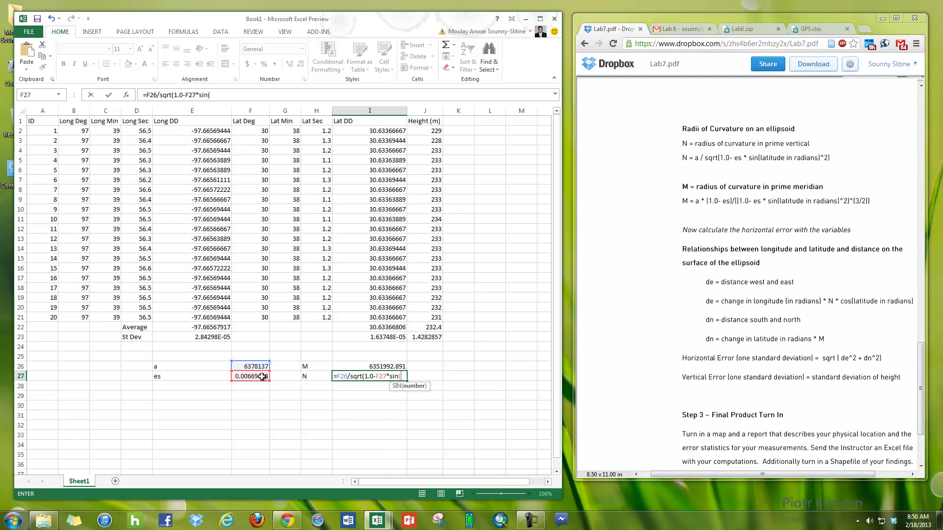
{"action": "type", "text": "rad"}
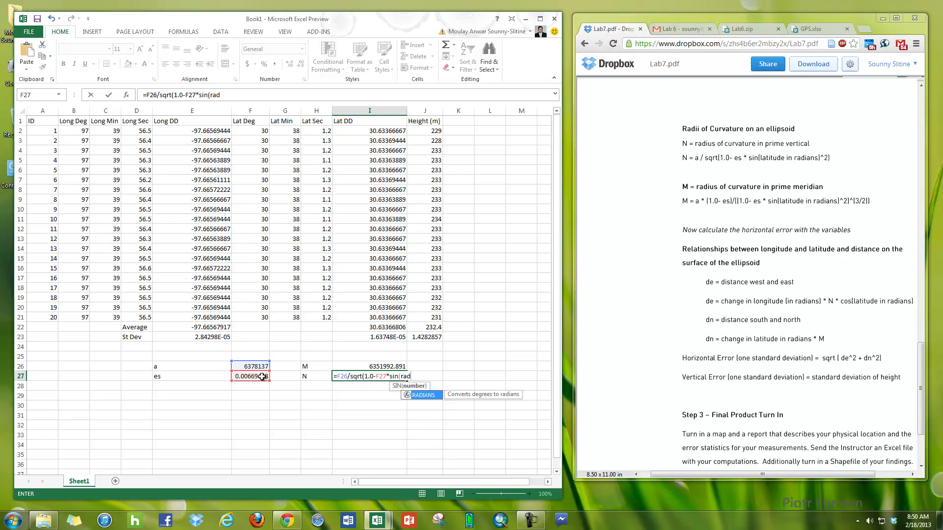
{"action": "type", "text": "ians("}
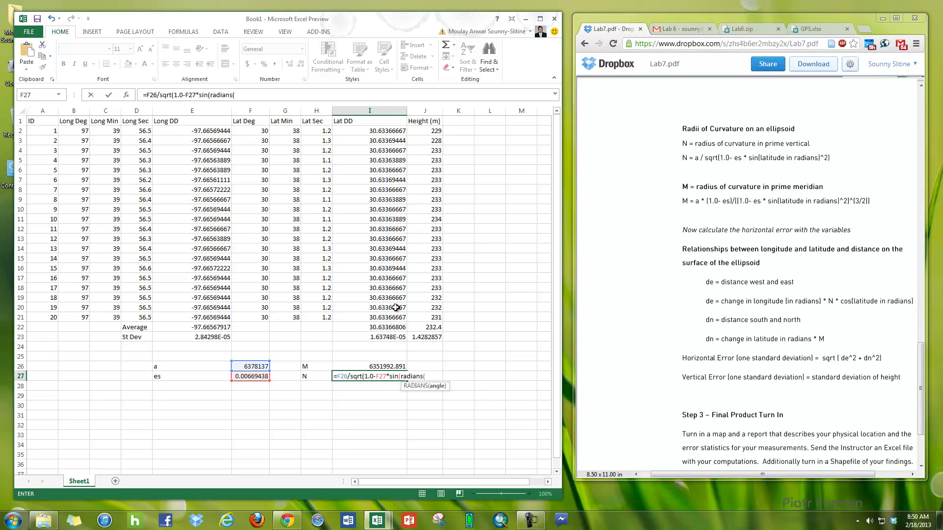
{"action": "left_click", "coordinate": [393, 328]}
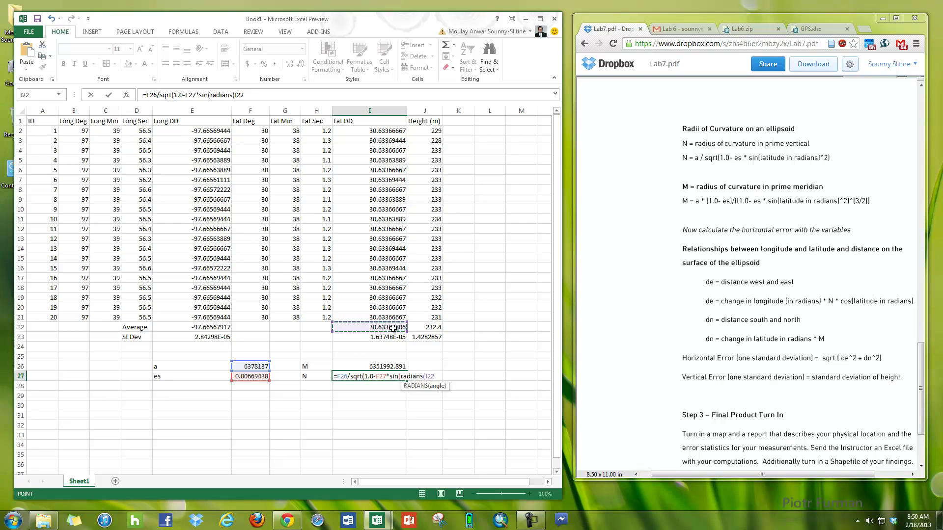
{"action": "type", "text": ")"}
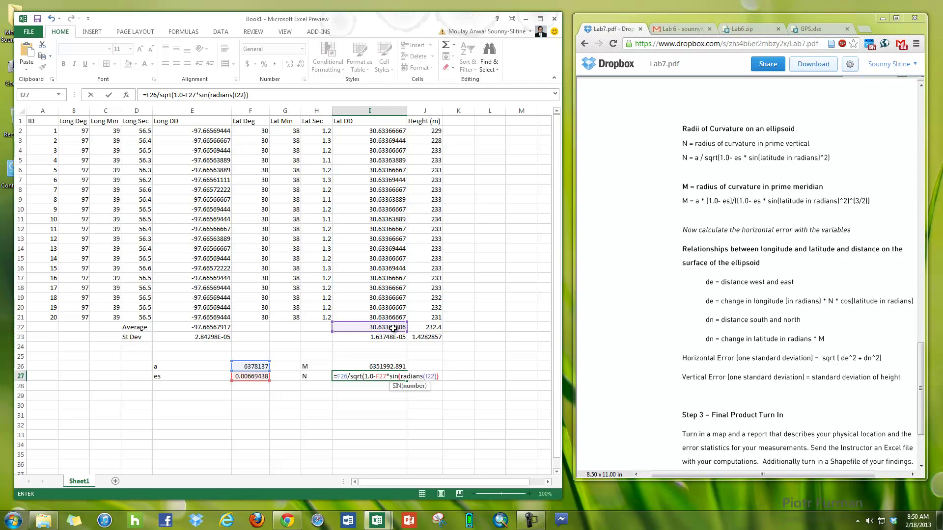
{"action": "type", "text": ")"}
{"action": "key", "text": "Return"}
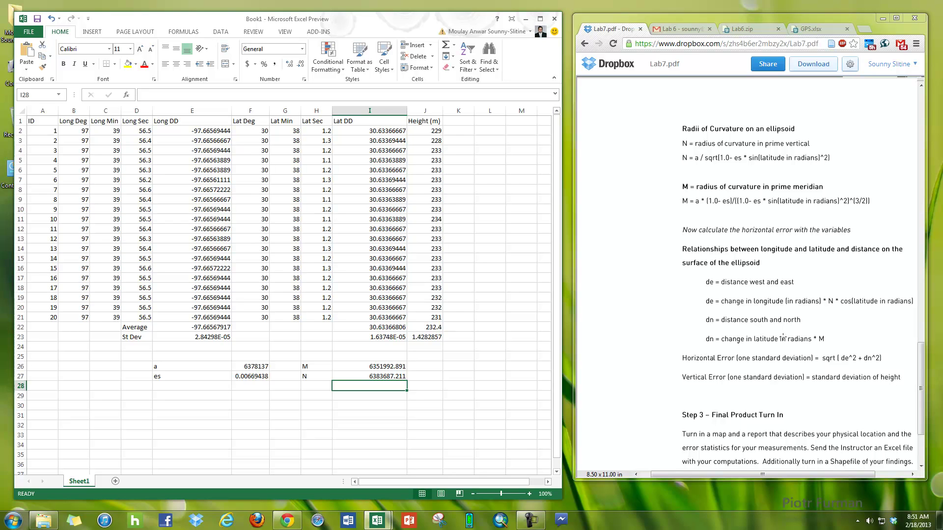
Label cell H30 as de, below the M and N values
{"action": "scroll", "coordinate": [783, 337], "scroll_direction": "down", "scroll_amount": 1}
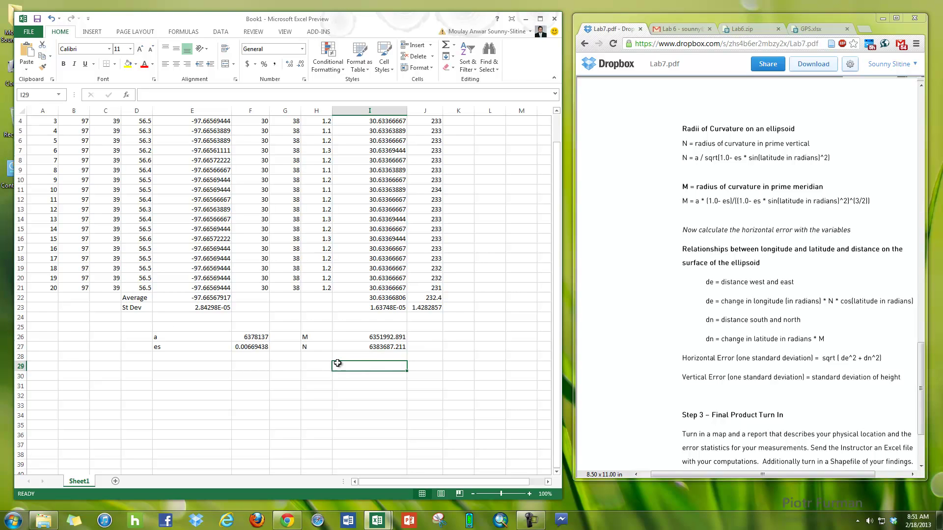
{"action": "left_click", "coordinate": [314, 360]}
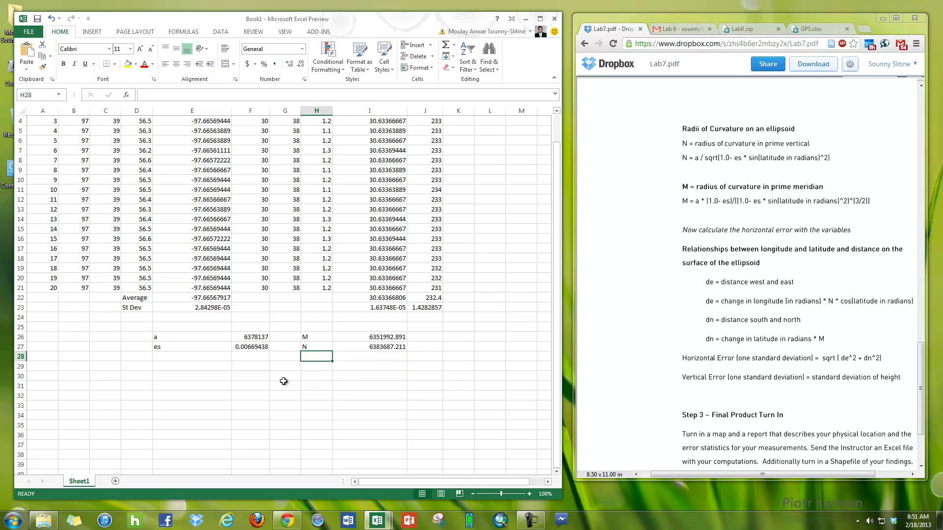
{"action": "left_click", "coordinate": [296, 377]}
{"action": "left_click", "coordinate": [318, 375]}
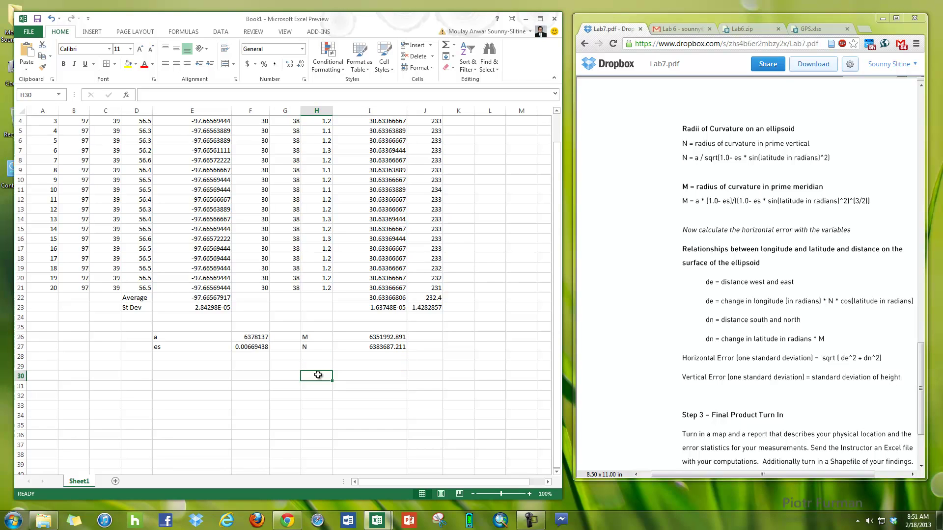
{"action": "type", "text": "de"}
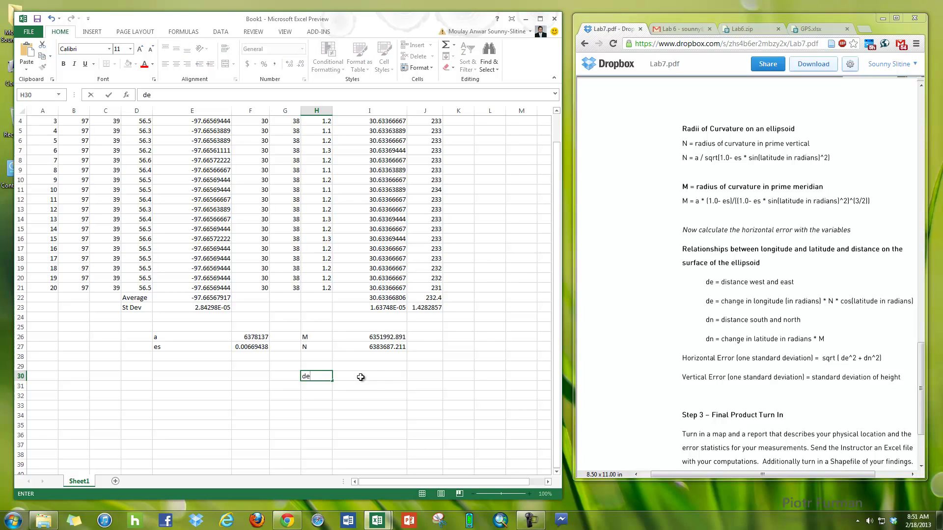
Begin the de formula in I30 as RADIANS(E22) multiplied by the N value in I27
{"action": "left_click", "coordinate": [379, 376]}
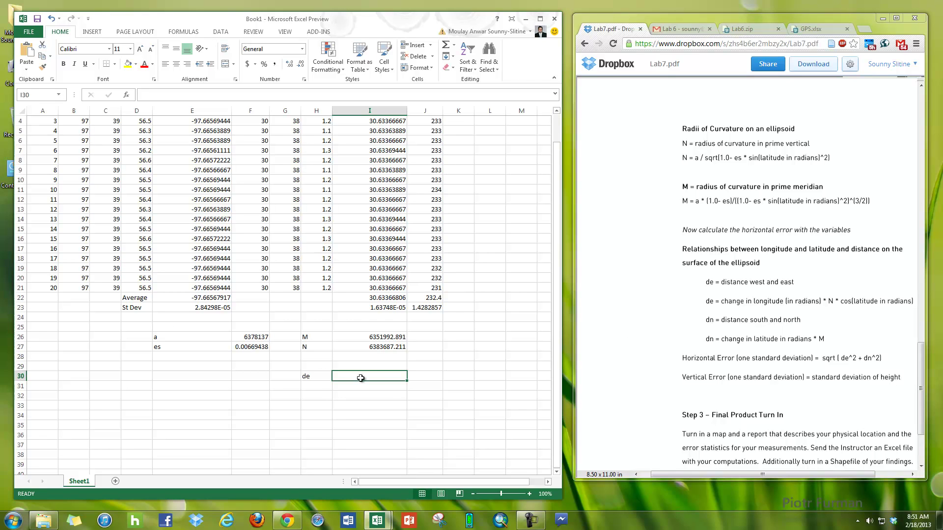
{"action": "type", "text": "=rad"}
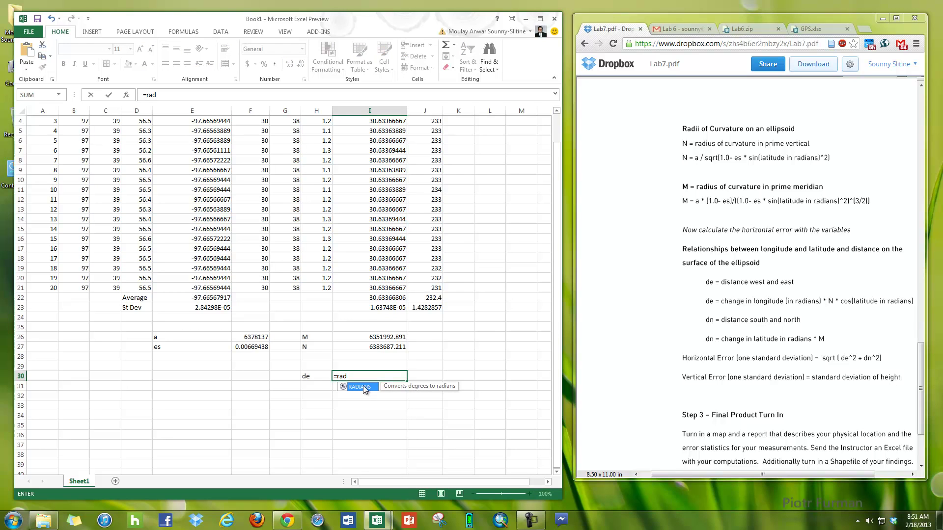
{"action": "double_click", "coordinate": [364, 387]}
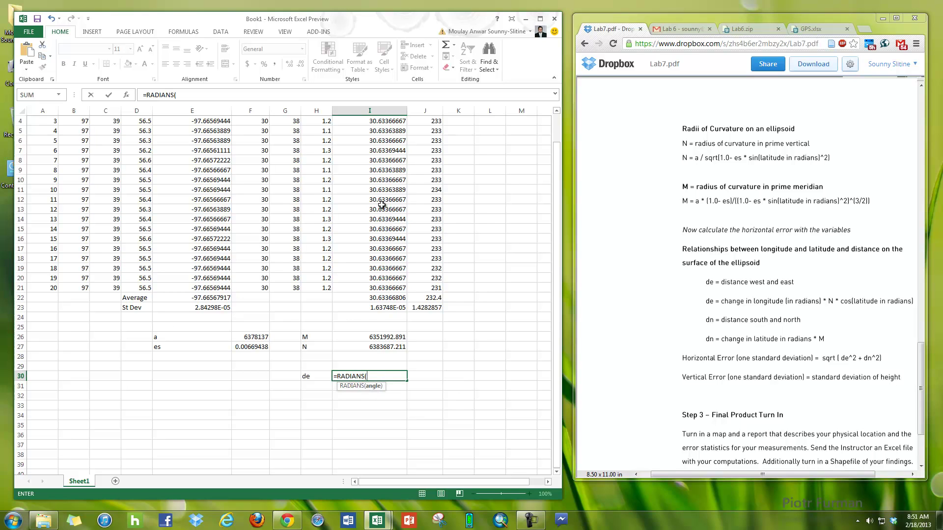
{"action": "left_click", "coordinate": [219, 301]}
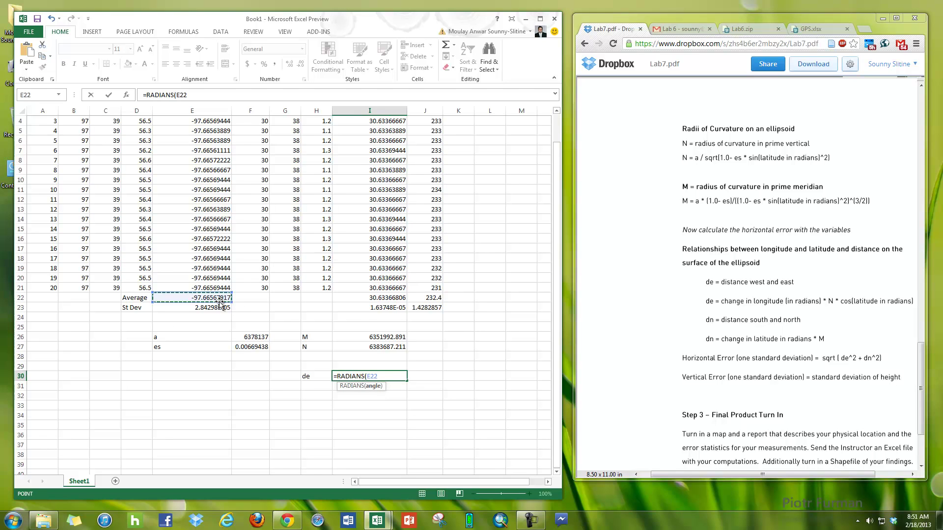
{"action": "type", "text": ")*"}
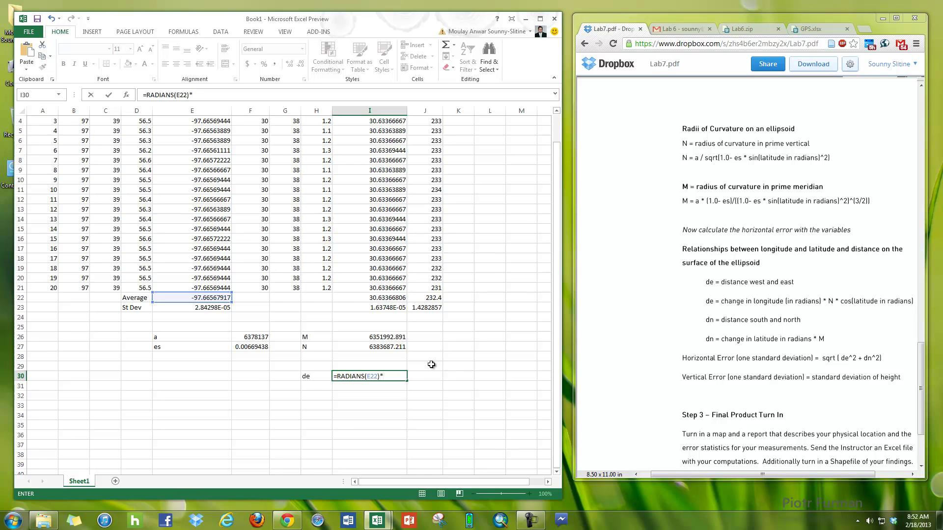
{"action": "left_click", "coordinate": [395, 349]}
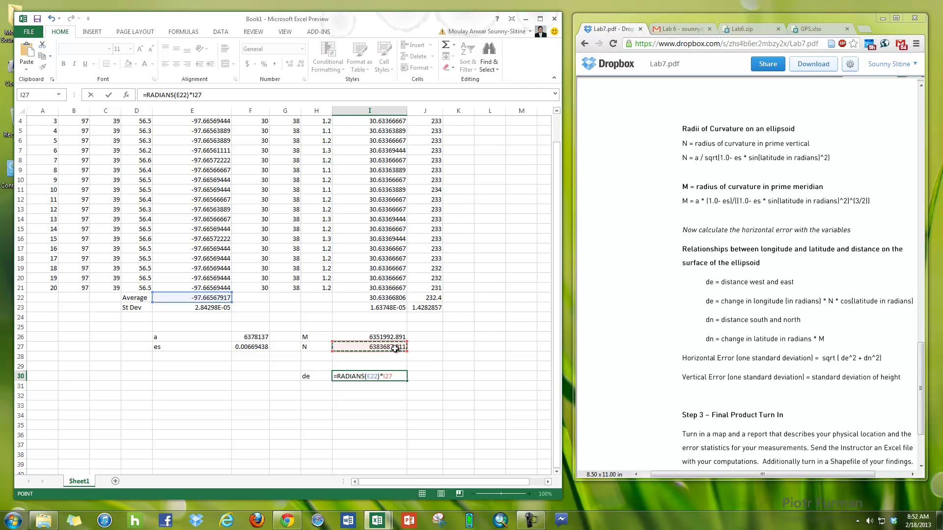
Extend the de formula in I30 by multiplying it by the cosine of RADIANS(I22)
{"action": "type", "text": "*co"}
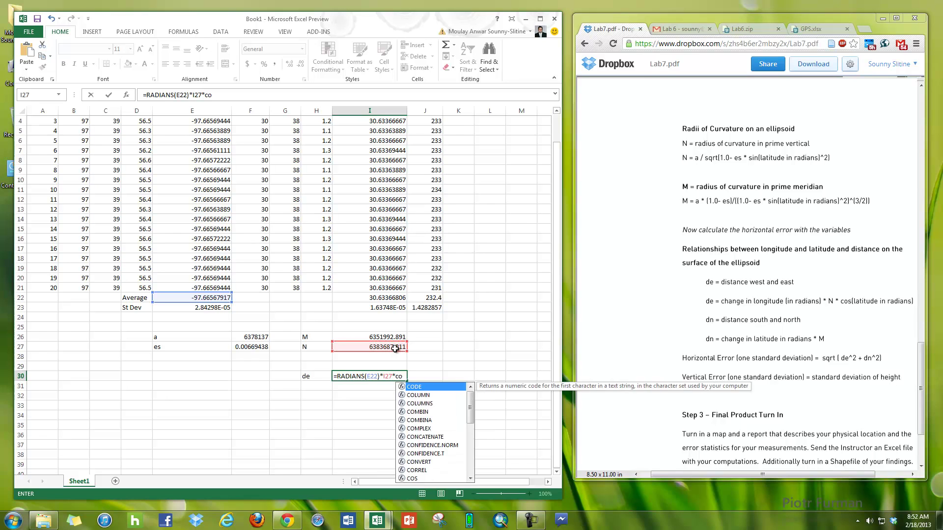
{"action": "type", "text": "s("}
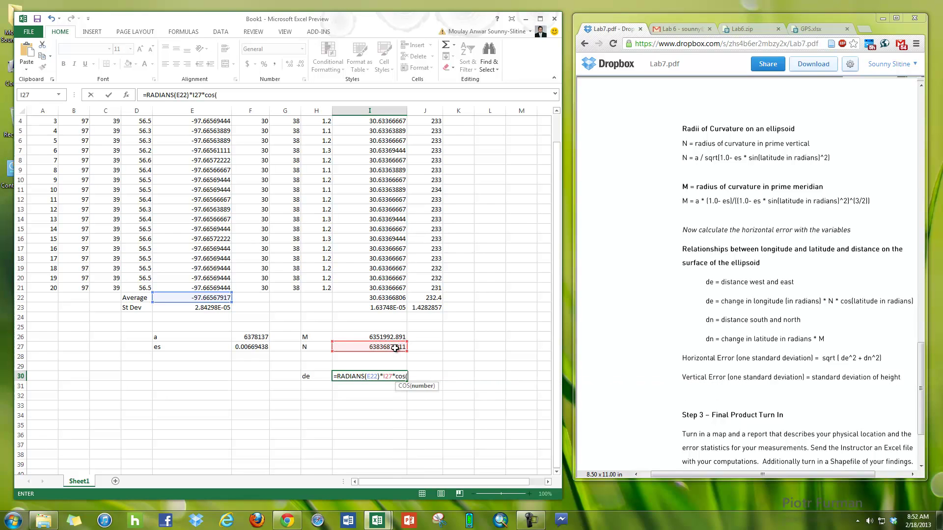
{"action": "type", "text": "rad"}
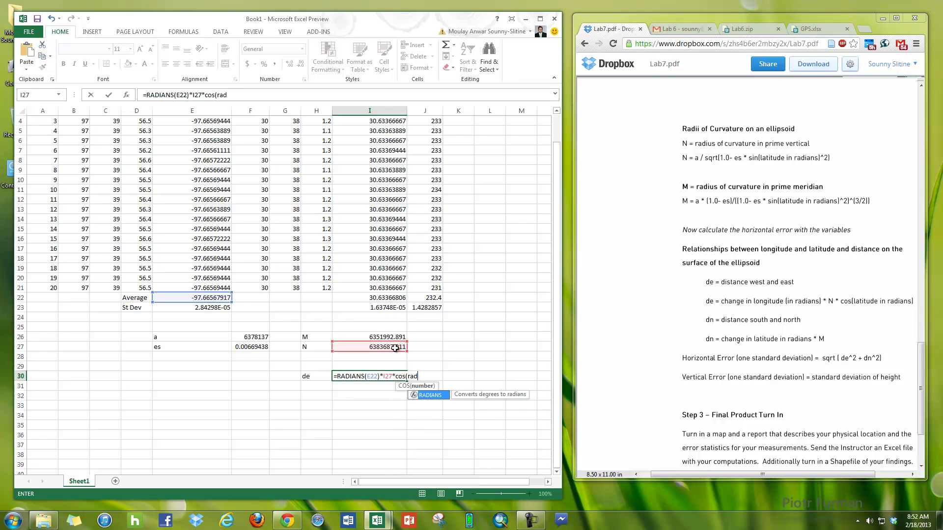
{"action": "left_click", "coordinate": [426, 396]}
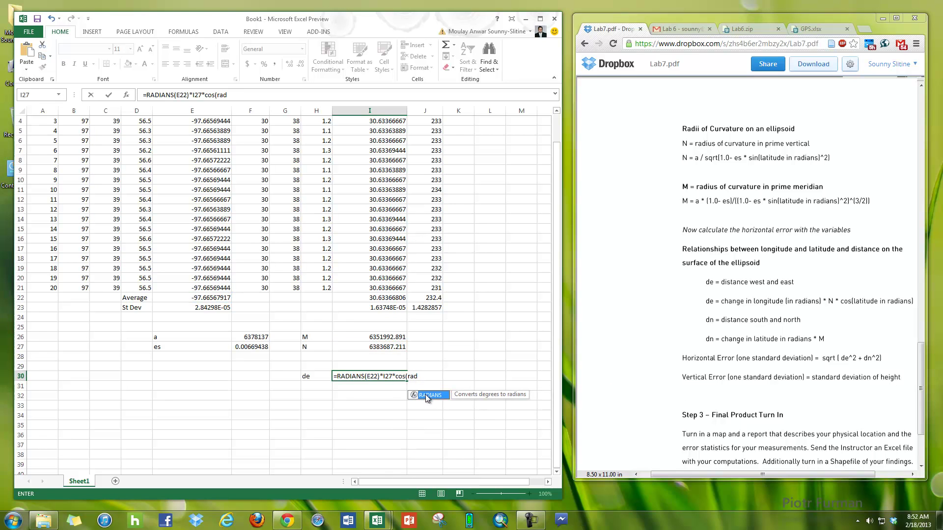
{"action": "double_click", "coordinate": [426, 396]}
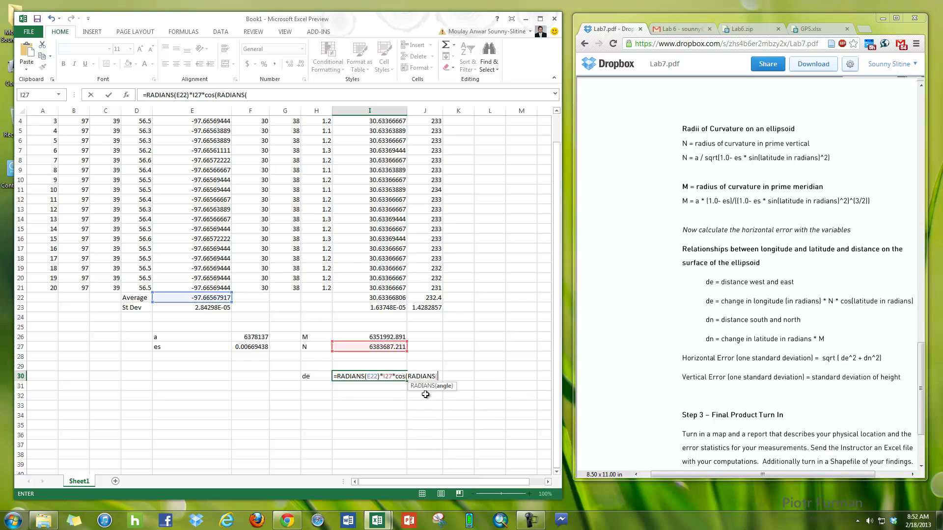
{"action": "left_click", "coordinate": [386, 296]}
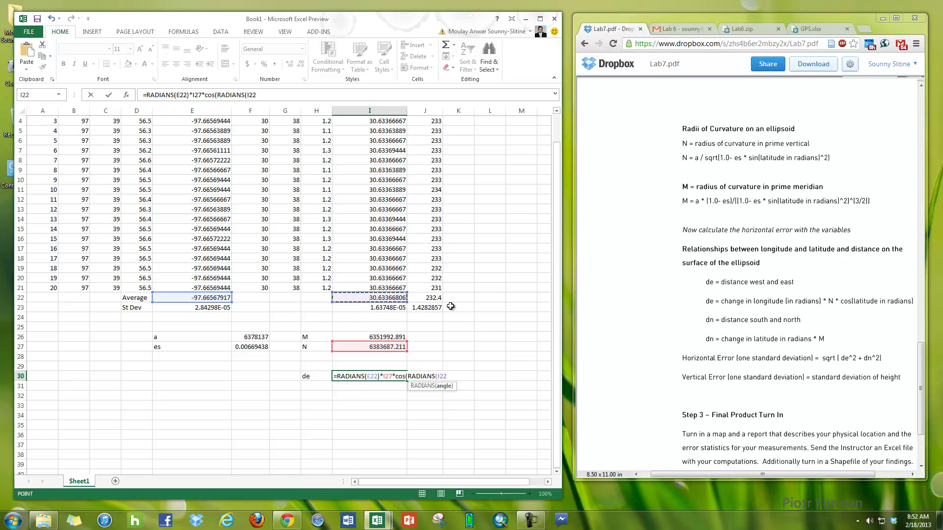
{"action": "type", "text": ")"}
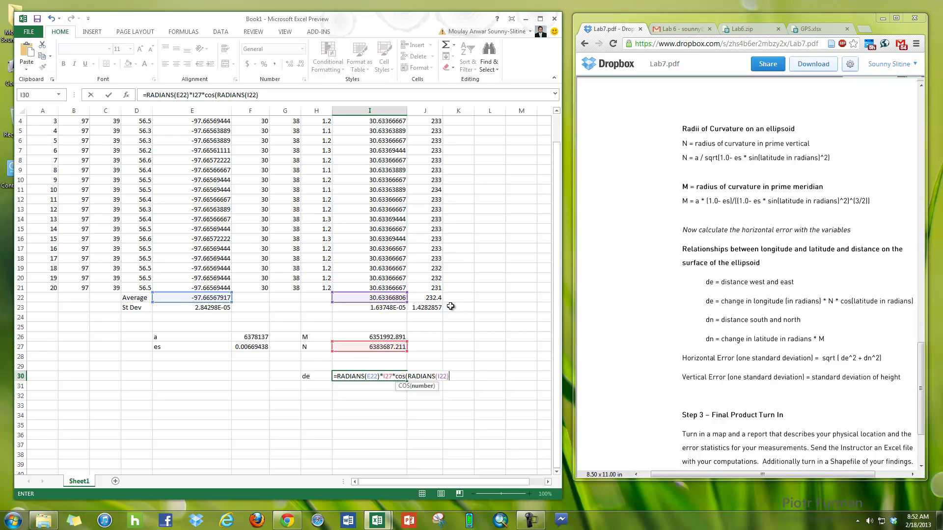
Replace E22 with the longitude standard deviation E23 in the de formula, add the final closing parenthesis, and enter it
{"action": "left_click_drag", "start_coordinate": [377, 377], "coordinate": [366, 378]}
{"action": "left_click_drag", "start_coordinate": [367, 379], "coordinate": [367, 379]}
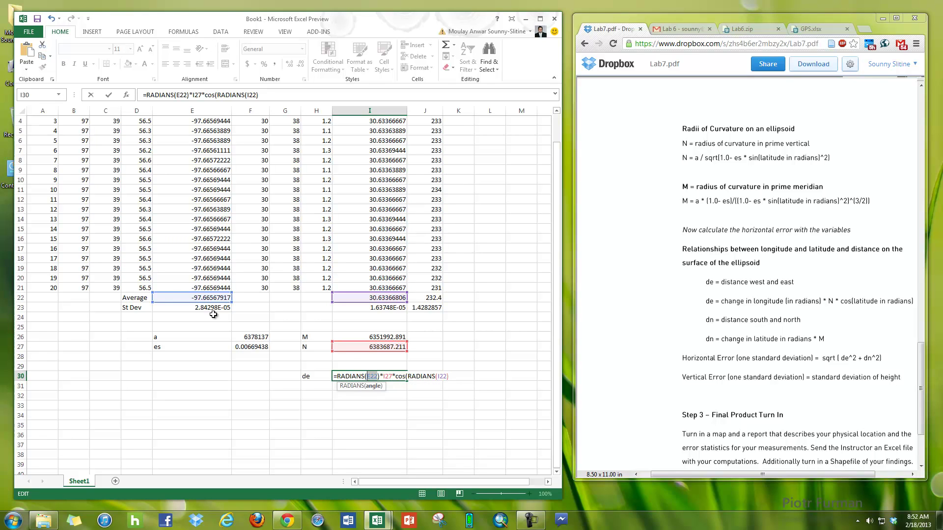
{"action": "left_click", "coordinate": [205, 309]}
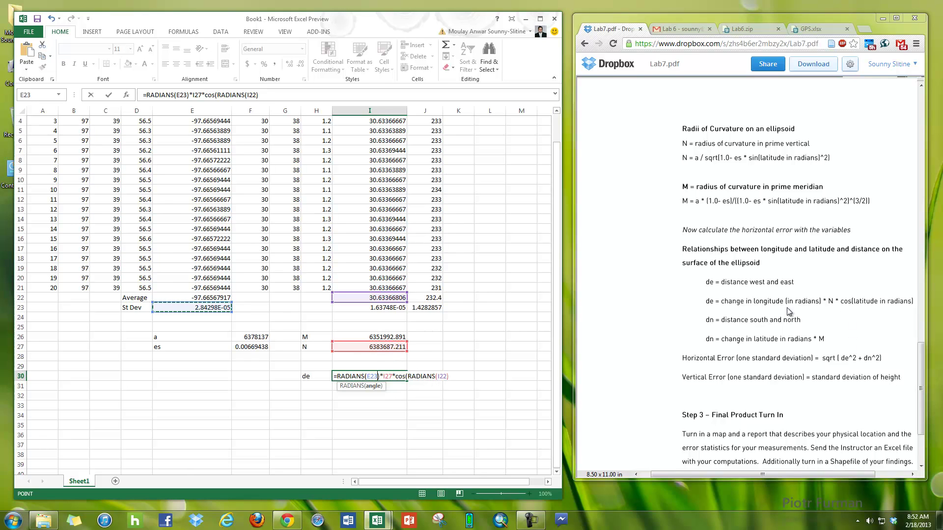
{"action": "type", "text": ")"}
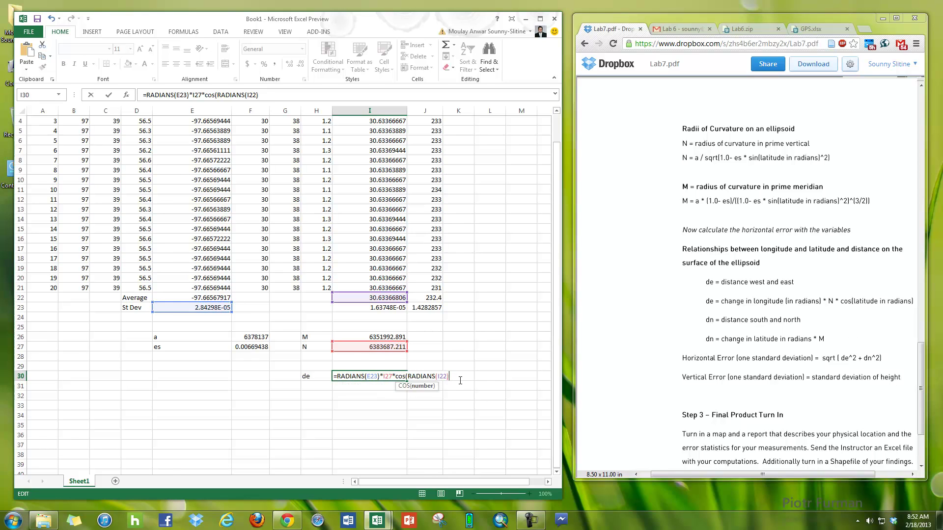
{"action": "key", "text": "shift+Return"}
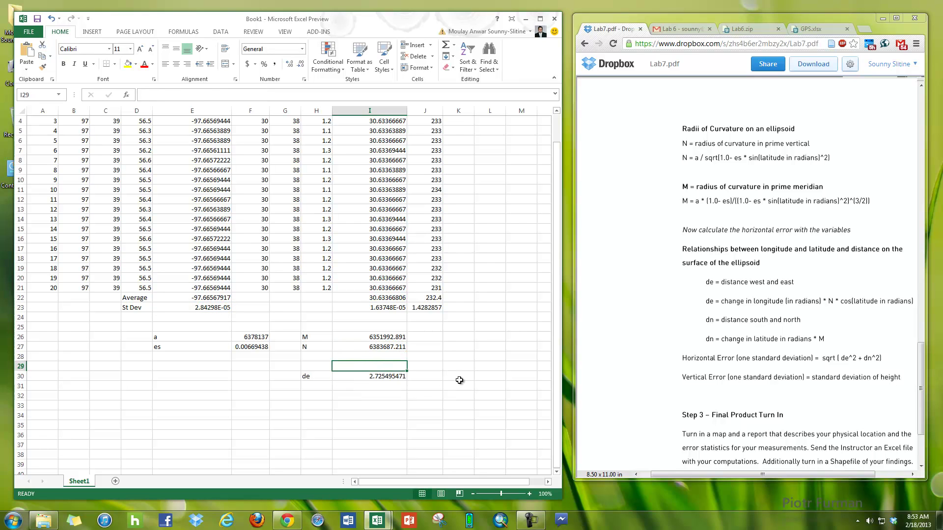
{"action": "left_click", "coordinate": [413, 393]}
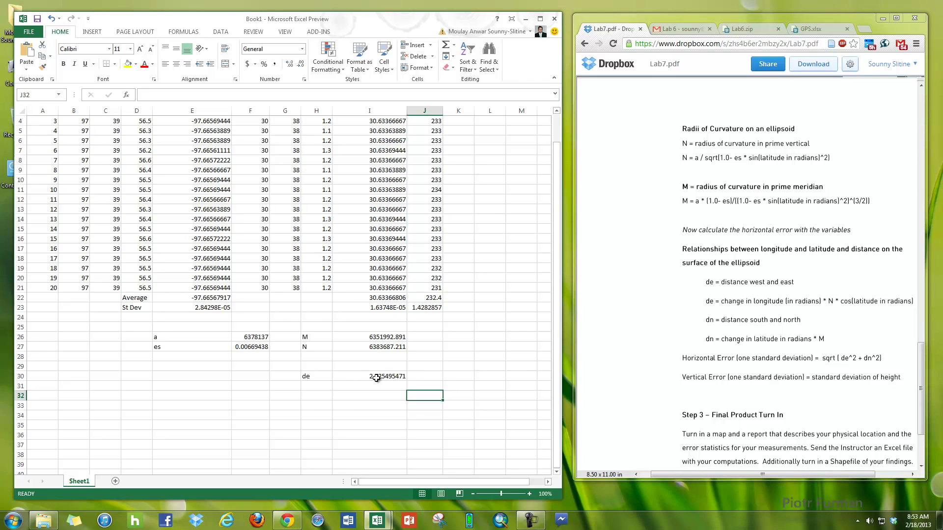
Label cell H31 as dn and enter in I31 the radians of the latitude standard deviation I23 multiplied by M in I26
{"action": "left_click", "coordinate": [316, 387]}
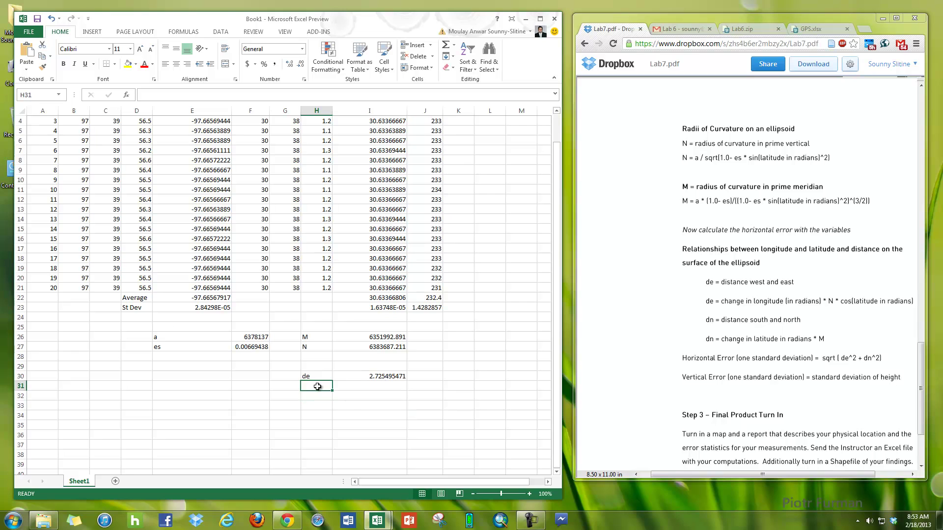
{"action": "type", "text": "dn"}
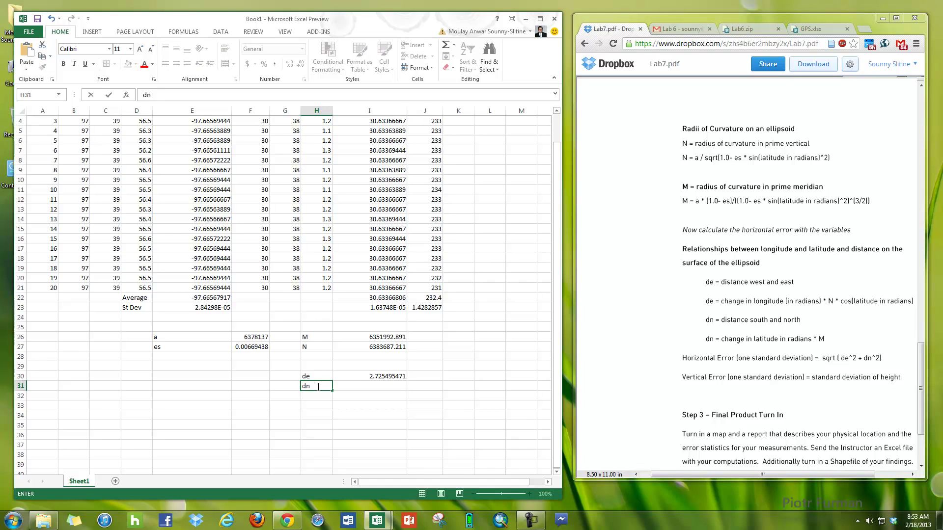
{"action": "left_click", "coordinate": [371, 386]}
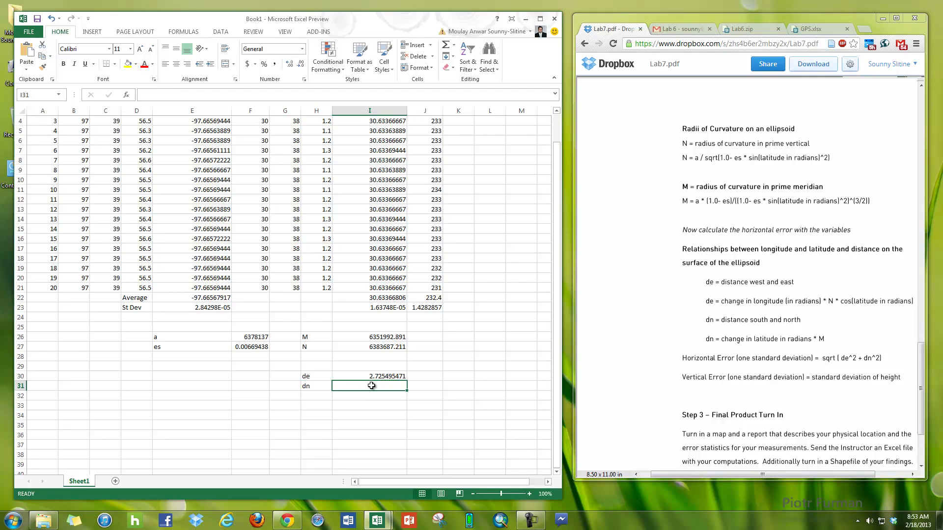
{"action": "type", "text": "="}
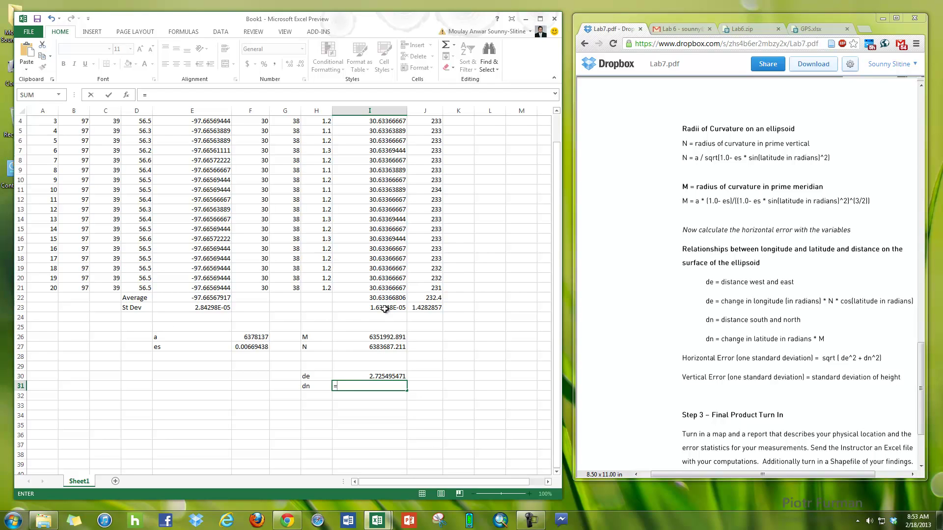
{"action": "type", "text": "radi"}
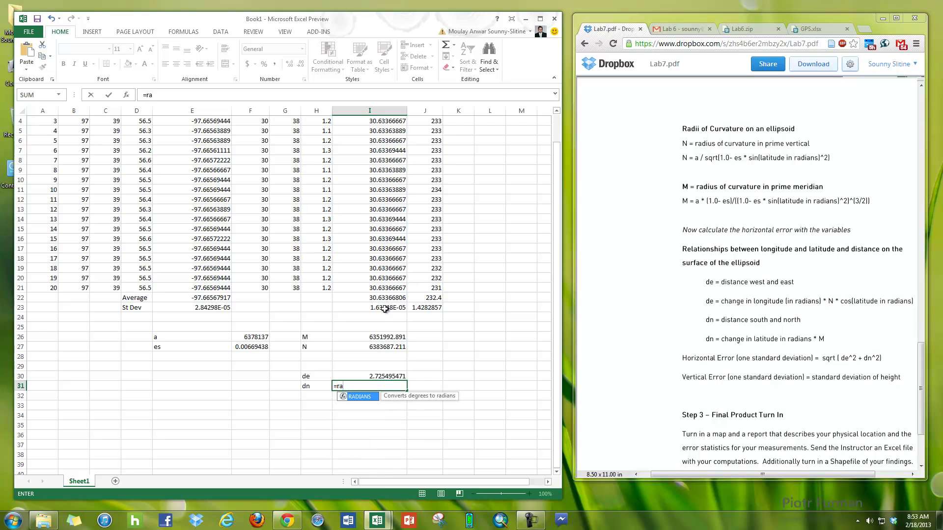
{"action": "double_click", "coordinate": [366, 398]}
{"action": "left_click", "coordinate": [393, 307]}
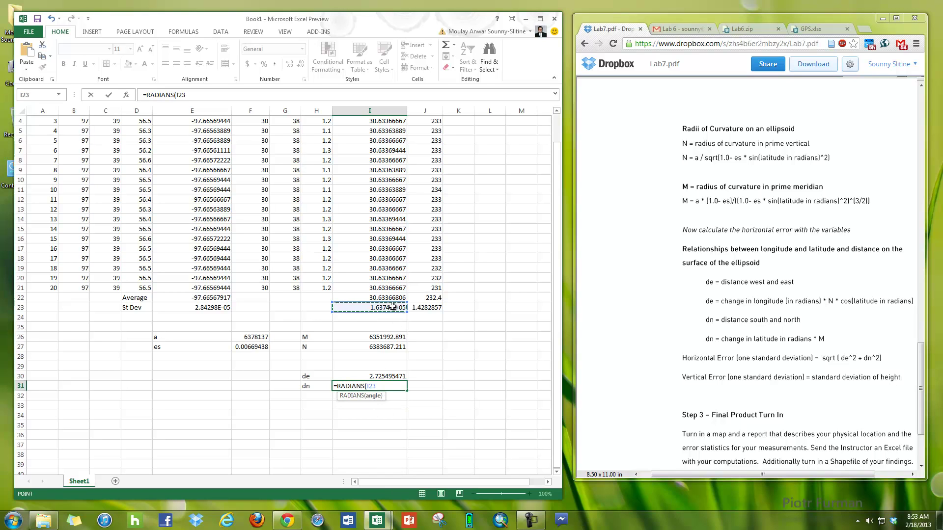
{"action": "type", "text": ")"}
{"action": "left_click", "coordinate": [384, 337]}
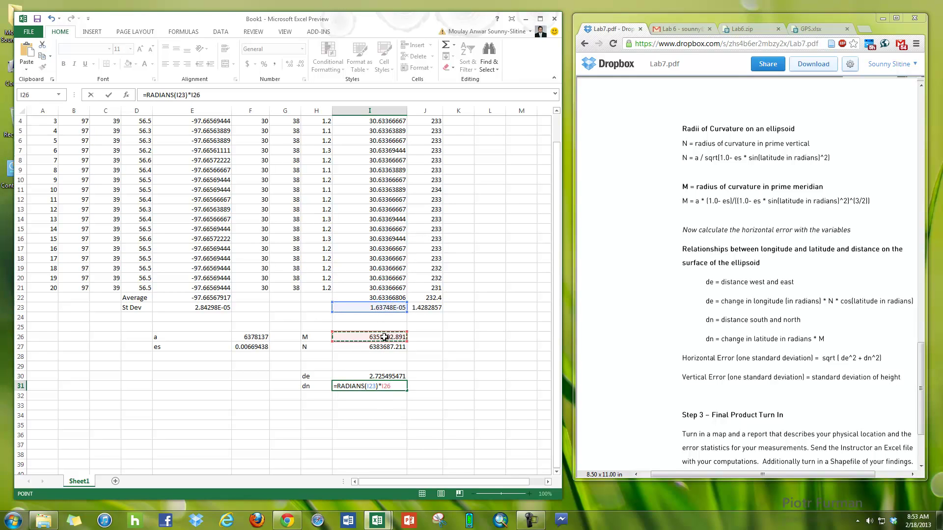
{"action": "key", "text": "Return"}
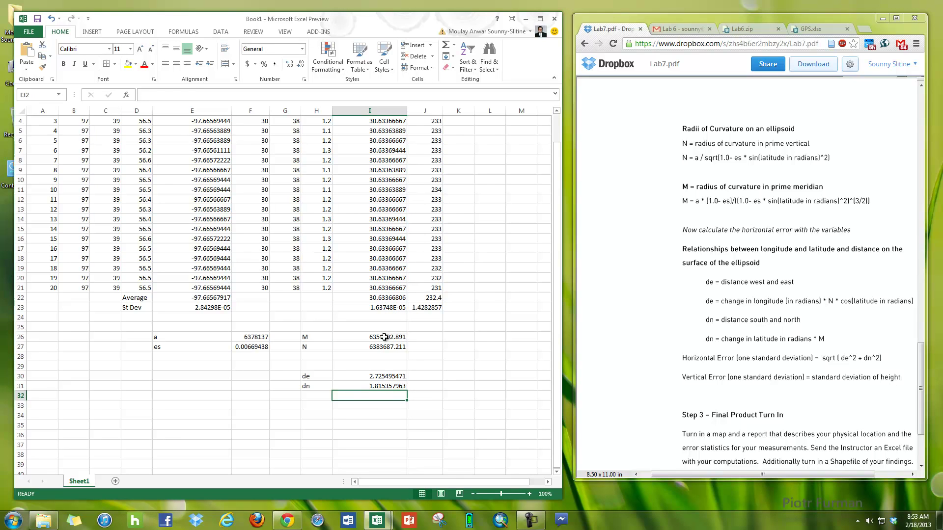
{"action": "key", "text": "Down"}
{"action": "key", "text": "Left"}
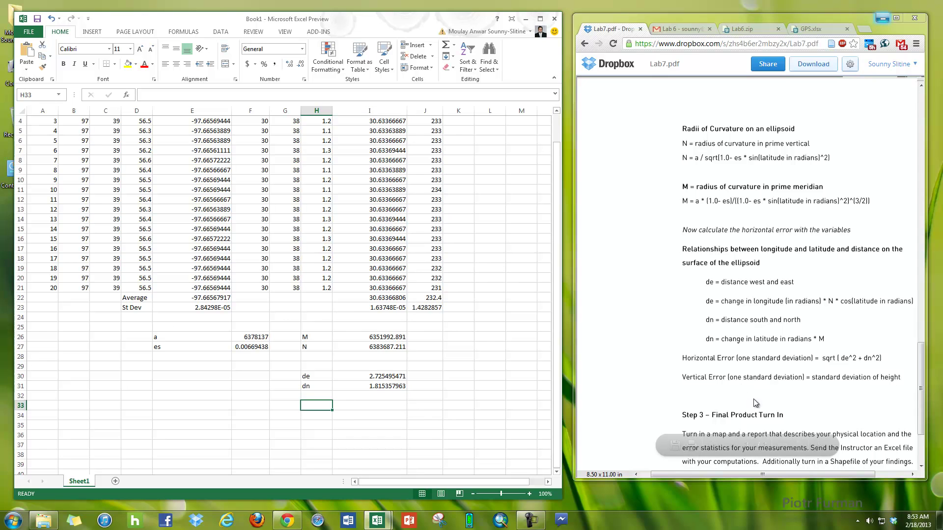
Search the web for the Pythagorean theorem in a new Chrome tab and open its Wikipedia article
{"action": "left_click", "coordinate": [863, 29]}
{"action": "type", "text": "pat"}
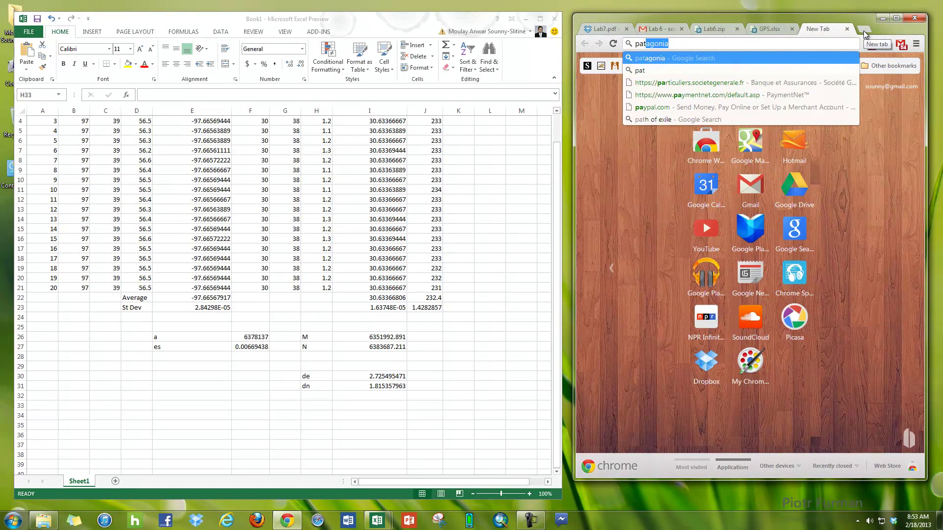
{"action": "type", "text": "hygram ther"}
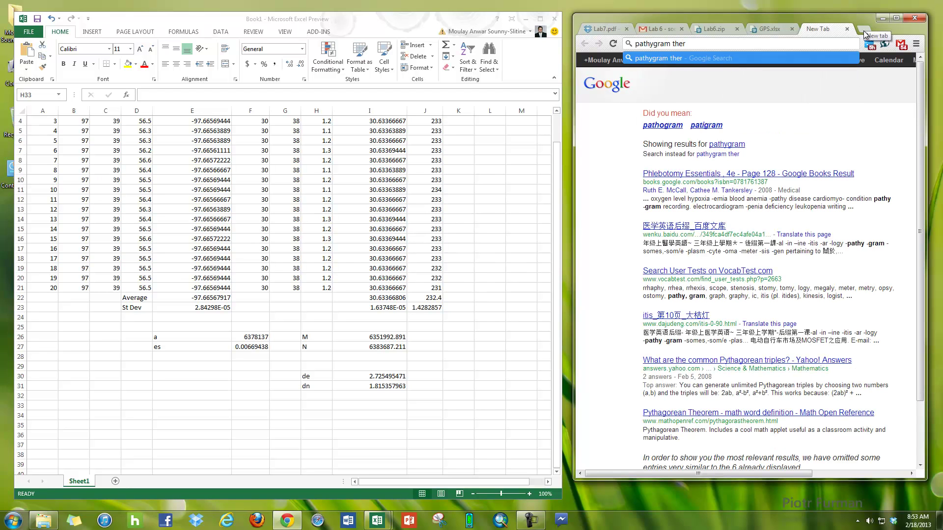
{"action": "type", "text": "om"}
{"action": "key", "text": "Return"}
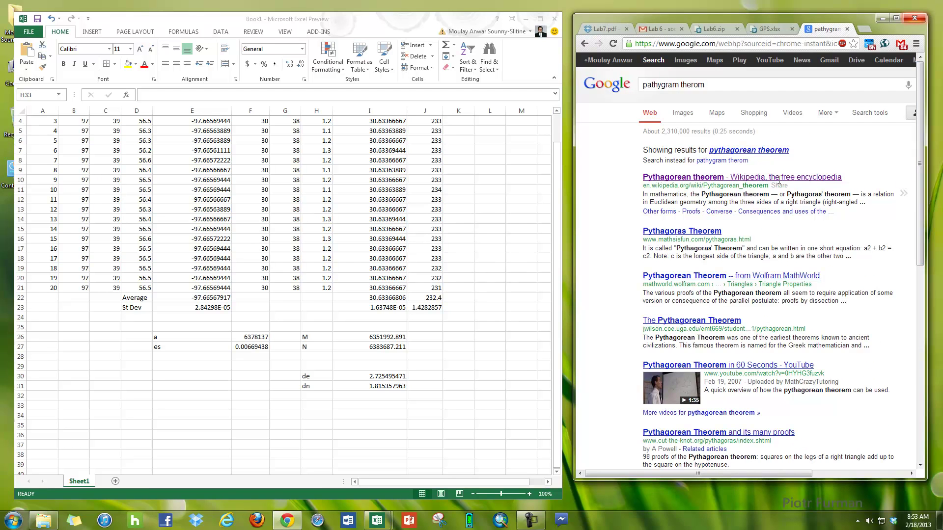
{"action": "left_click", "coordinate": [751, 154]}
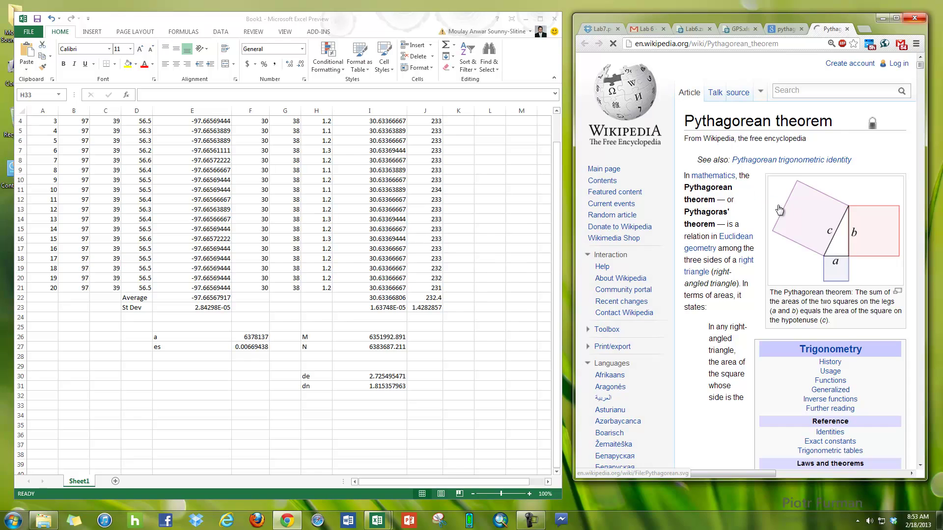
Examine the article's right-triangle diagram with sides a, b and c, including its image page, and return to Lab7.pdf
{"action": "scroll", "coordinate": [865, 221], "scroll_direction": "down", "scroll_amount": 1}
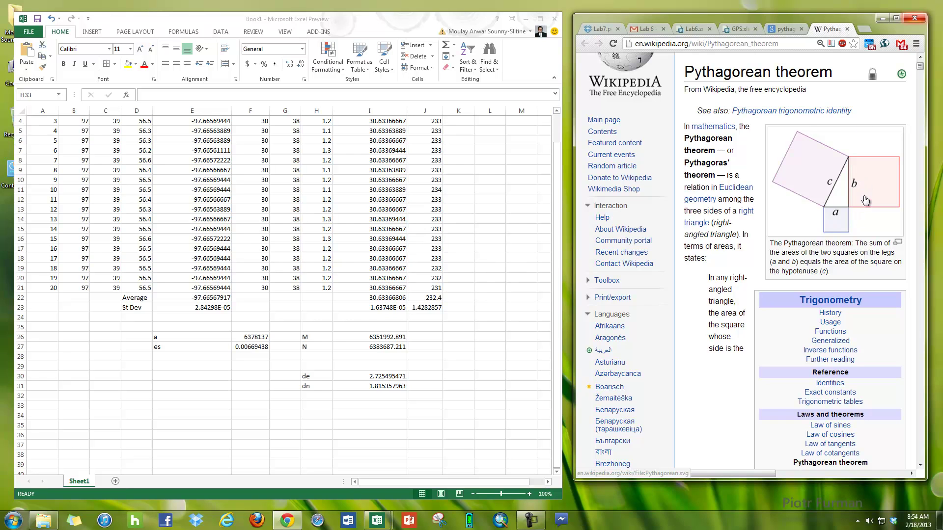
{"action": "left_click", "coordinate": [846, 222]}
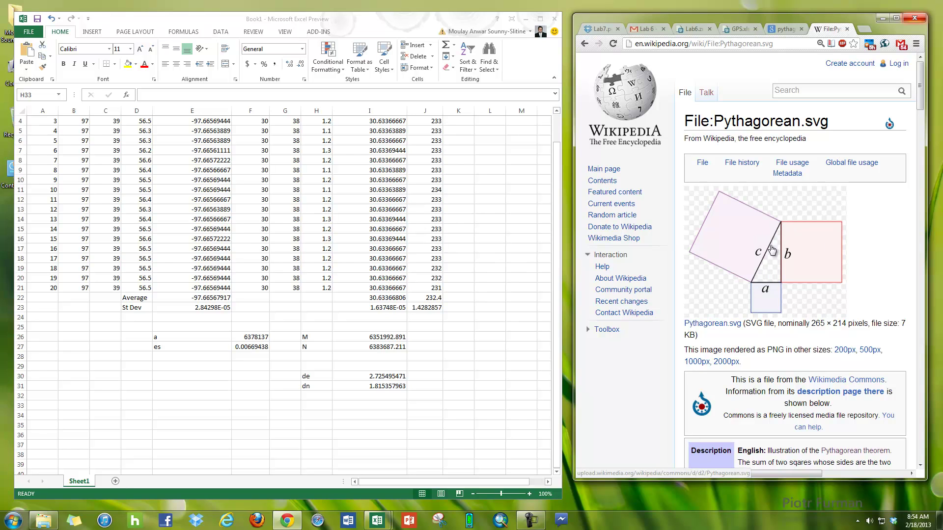
{"action": "scroll", "coordinate": [784, 301], "scroll_direction": "down", "scroll_amount": 1}
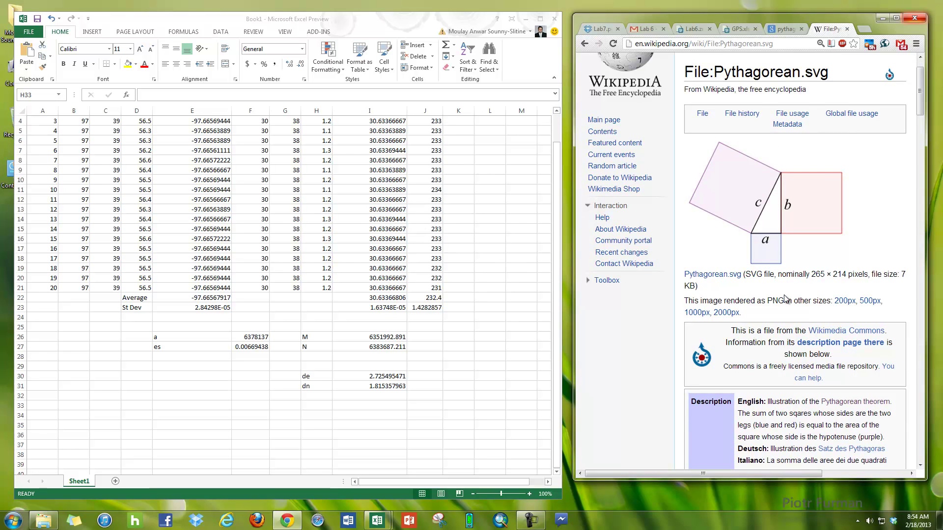
{"action": "key", "text": "BackSpace"}
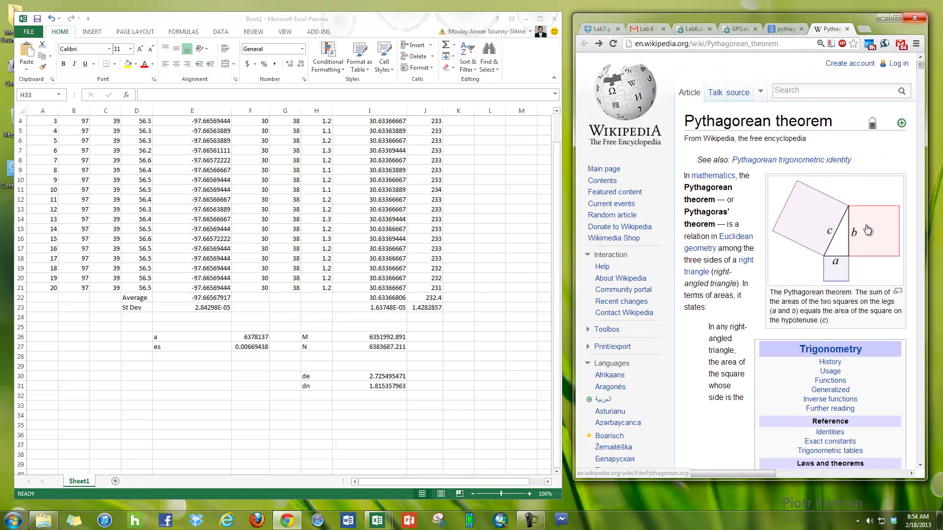
{"action": "scroll", "coordinate": [840, 270], "scroll_direction": "down", "scroll_amount": 3}
{"action": "scroll", "coordinate": [840, 270], "scroll_direction": "down", "scroll_amount": 3}
{"action": "scroll", "coordinate": [840, 269], "scroll_direction": "up", "scroll_amount": 6}
{"action": "left_click", "coordinate": [601, 28]}
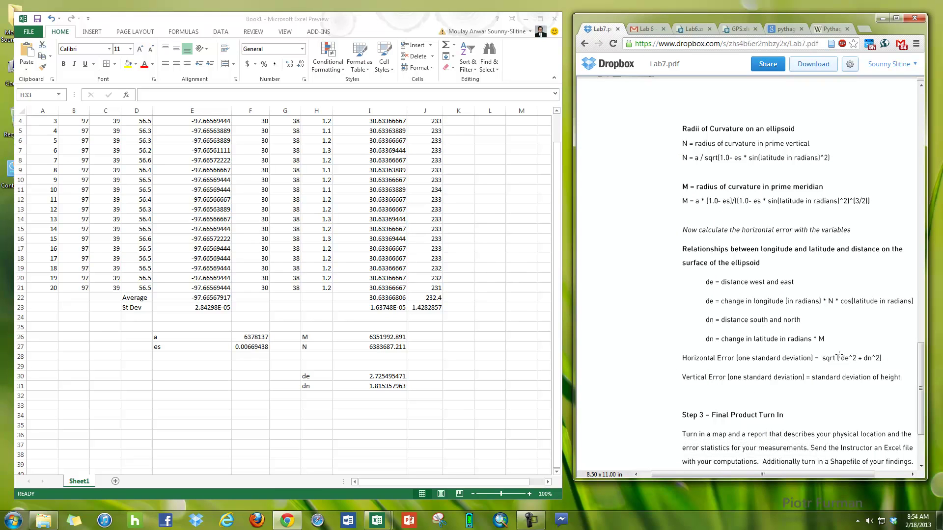
Switch back to Excel and label cell H33 as Hor Error, below the de and dn rows
{"action": "left_click", "coordinate": [317, 405]}
{"action": "left_click", "coordinate": [316, 416]}
{"action": "left_click", "coordinate": [316, 405]}
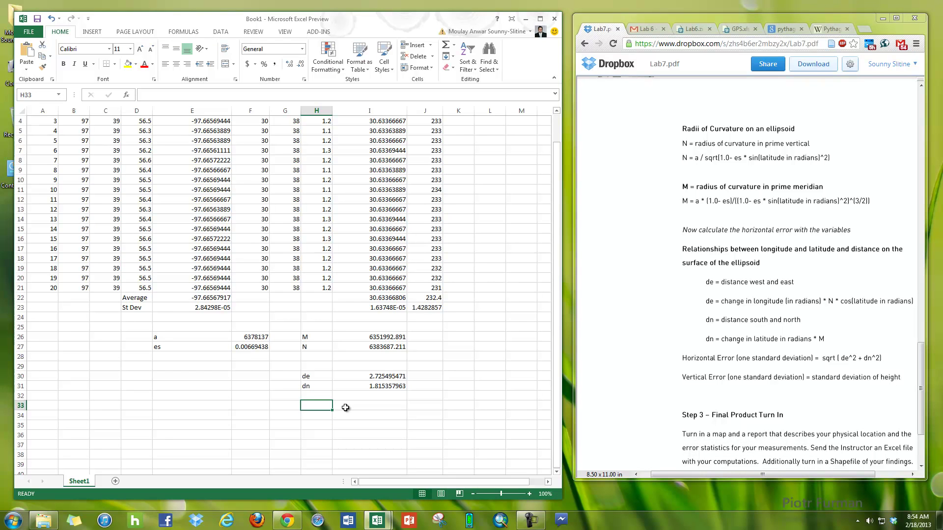
{"action": "type", "text": "Hor Error"}
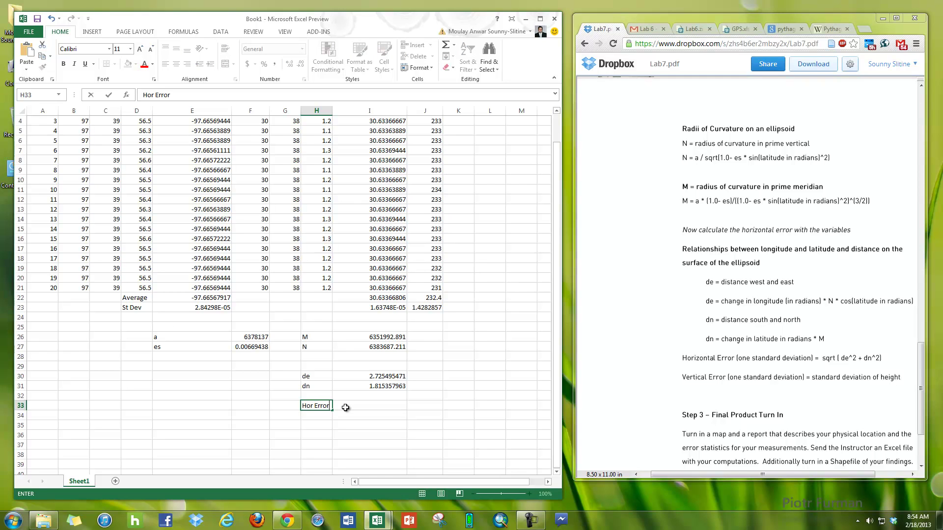
Enter a square-root formula for the horizontal error in I33, starting with only the squared de value: SQRT(I30^2)
{"action": "left_click", "coordinate": [345, 407]}
{"action": "type", "text": "="}
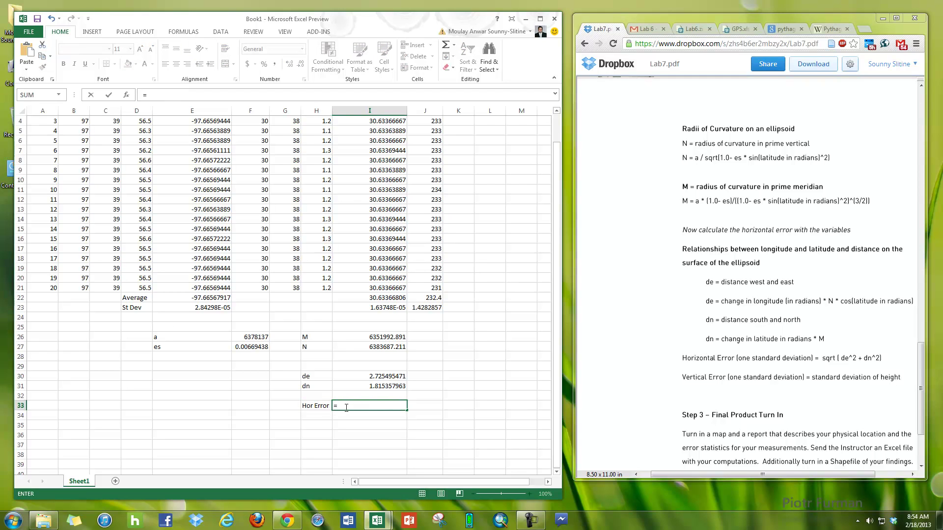
{"action": "type", "text": "s"}
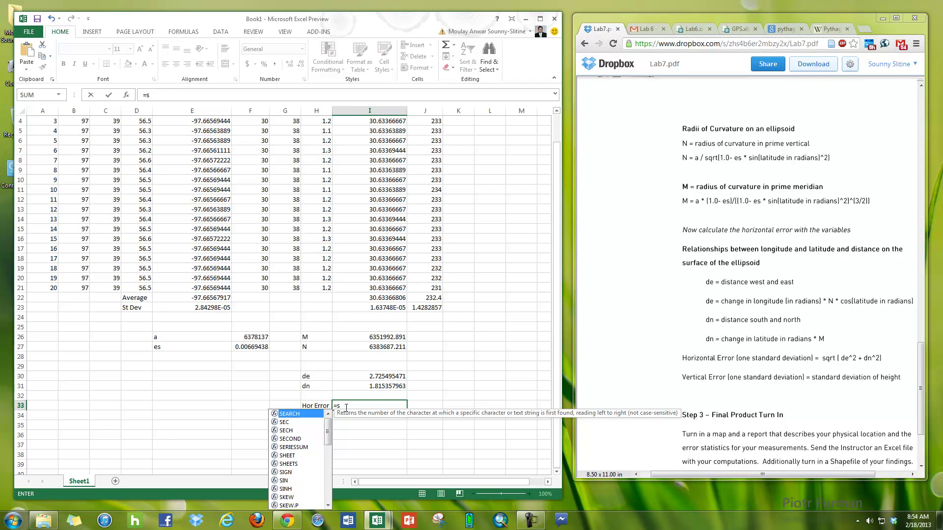
{"action": "type", "text": "qrt"}
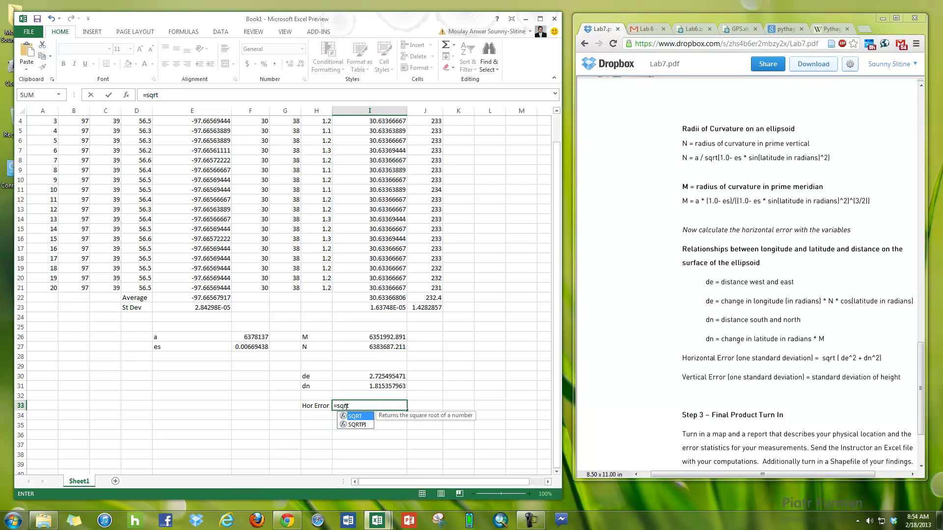
{"action": "type", "text": "("}
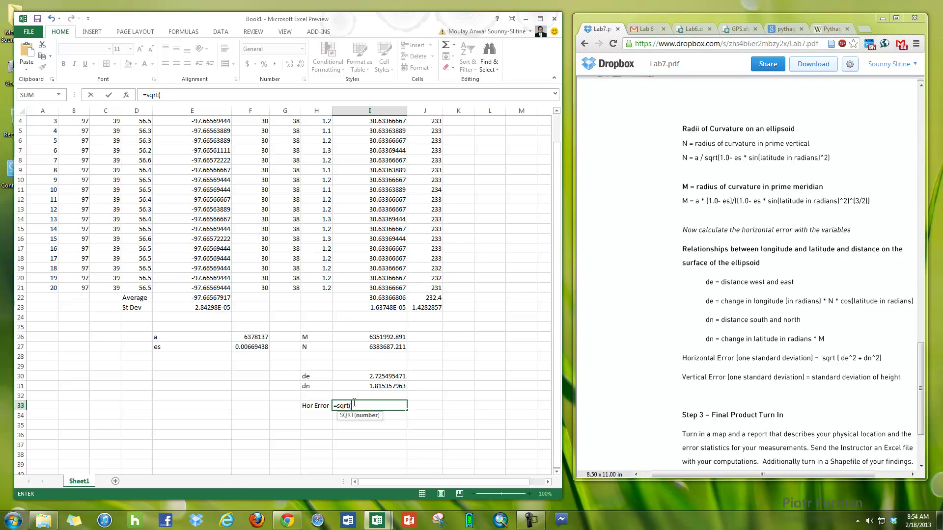
{"action": "left_click", "coordinate": [391, 375]}
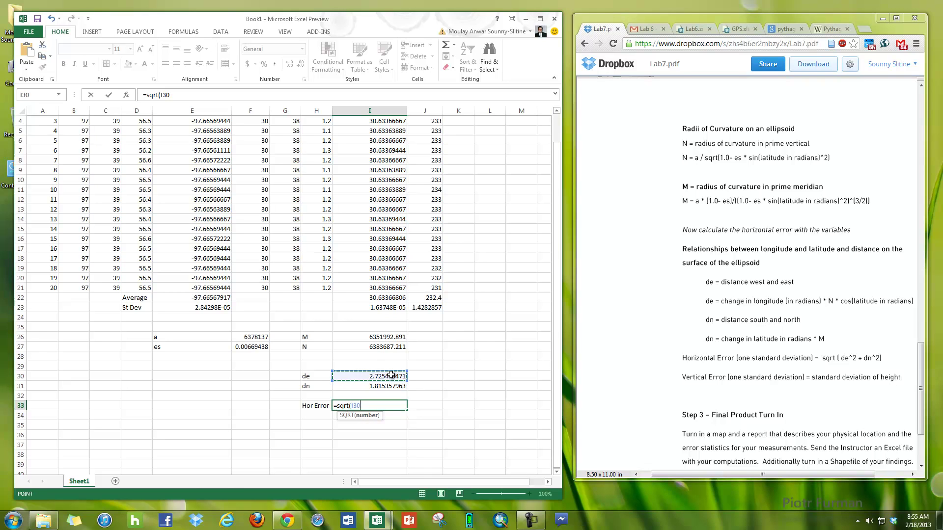
{"action": "type", "text": "^"}
{"action": "scroll", "coordinate": [390, 375], "scroll_direction": "up", "scroll_amount": 1}
{"action": "key", "text": "Escape"}
{"action": "left_click", "coordinate": [399, 417]}
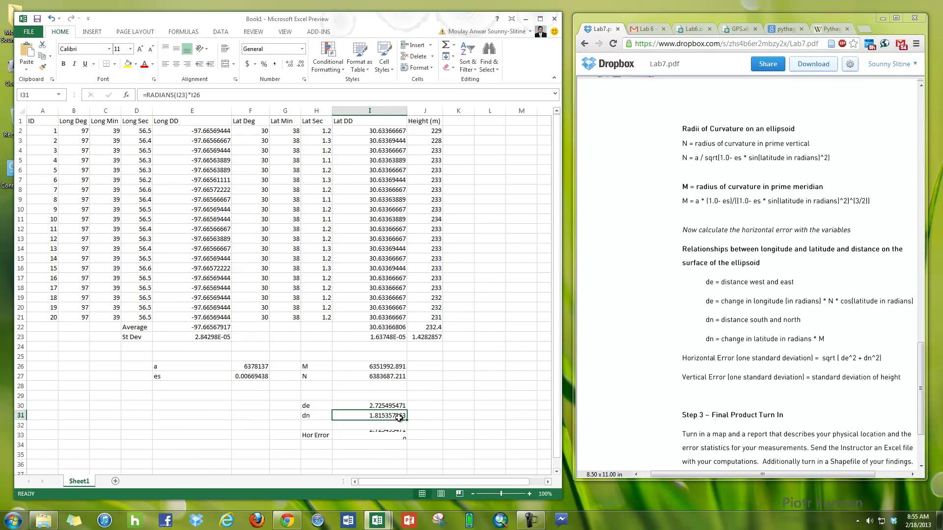
{"action": "double_click", "coordinate": [392, 435]}
{"action": "key", "text": "Return"}
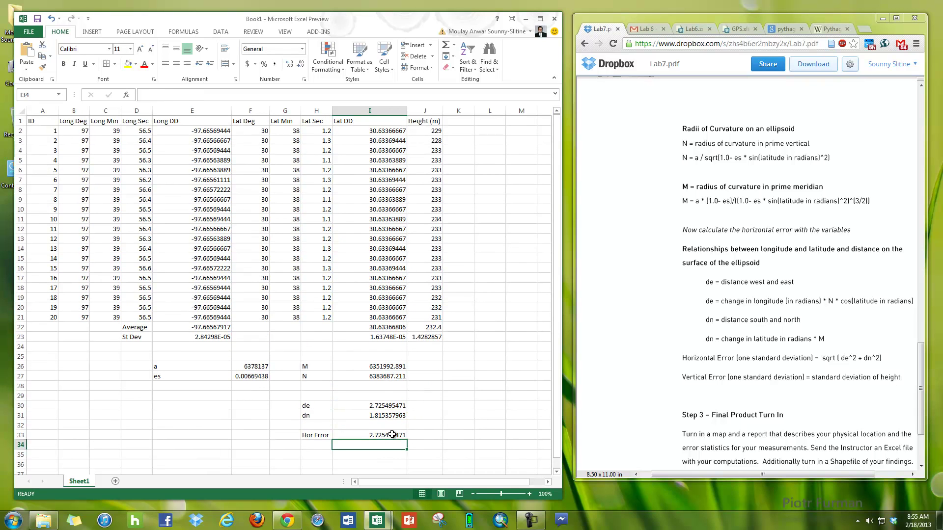
Add the squared dn value to the horizontal error formula in I33, making it SQRT(I30^2+I31^2)
{"action": "double_click", "coordinate": [393, 435]}
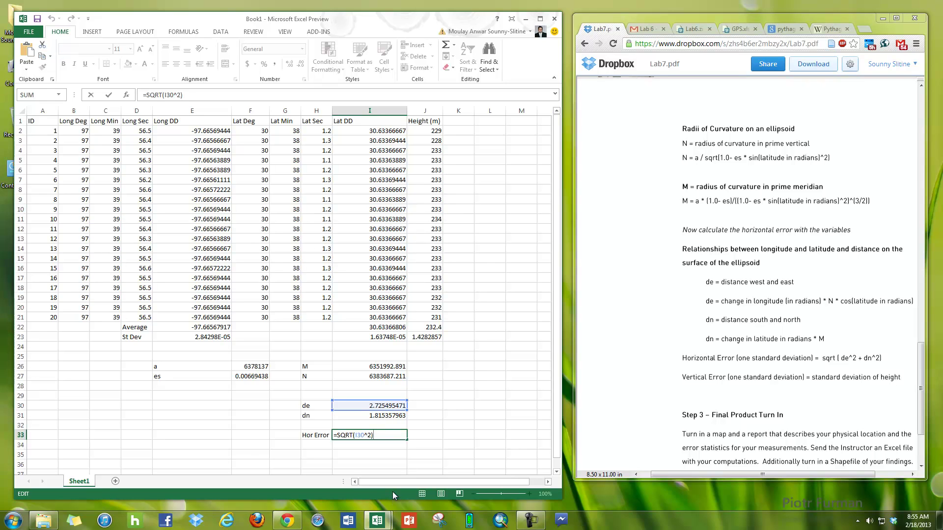
{"action": "key", "text": "Left"}
{"action": "type", "text": "+"}
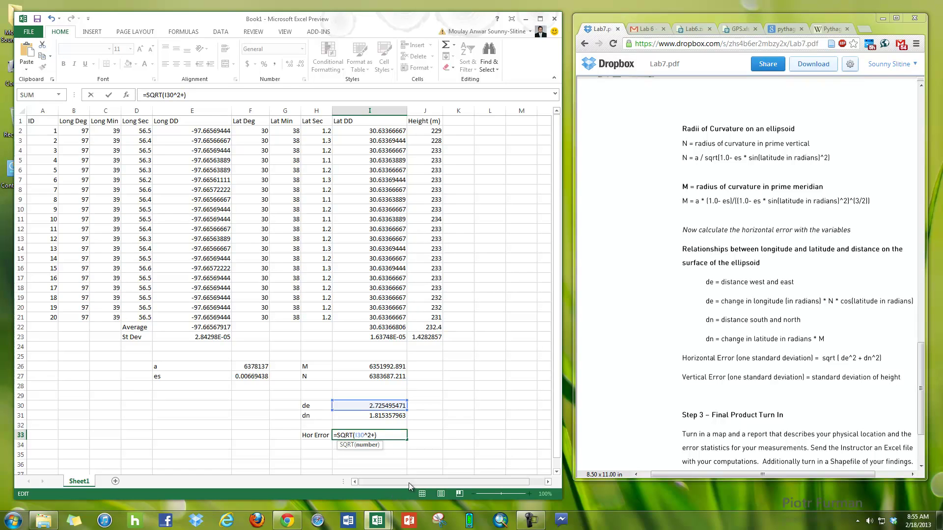
{"action": "left_click", "coordinate": [395, 414]}
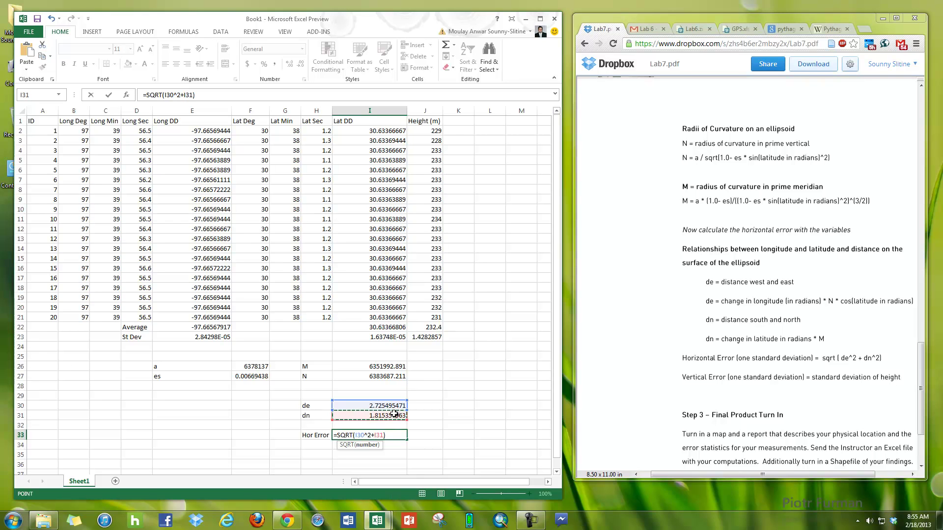
{"action": "type", "text": "^2)"}
{"action": "key", "text": "Return"}
Label cell H34 as Vert Error and link I34 to the height standard deviation in J23
{"action": "scroll", "coordinate": [394, 413], "scroll_direction": "down", "scroll_amount": 2}
{"action": "scroll", "coordinate": [394, 412], "scroll_direction": "down", "scroll_amount": 1}
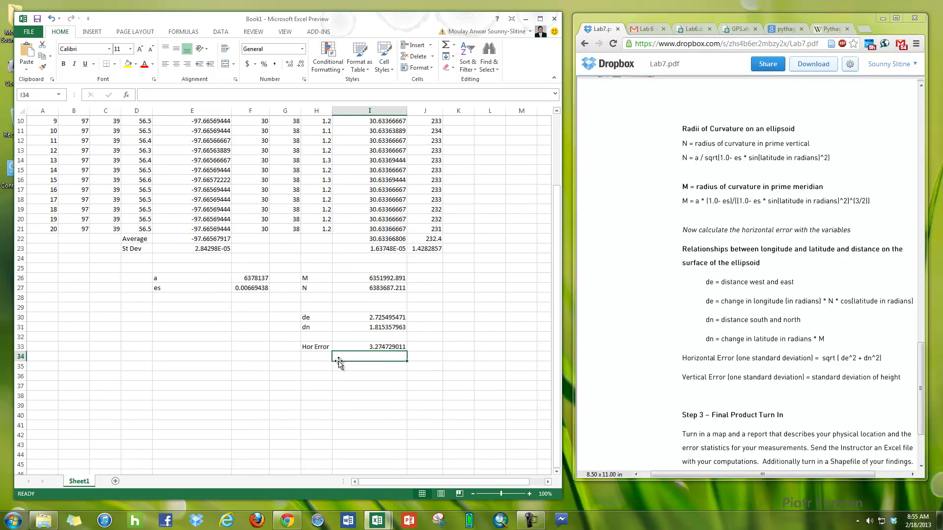
{"action": "left_click", "coordinate": [317, 357]}
{"action": "type", "text": "Vert Error"}
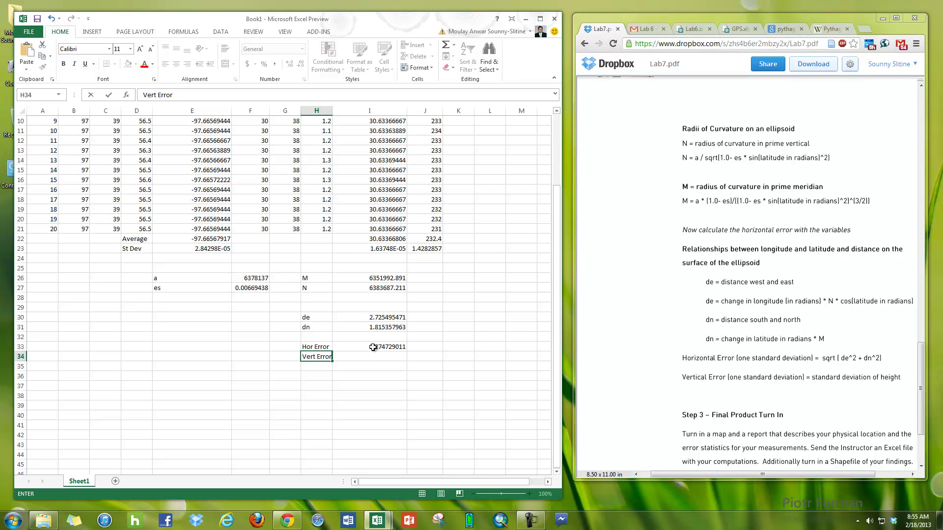
{"action": "left_click", "coordinate": [359, 356]}
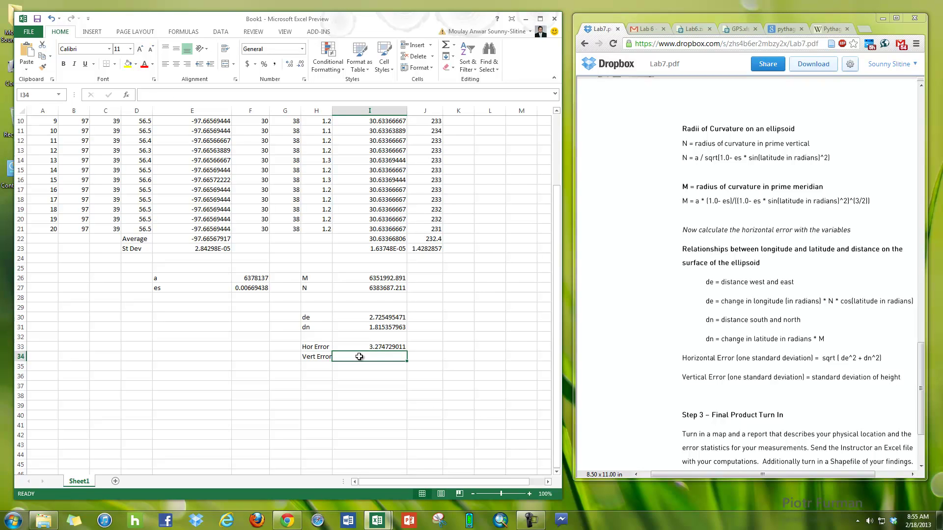
{"action": "type", "text": "="}
{"action": "left_click", "coordinate": [436, 249]}
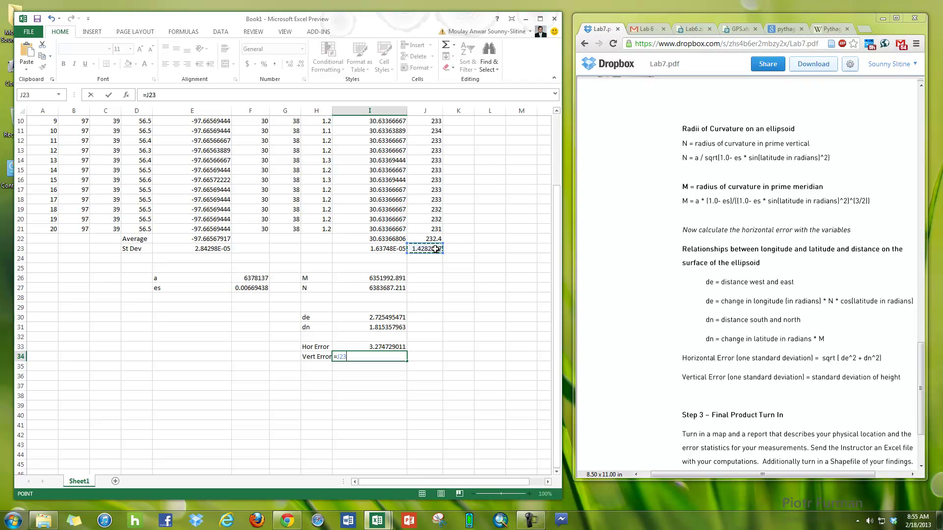
{"action": "key", "text": "Return"}
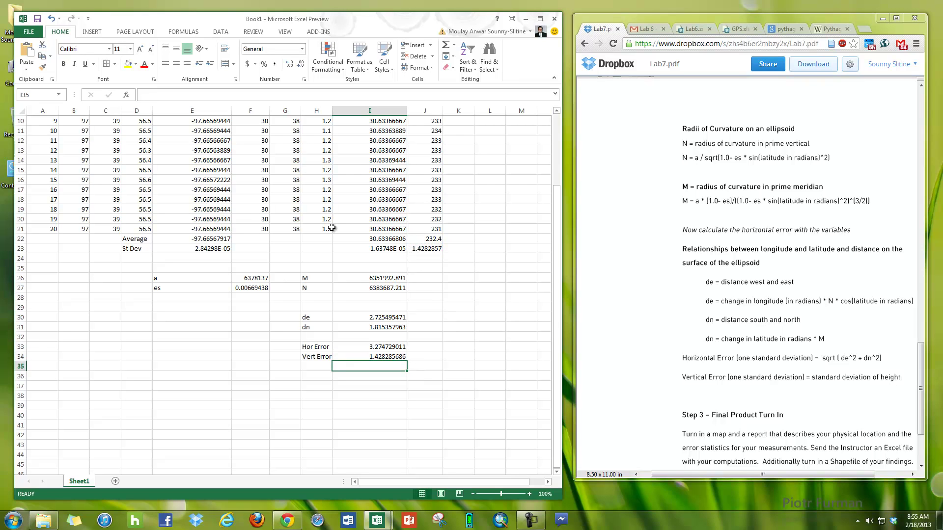
Start saving the workbook under a new name and browse to the GIS folder on the H: network drive
{"action": "left_click", "coordinate": [403, 349]}
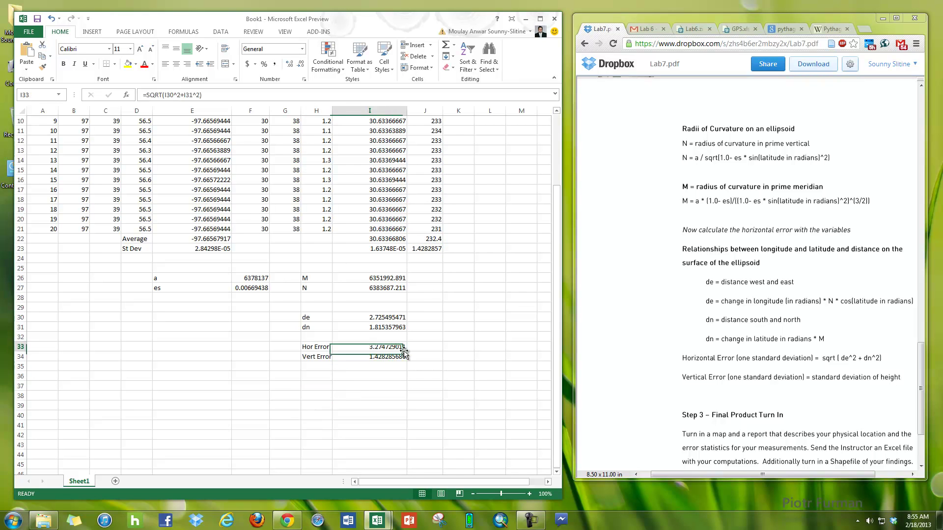
{"action": "scroll", "coordinate": [407, 354], "scroll_direction": "up", "scroll_amount": 3}
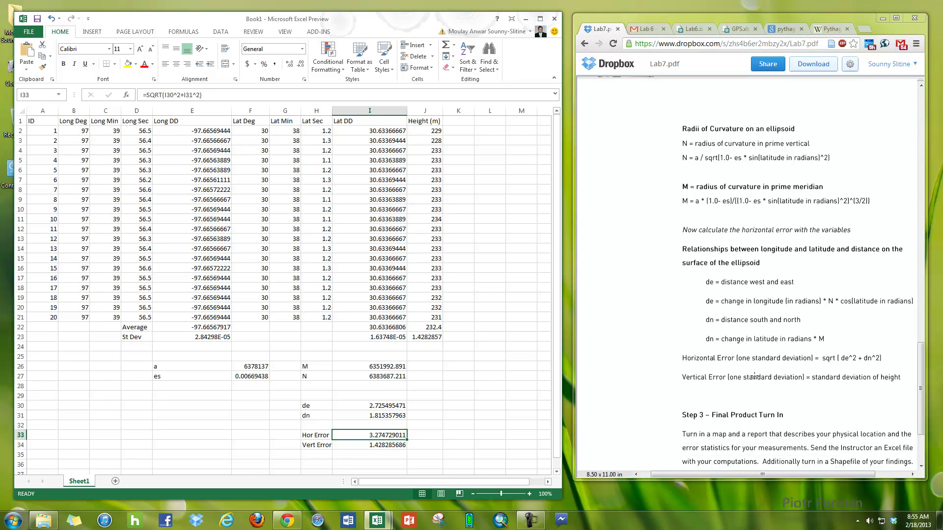
{"action": "left_click", "coordinate": [38, 17]}
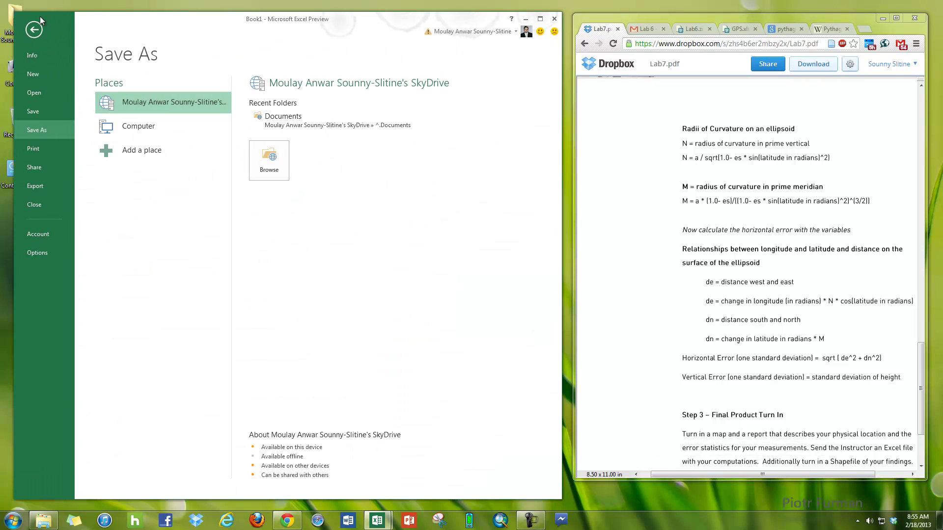
{"action": "left_click", "coordinate": [274, 157]}
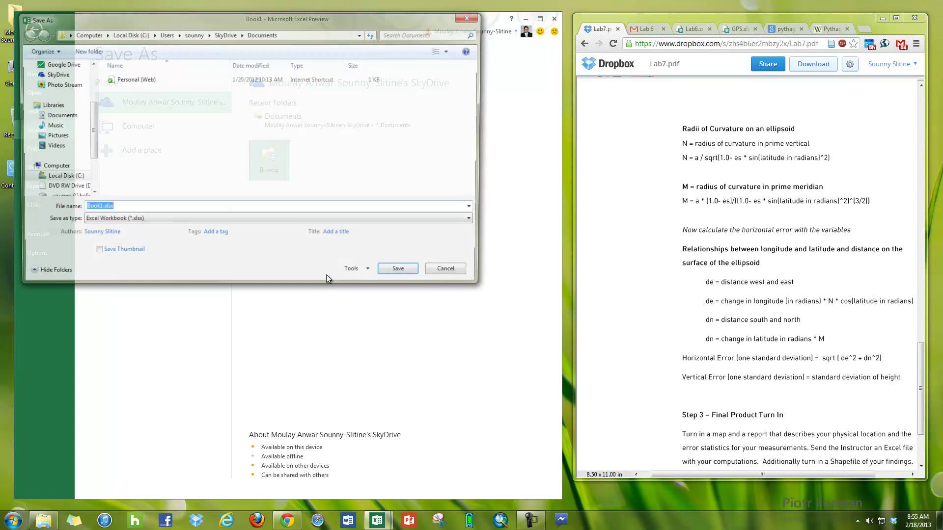
{"action": "left_click", "coordinate": [93, 175]}
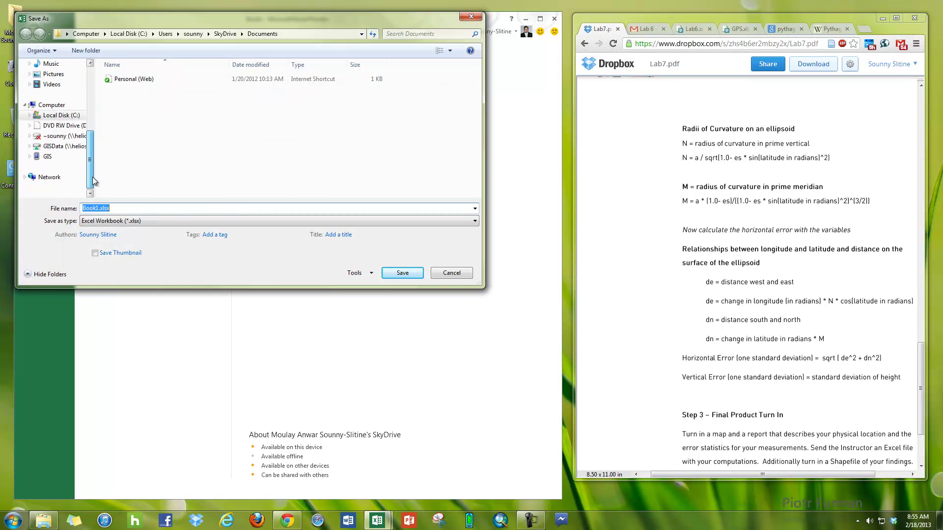
{"action": "left_click", "coordinate": [62, 136]}
{"action": "left_click", "coordinate": [113, 141]}
{"action": "double_click", "coordinate": [113, 142]}
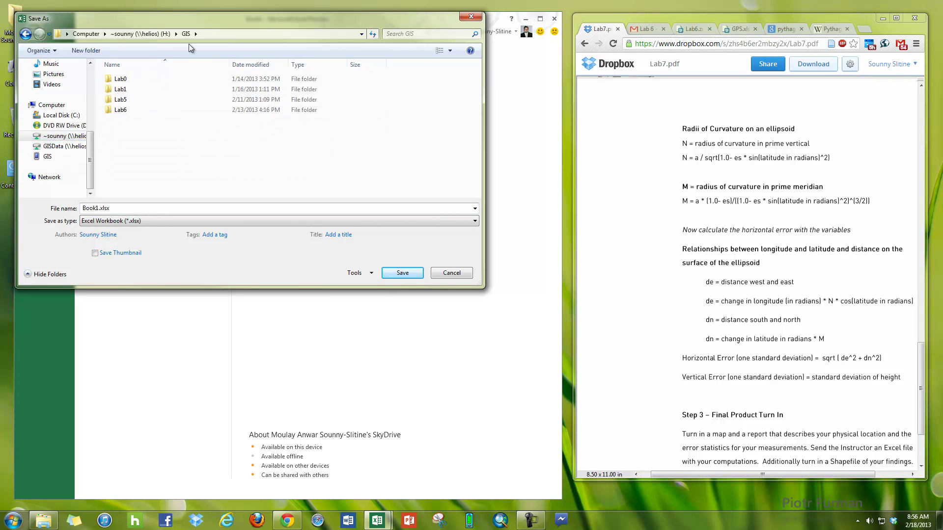
Create a folder named Lab7 inside the GIS folder and open it as the save location
{"action": "left_click", "coordinate": [86, 51]}
{"action": "type", "text": "Lab7"}
{"action": "key", "text": "Return"}
{"action": "double_click", "coordinate": [127, 123]}
Try to save the workbook as GPS in the Lab7 folder, dismissing any warning
{"action": "double_click", "coordinate": [142, 209]}
{"action": "type", "text": "GPS"}
{"action": "left_click", "coordinate": [402, 273]}
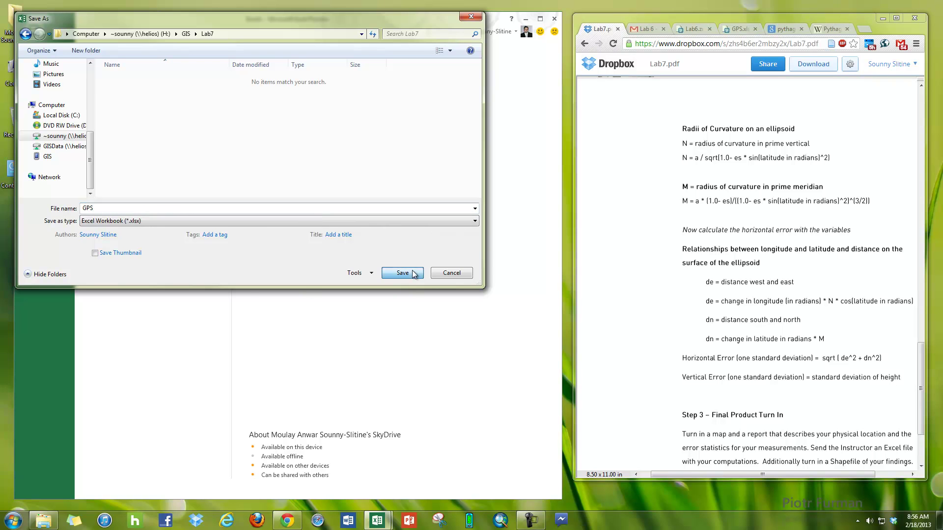
{"action": "left_click", "coordinate": [485, 286]}
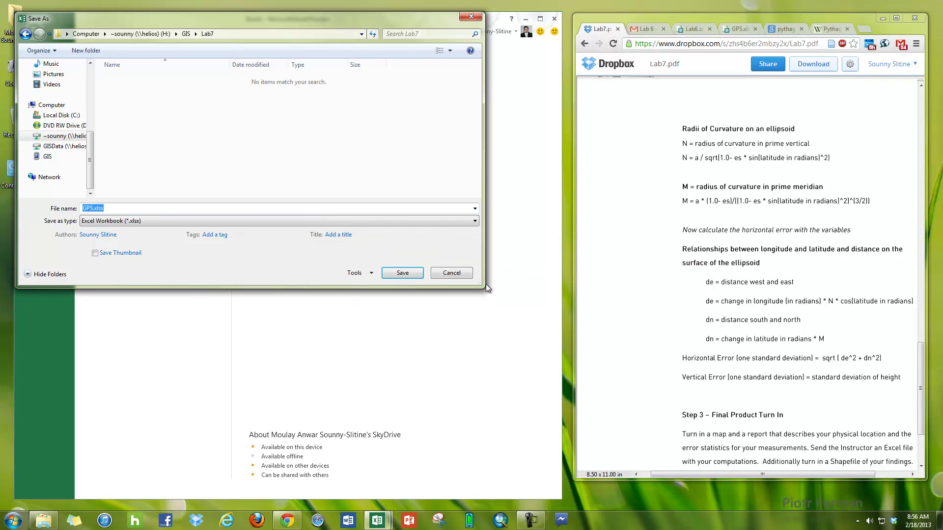
{"action": "left_click", "coordinate": [398, 274]}
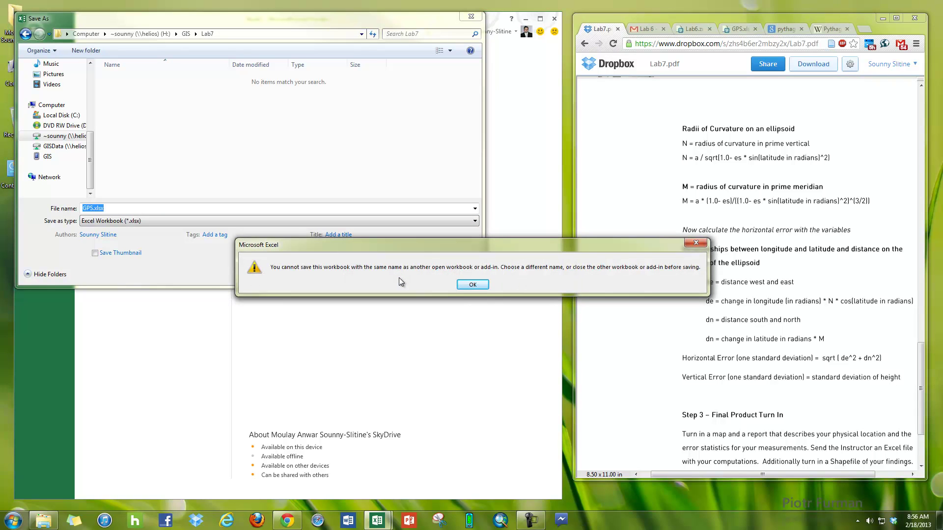
{"action": "left_click", "coordinate": [485, 285]}
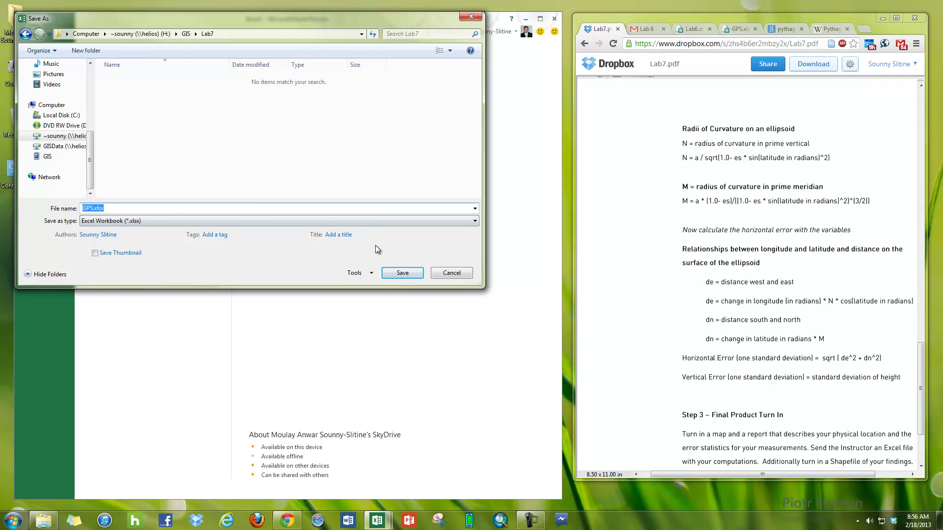
Try to save the workbook as GPS.xlsx on the Desktop instead, and close the save dialog
{"action": "scroll", "coordinate": [54, 122], "scroll_direction": "up", "scroll_amount": 4}
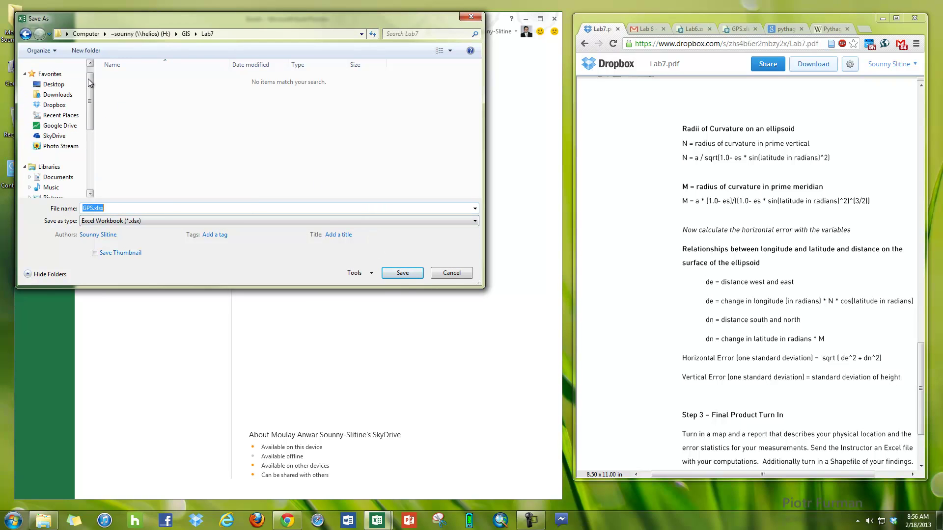
{"action": "left_click", "coordinate": [54, 84]}
{"action": "left_click", "coordinate": [398, 273]}
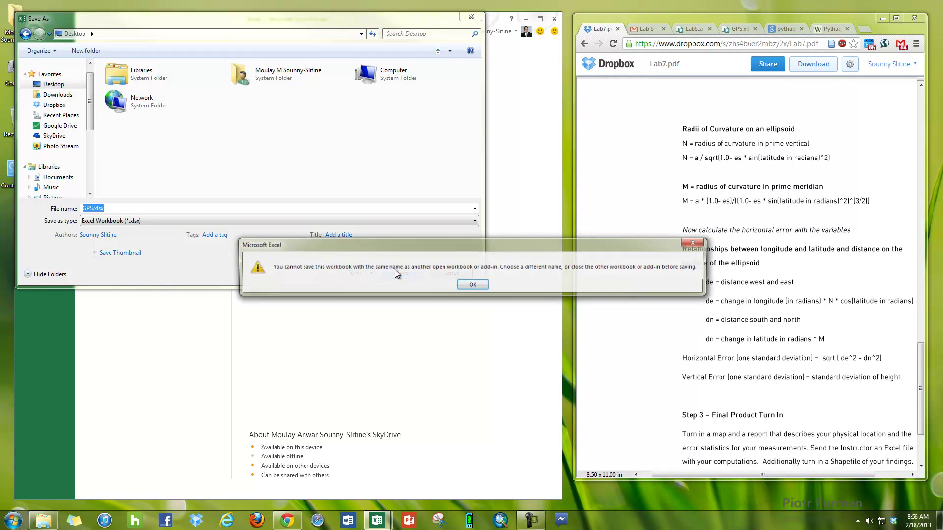
{"action": "left_click", "coordinate": [484, 286]}
{"action": "left_click", "coordinate": [466, 16]}
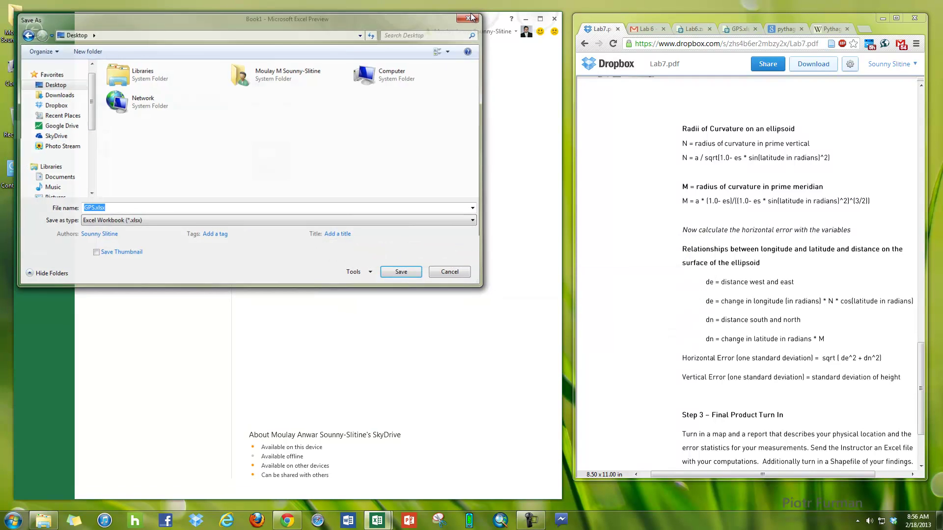
Save the workbook as GPS.xlsx in the Lab7 folder on the H: drive
{"action": "key", "text": "F12"}
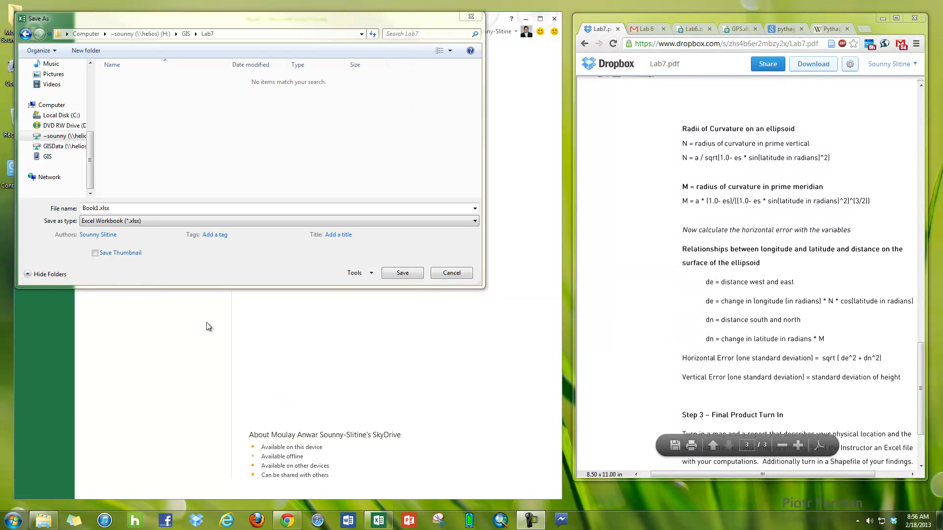
{"action": "left_click", "coordinate": [119, 221]}
{"action": "left_click", "coordinate": [118, 211]}
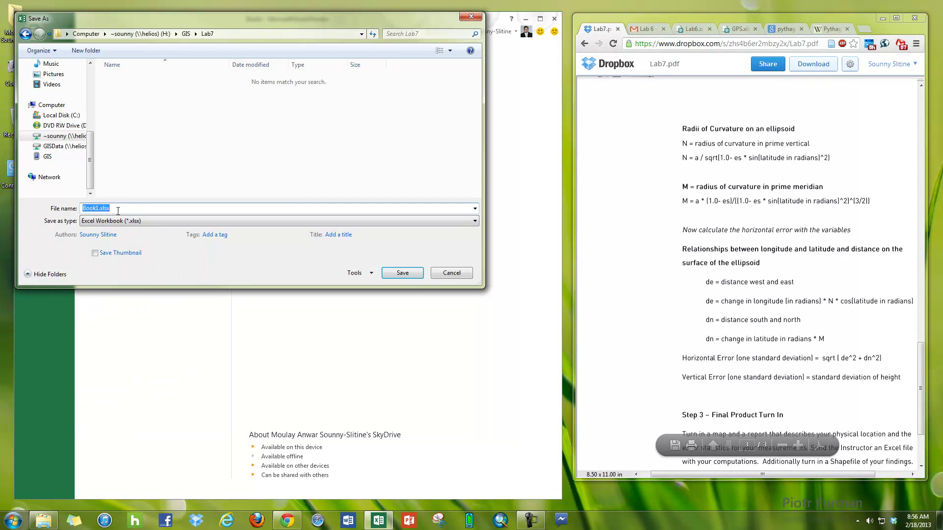
{"action": "type", "text": "G"}
{"action": "key", "text": "Return"}
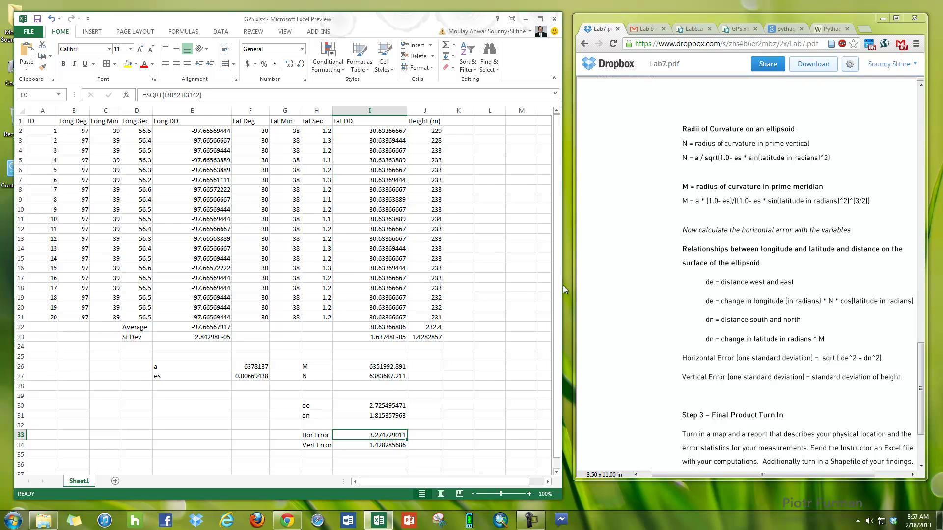
Review the error formulas and the Step 3 – Final Product Turn In requirements in Lab7.pdf
{"action": "triple_click", "coordinate": [730, 339]}
{"action": "scroll", "coordinate": [730, 340], "scroll_direction": "down", "scroll_amount": 1}
{"action": "scroll", "coordinate": [730, 339], "scroll_direction": "down", "scroll_amount": 1}
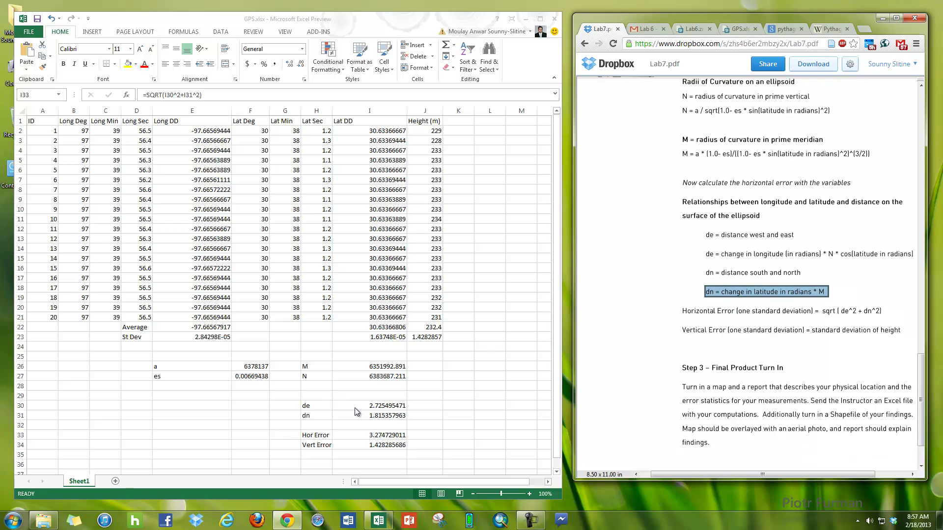
{"action": "scroll", "coordinate": [502, 378], "scroll_direction": "down", "scroll_amount": 1}
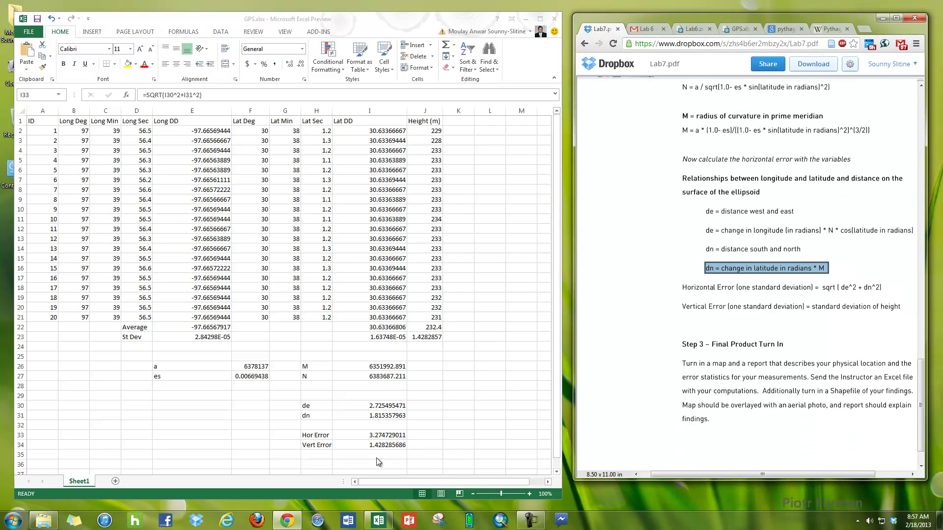
{"action": "left_click", "coordinate": [780, 328]}
{"action": "scroll", "coordinate": [780, 328], "scroll_direction": "down", "scroll_amount": 1}
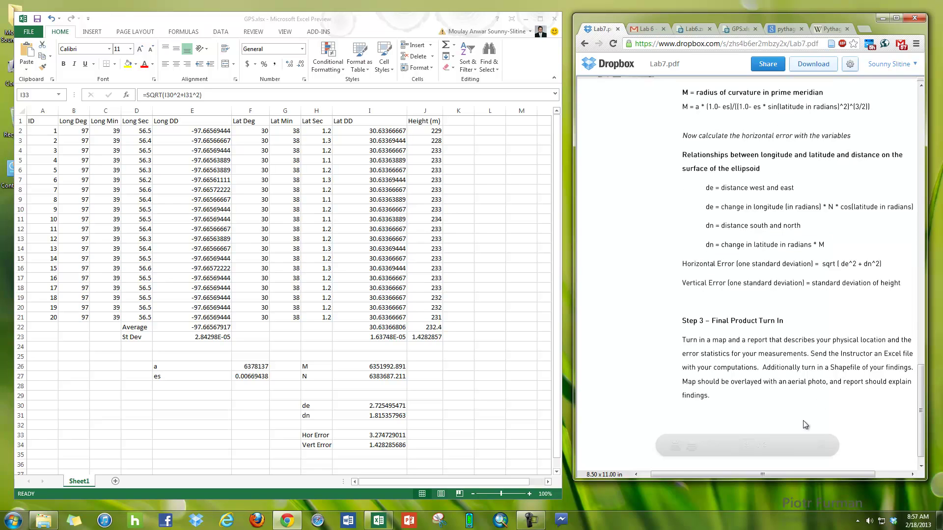
{"action": "left_click_drag", "start_coordinate": [763, 474], "coordinate": [796, 474]}
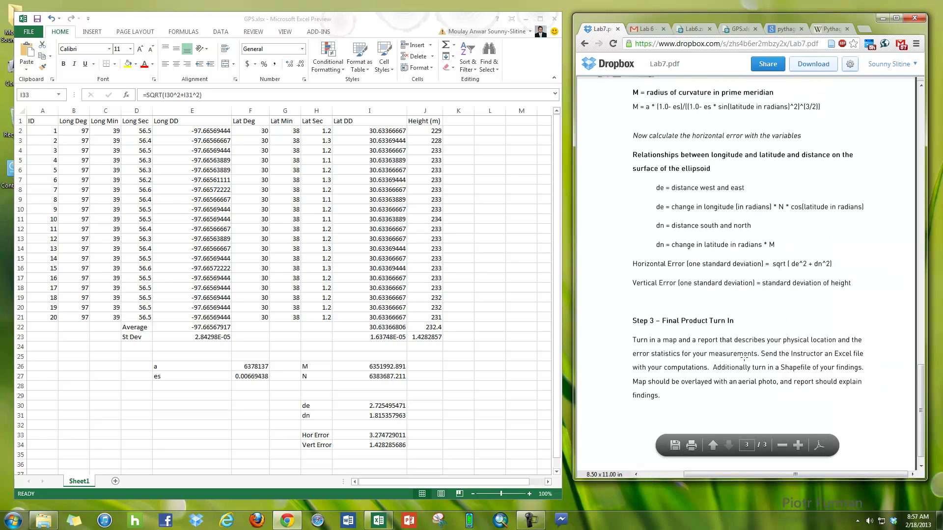
{"action": "scroll", "coordinate": [814, 360], "scroll_direction": "down", "scroll_amount": 1}
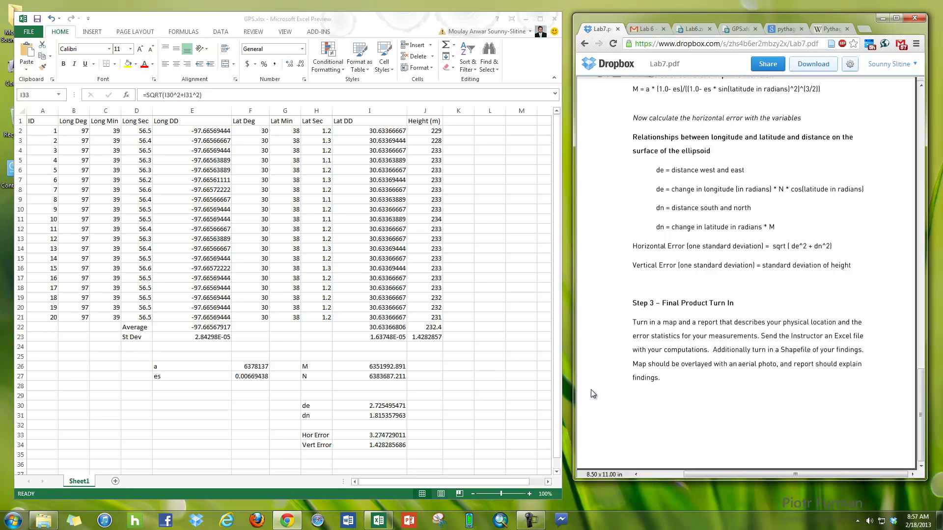
Add a new worksheet to the GPS workbook and rename it for ARCMAP
{"action": "left_click", "coordinate": [113, 483]}
{"action": "left_click", "coordinate": [116, 482]}
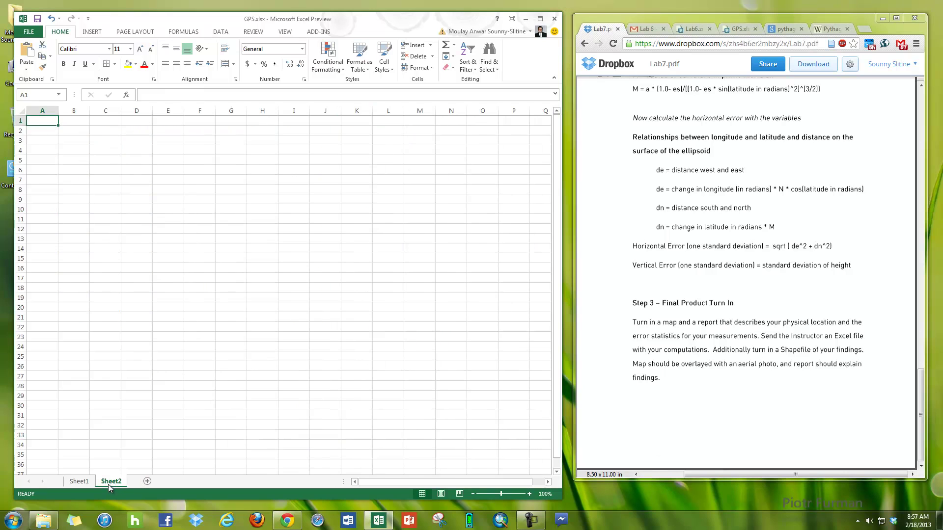
{"action": "right_click", "coordinate": [109, 484]}
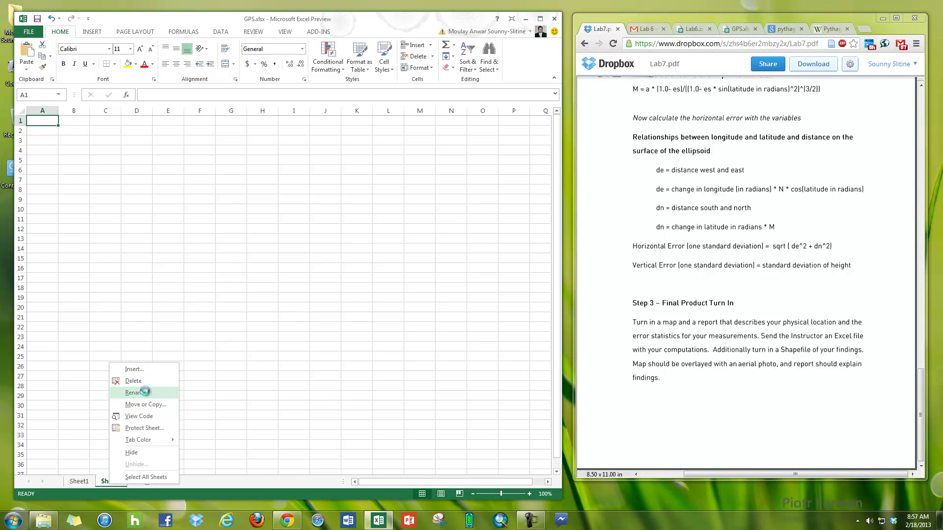
{"action": "left_click", "coordinate": [143, 392]}
{"action": "type", "text": "for"}
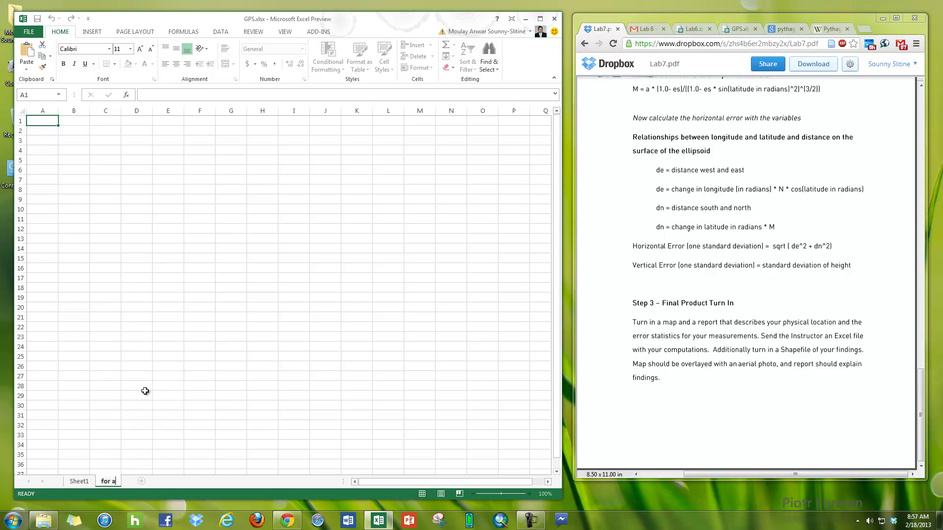
{"action": "type", "text": " ARCMAP"}
{"action": "left_click", "coordinate": [208, 484]}
Shorten the new worksheet's name to ARCMAP by removing the word "for"
{"action": "right_click", "coordinate": [112, 486]}
{"action": "left_click", "coordinate": [140, 395]}
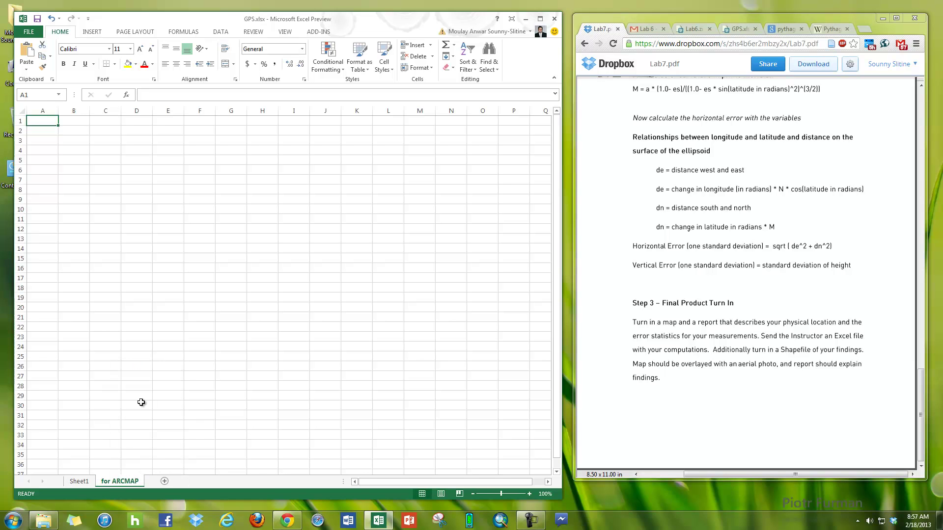
{"action": "left_click", "coordinate": [114, 479]}
{"action": "key", "text": "BackSpace"}
{"action": "key", "text": "BackSpace"}
{"action": "key", "text": "BackSpace"}
{"action": "key", "text": "BackSpace"}
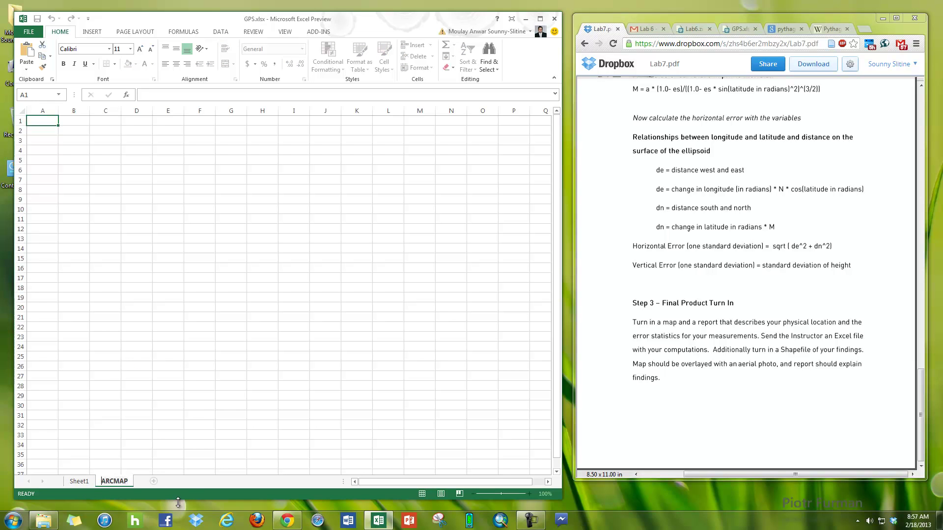
Rename the worksheet Sheet1, which holds the GPS readings and error calculations, as Excel
{"action": "right_click", "coordinate": [79, 482]}
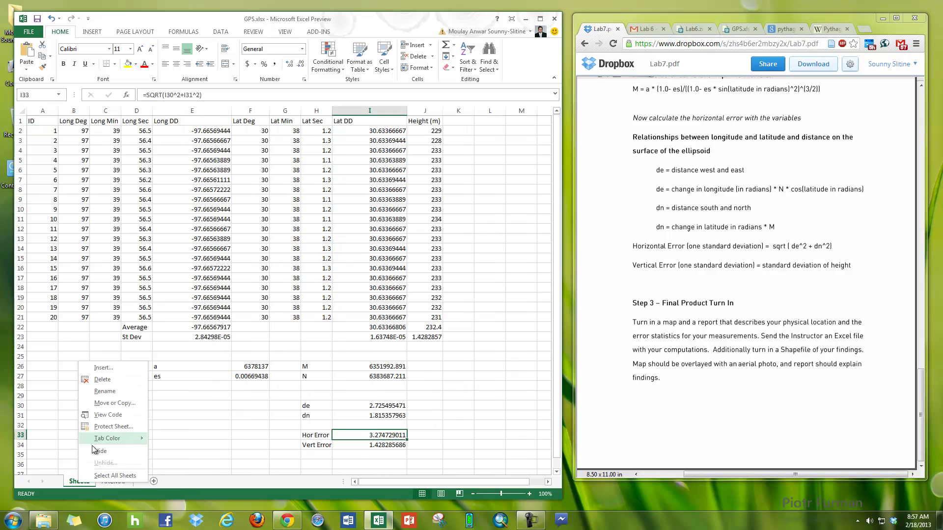
{"action": "left_click", "coordinate": [134, 395]}
{"action": "type", "text": "Excel"}
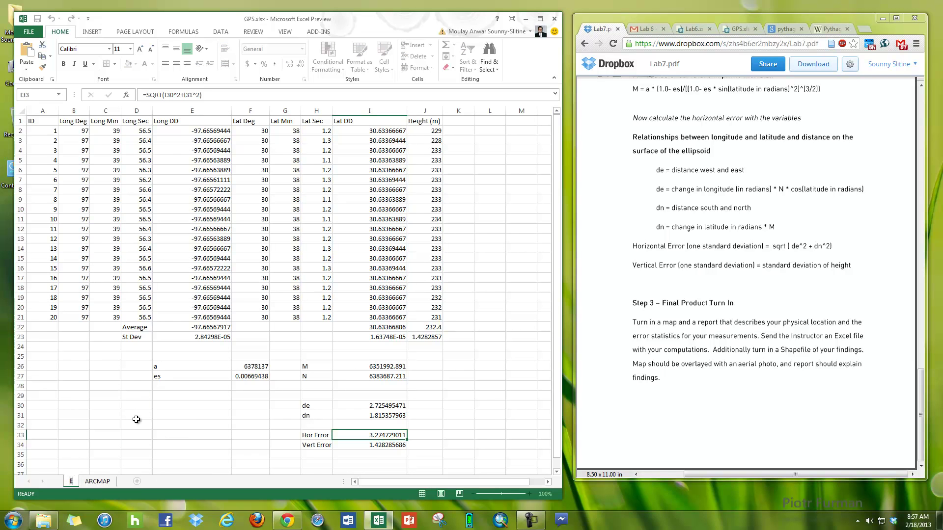
{"action": "left_click", "coordinate": [136, 420]}
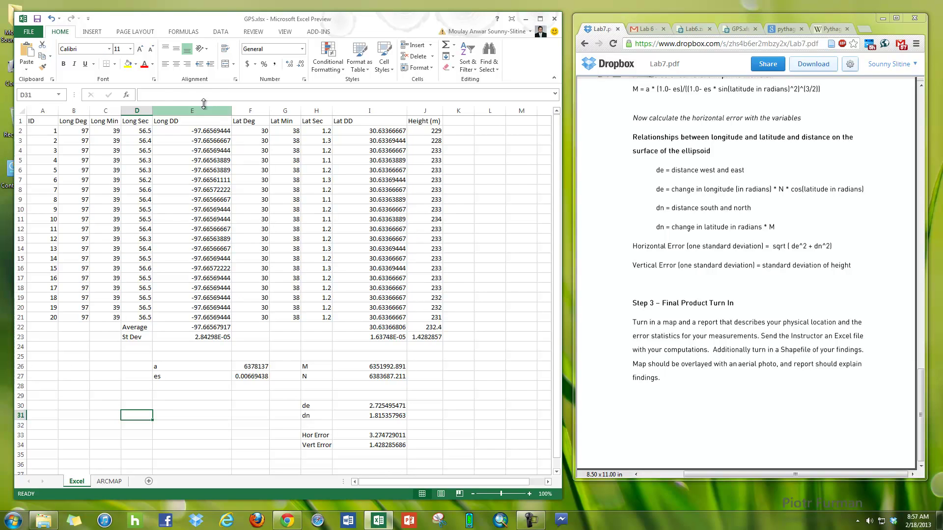
Copy the GPS readings table with its headers, cells A1:J21, leaving out the average and standard deviation rows
{"action": "left_click_drag", "start_coordinate": [181, 122], "coordinate": [241, 294]}
{"action": "left_click", "coordinate": [38, 120]}
{"action": "left_click_drag", "start_coordinate": [38, 120], "coordinate": [423, 317]}
{"action": "right_click", "coordinate": [383, 265]}
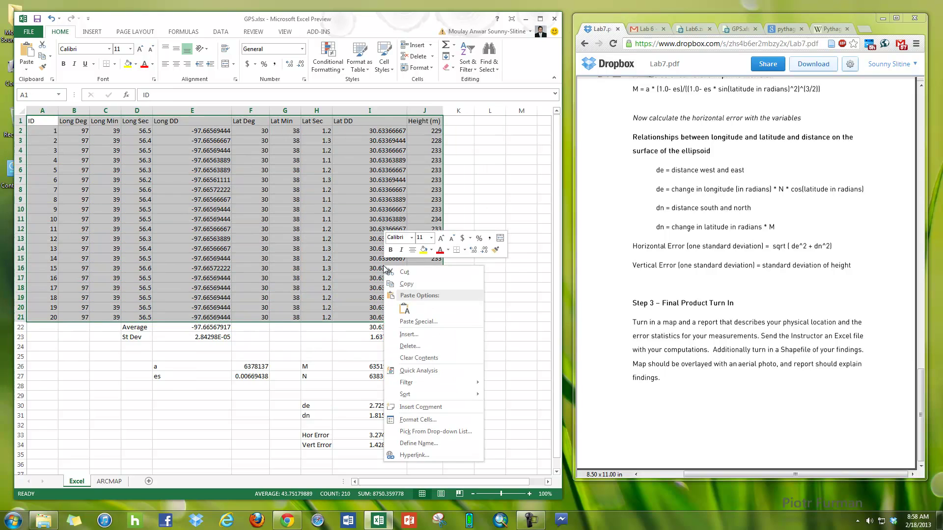
{"action": "left_click", "coordinate": [434, 284]}
Switch to the ARCMAP worksheet
{"action": "left_click", "coordinate": [108, 482]}
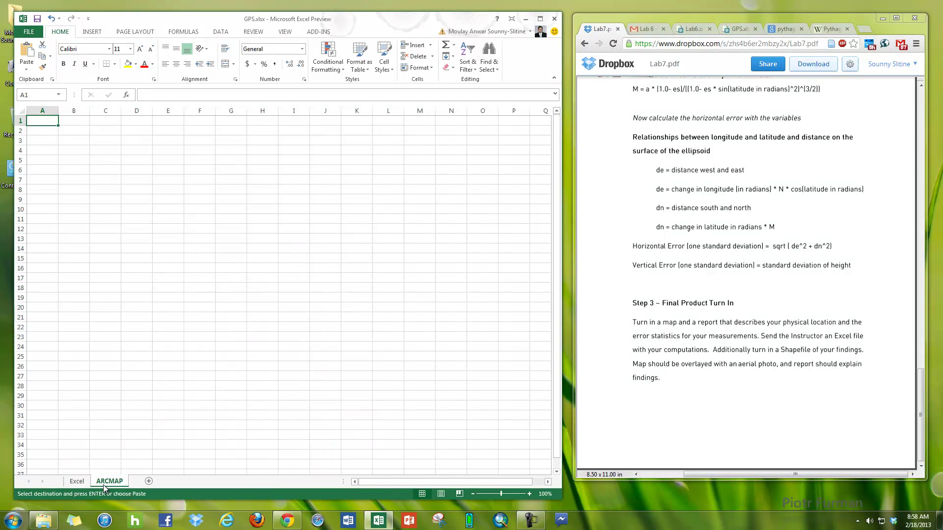
{"action": "right_click", "coordinate": [40, 120]}
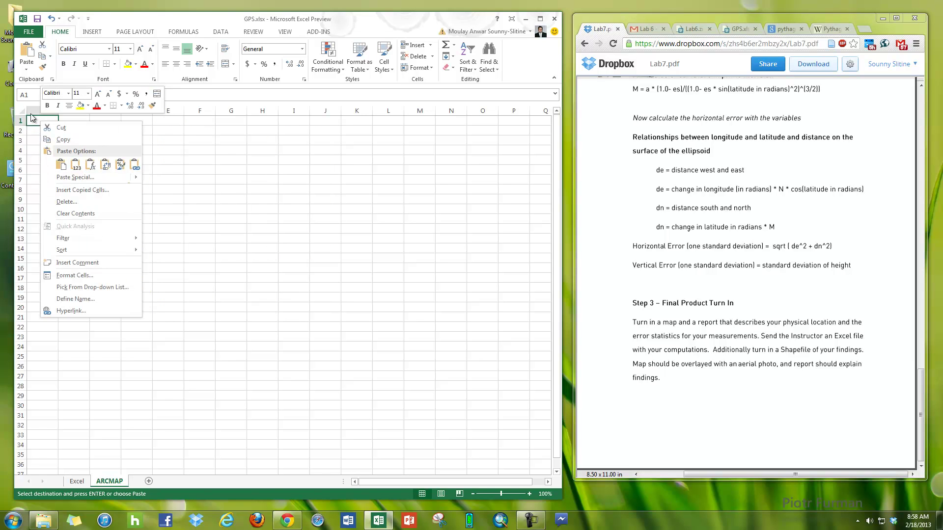
{"action": "left_click", "coordinate": [31, 65]}
{"action": "left_click", "coordinate": [28, 66]}
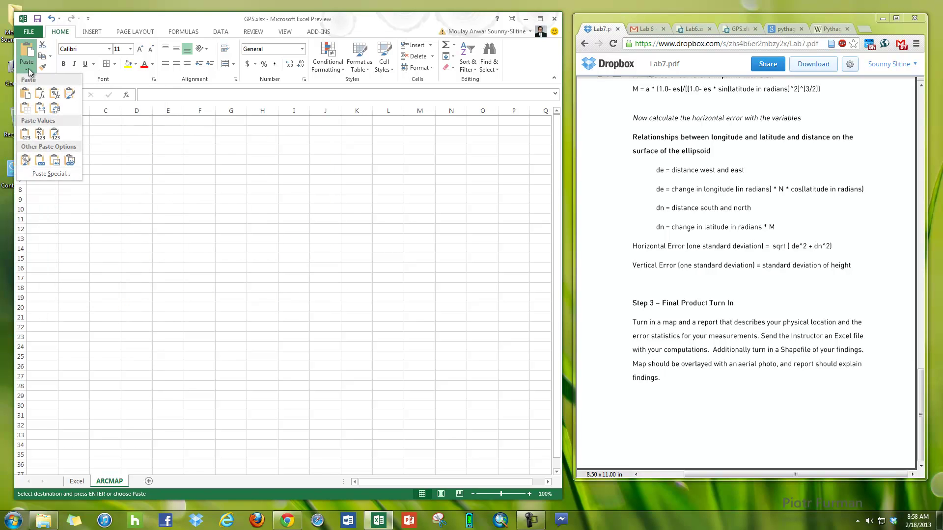
{"action": "left_click", "coordinate": [51, 175]}
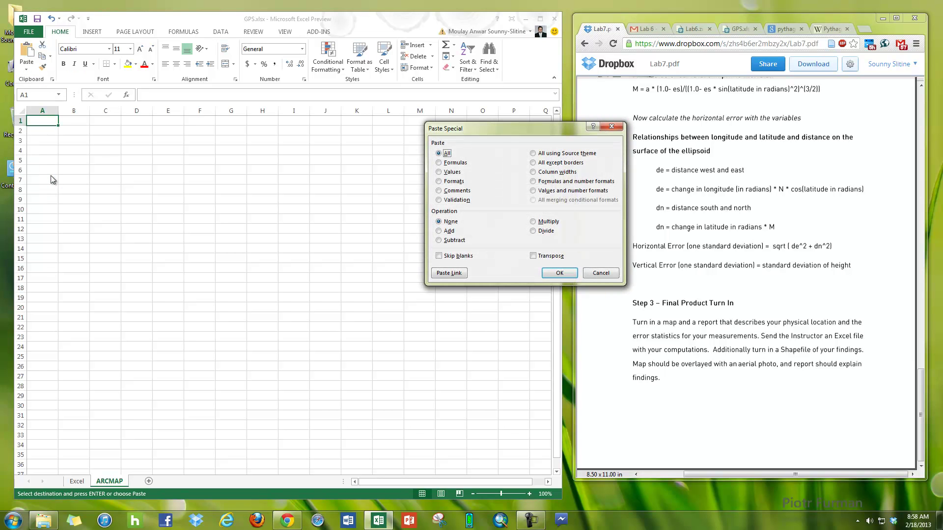
{"action": "left_click", "coordinate": [453, 173]}
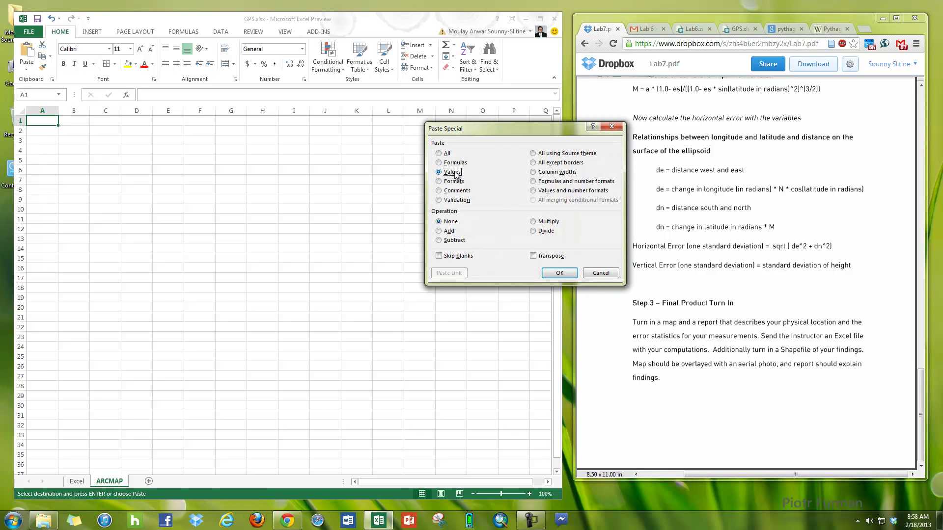
{"action": "left_click", "coordinate": [601, 273]}
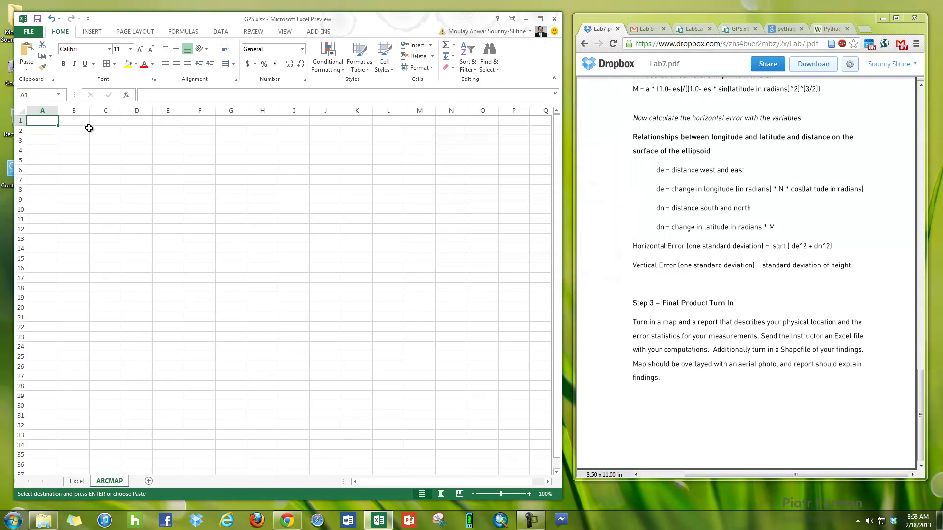
Paste the copied GPS readings as values only at cell A1 and check that the first Long DD entry holds no formula
{"action": "right_click", "coordinate": [50, 122]}
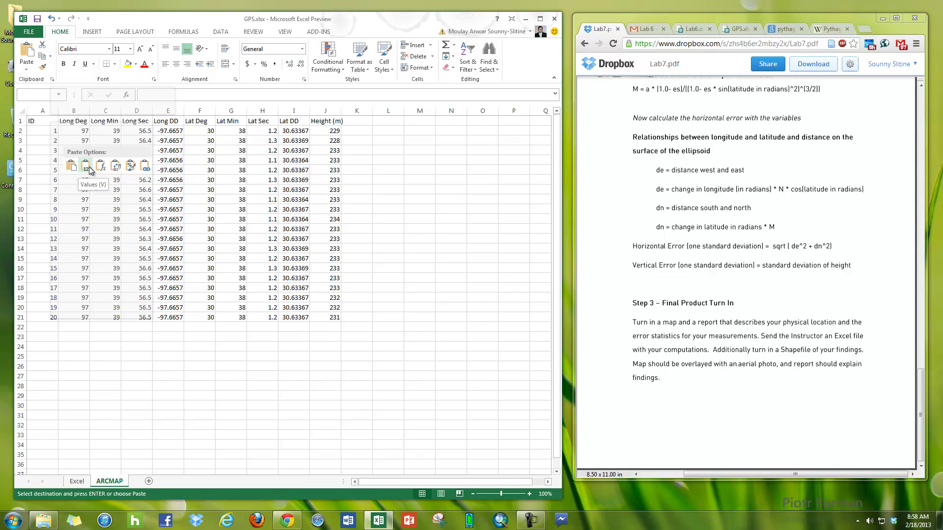
{"action": "left_click", "coordinate": [90, 169]}
{"action": "left_click", "coordinate": [96, 164]}
{"action": "left_click", "coordinate": [219, 141]}
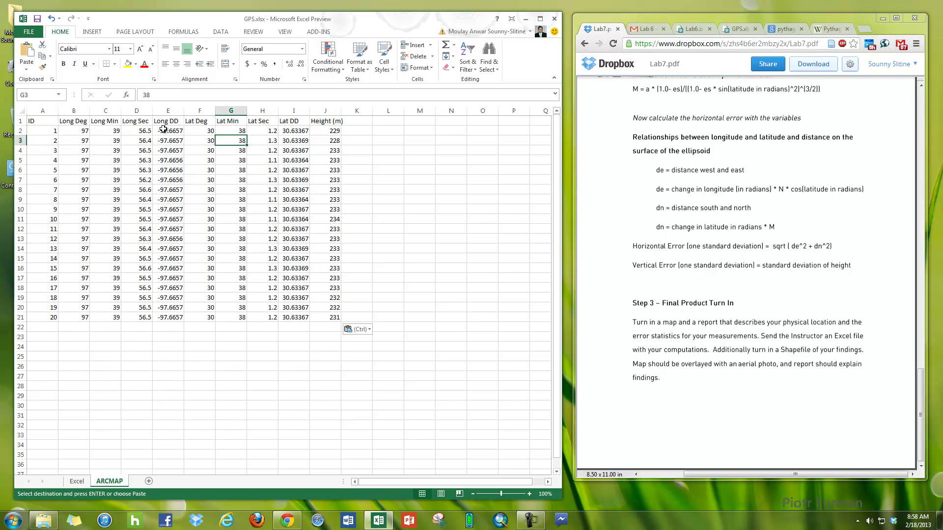
{"action": "left_click", "coordinate": [167, 130]}
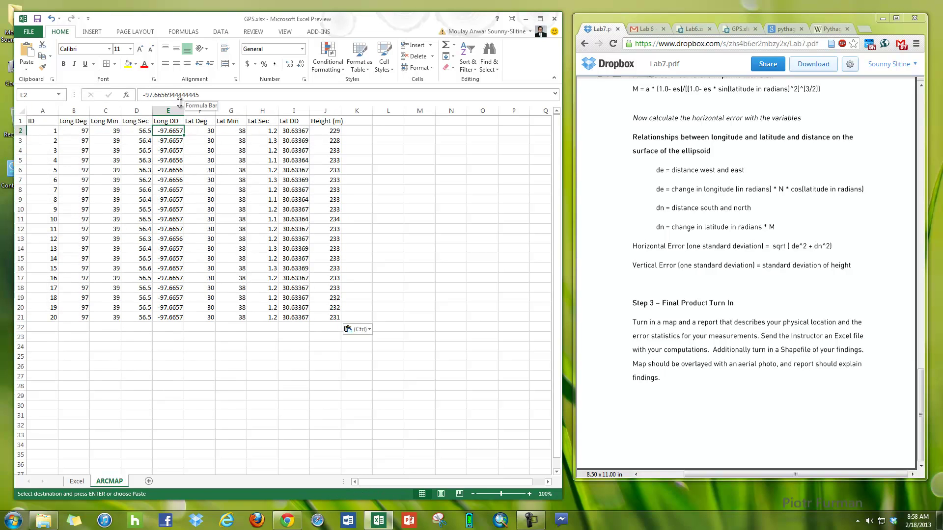
{"action": "left_click", "coordinate": [388, 327]}
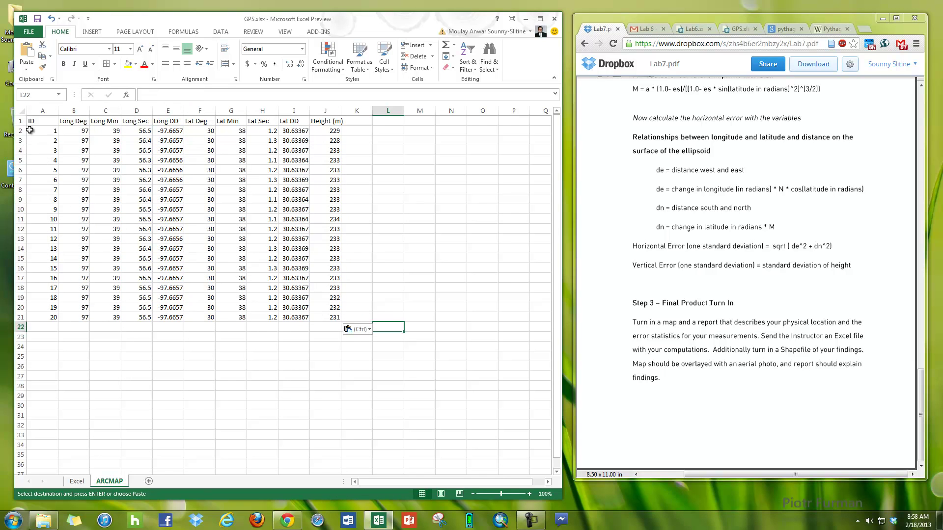
Rename the longitude degree and minute headers in B1 and C1 as LongD and LongM, without spaces
{"action": "left_click", "coordinate": [163, 130]}
{"action": "key", "text": "ctrl+c"}
{"action": "left_click", "coordinate": [100, 120]}
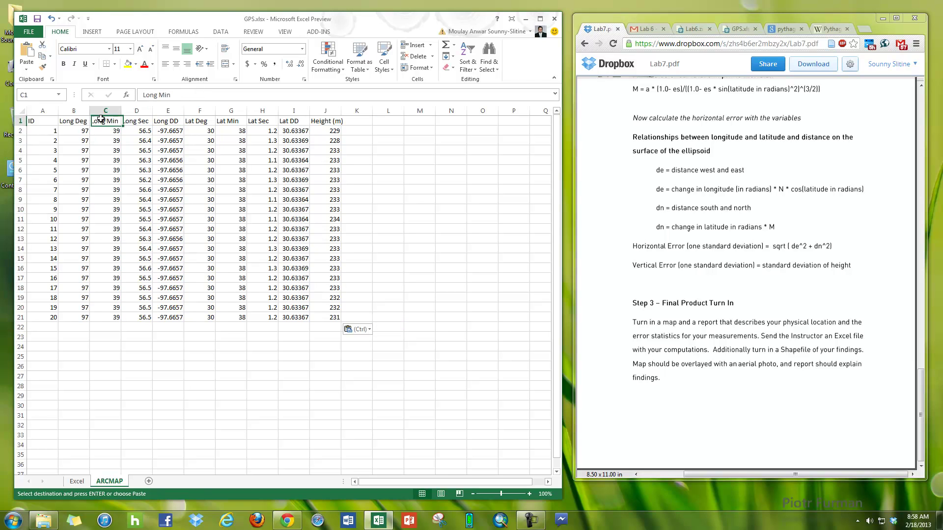
{"action": "left_click", "coordinate": [55, 121]}
{"action": "left_click", "coordinate": [74, 121]}
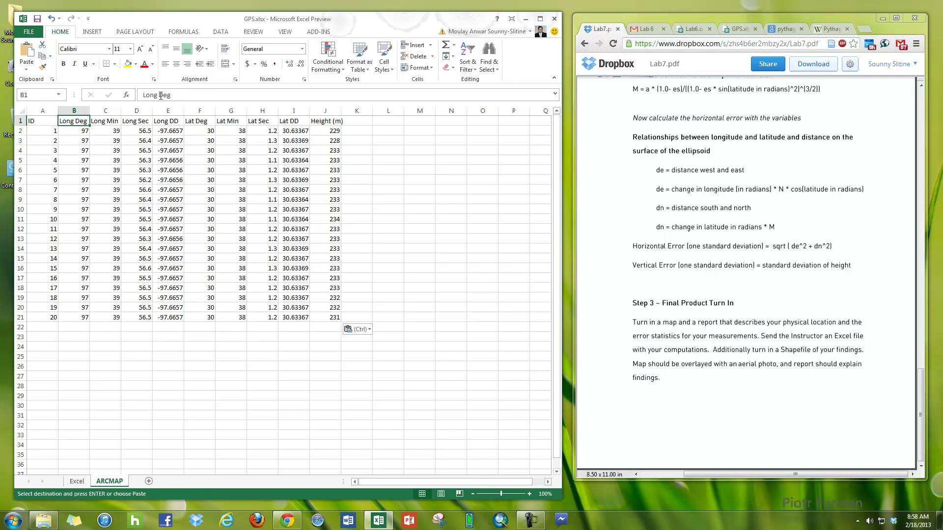
{"action": "left_click", "coordinate": [158, 96]}
{"action": "double_click", "coordinate": [158, 95]}
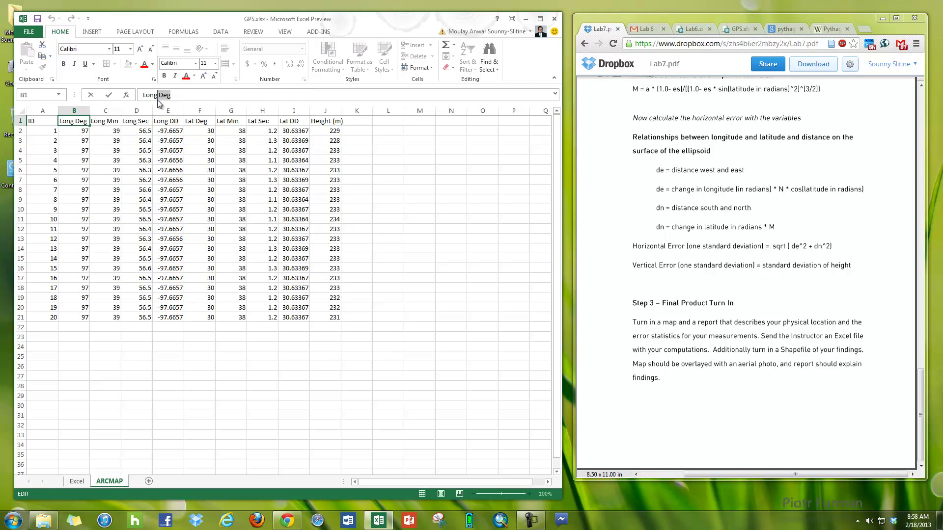
{"action": "type", "text": "D"}
{"action": "left_click", "coordinate": [115, 122]}
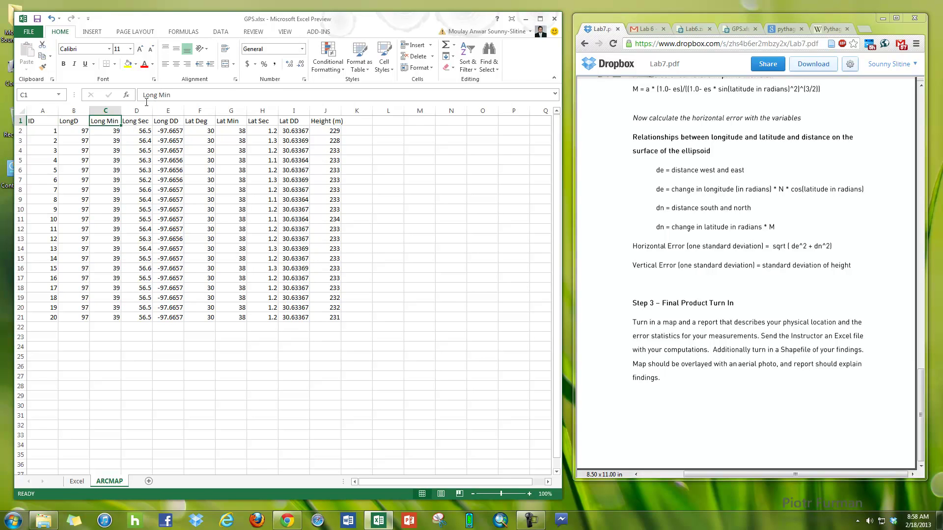
{"action": "type", "text": "M"}
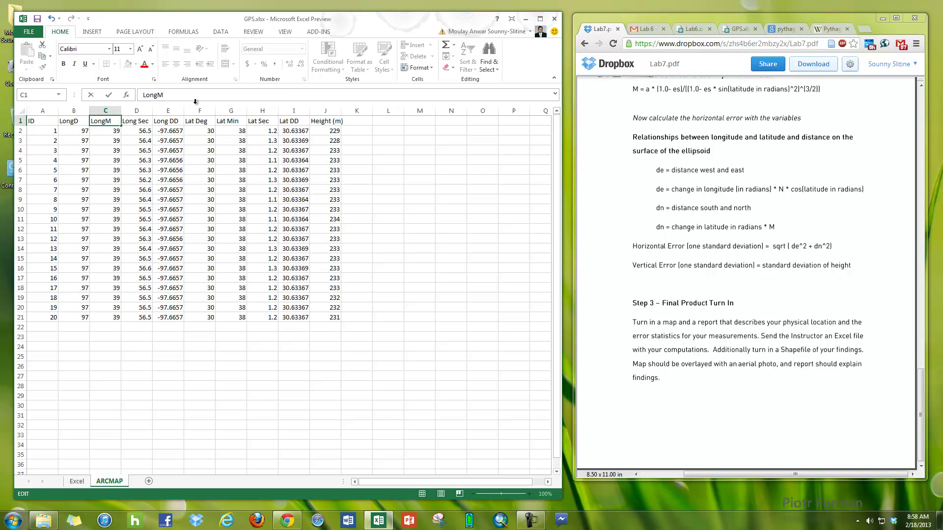
Rename the longitude seconds and decimal-degree headers in D1 and E1 as LongS and LongDD
{"action": "left_click", "coordinate": [146, 123]}
{"action": "left_click_drag", "start_coordinate": [155, 96], "coordinate": [170, 96]}
{"action": "type", "text": "S"}
{"action": "left_click", "coordinate": [174, 121]}
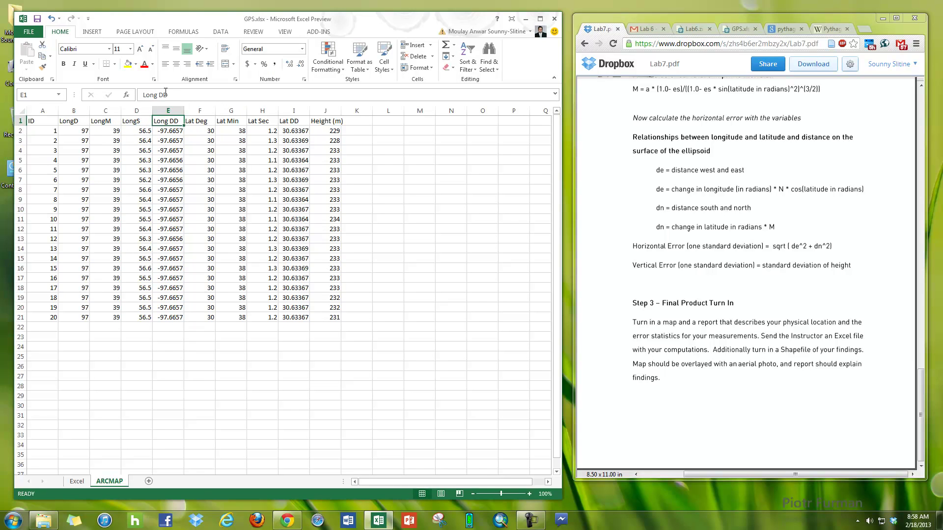
{"action": "left_click", "coordinate": [160, 95]}
{"action": "key", "text": "BackSpace"}
Rename the latitude degree, minute and second headers in F1:H1 as LatD, LatM and LatS
{"action": "left_click", "coordinate": [199, 121]}
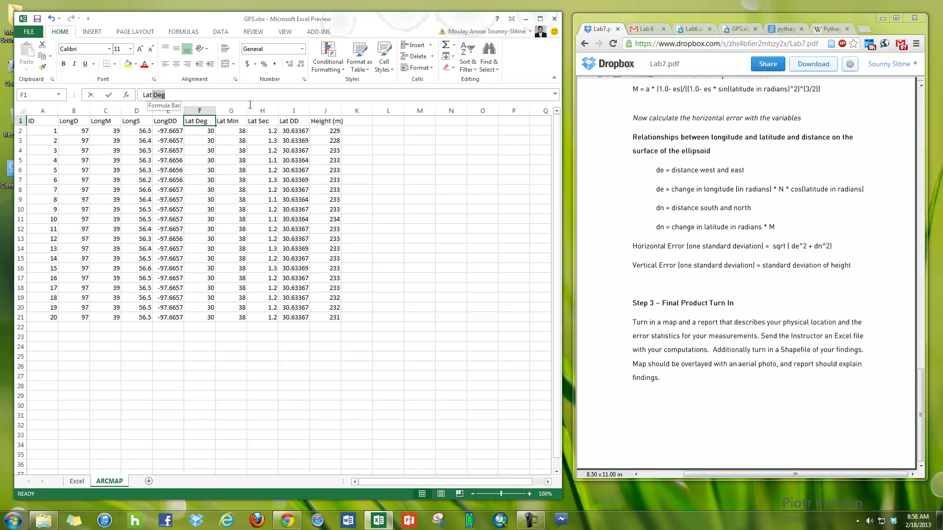
{"action": "type", "text": "D"}
{"action": "left_click", "coordinate": [235, 123]}
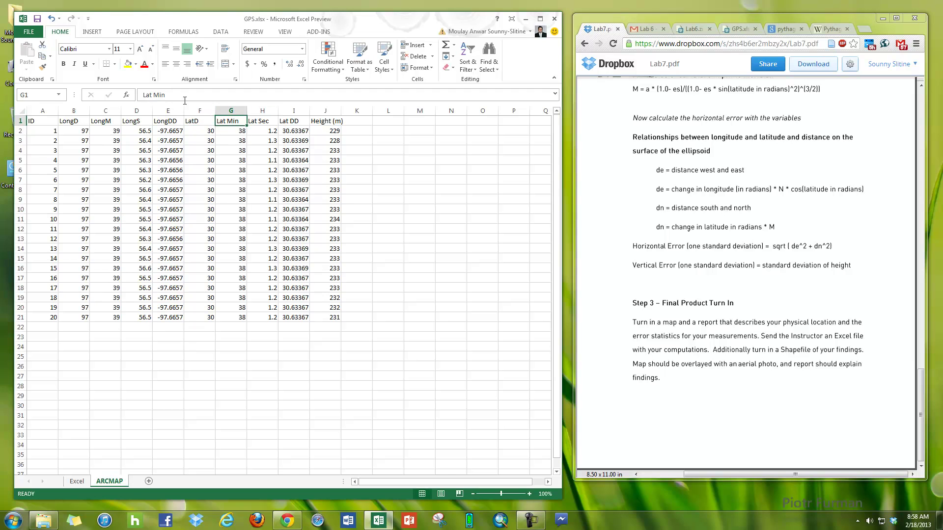
{"action": "left_click", "coordinate": [241, 97]}
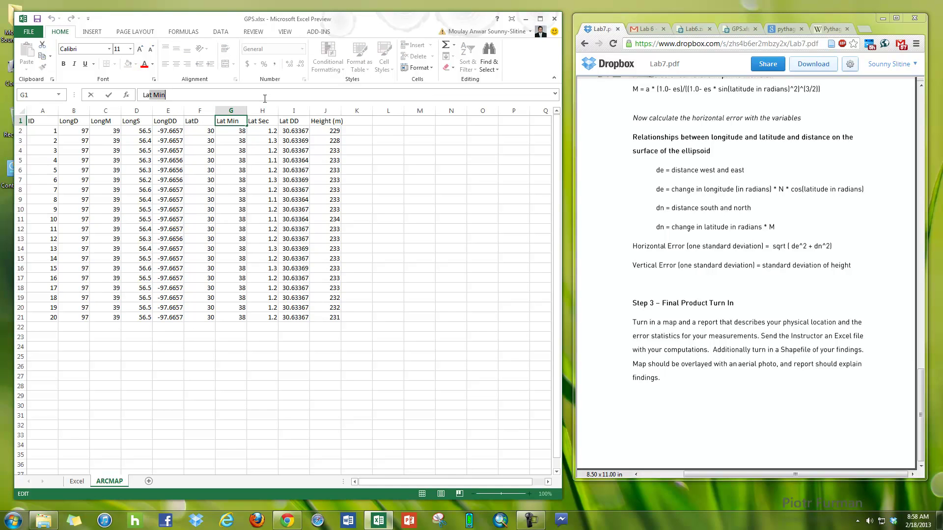
{"action": "key", "text": "BackSpace"}
{"action": "key", "text": "Tab"}
{"action": "key", "text": "BackSpace"}
{"action": "type", "text": "S"}
{"action": "key", "text": "Tab"}
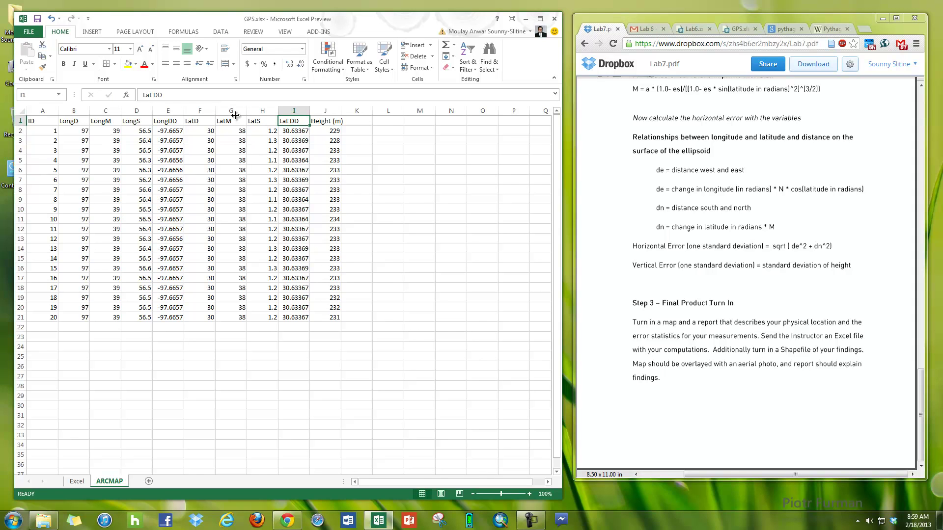
Rename the header in I1 as LatDD and shorten the one in J1 to Height by removing the unit
{"action": "left_click_drag", "start_coordinate": [153, 96], "coordinate": [160, 96]}
{"action": "key", "text": "BackSpace"}
{"action": "key", "text": "Tab"}
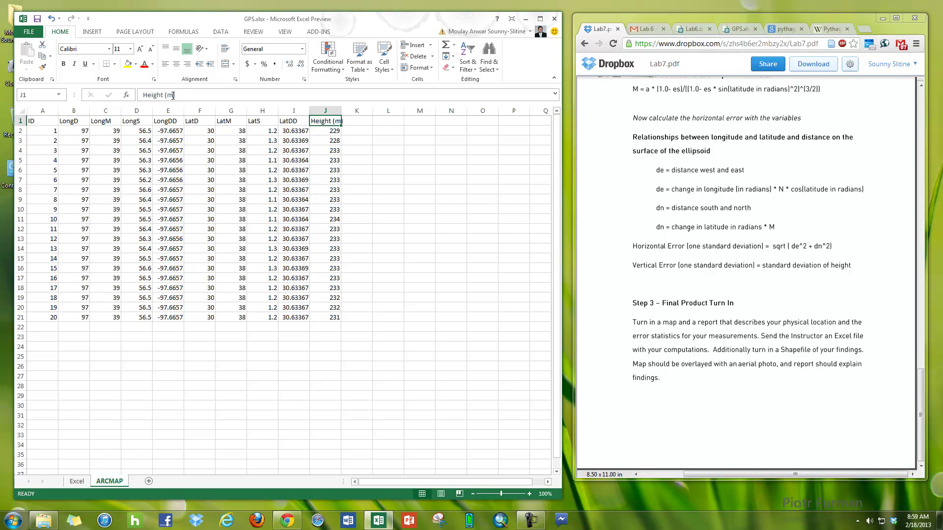
{"action": "left_click", "coordinate": [172, 95]}
{"action": "key", "text": "BackSpace"}
{"action": "key", "text": "BackSpace"}
{"action": "key", "text": "BackSpace"}
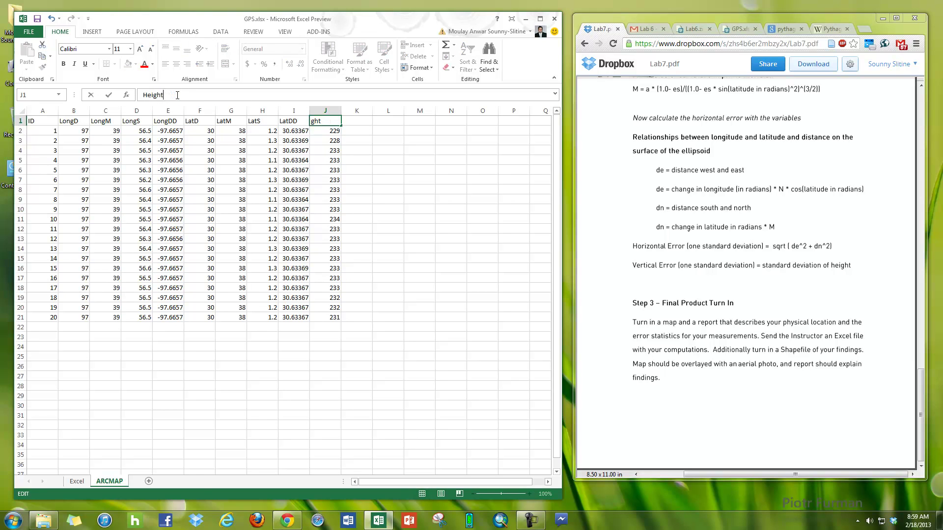
{"action": "left_click", "coordinate": [325, 200]}
{"action": "left_click", "coordinate": [324, 219]}
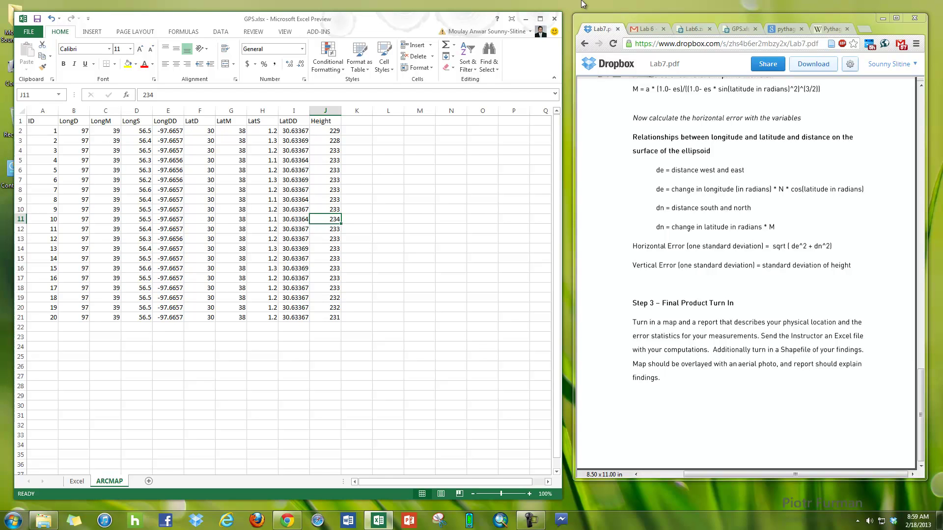
Close the GPS workbook and start ArcMap with a blank map, dismissing the Getting Started dialog
{"action": "left_click", "coordinate": [553, 20]}
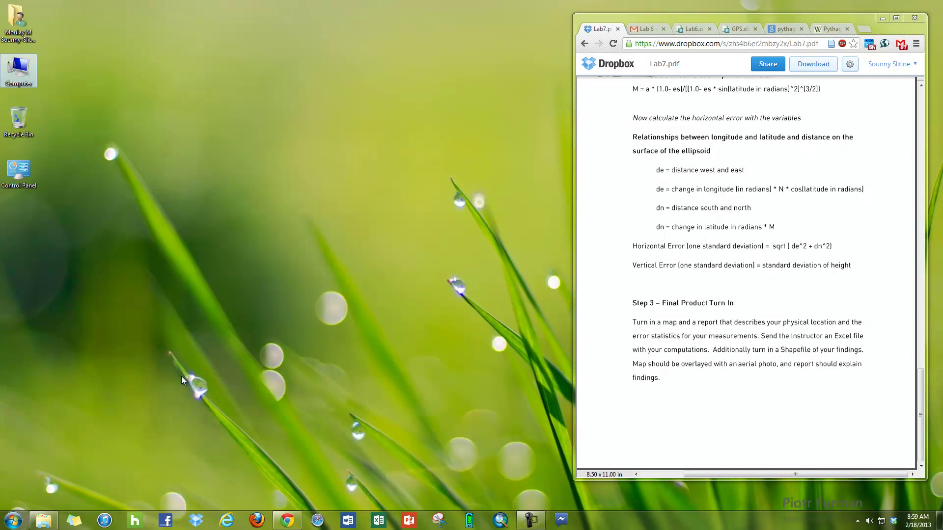
{"action": "left_click", "coordinate": [500, 521]}
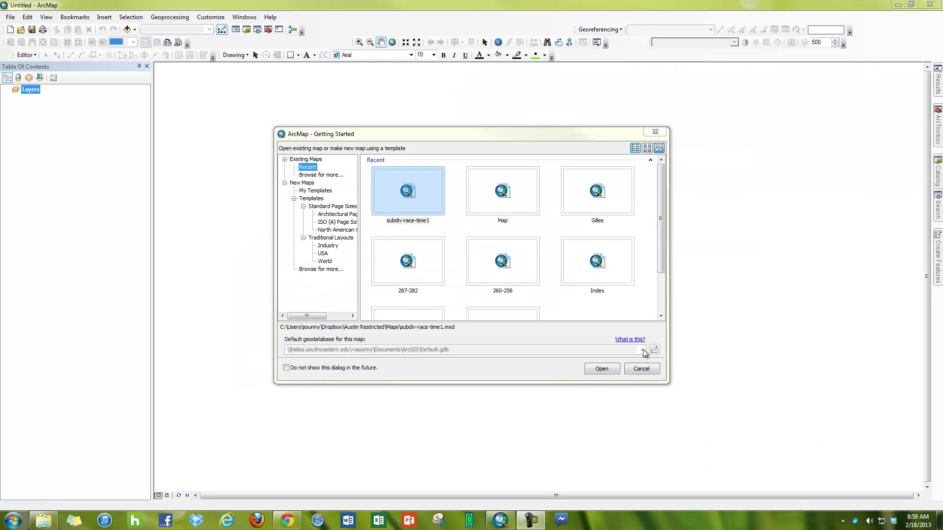
{"action": "left_click", "coordinate": [651, 372]}
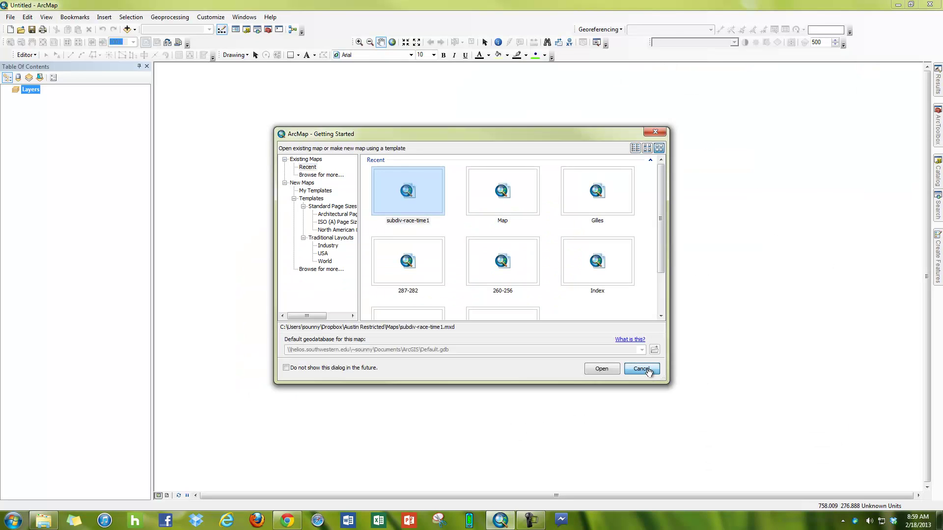
Save the blank map document as GPS in the Lab7 folder inside GIS on the H: drive
{"action": "left_click", "coordinate": [33, 29]}
{"action": "left_click", "coordinate": [507, 175]}
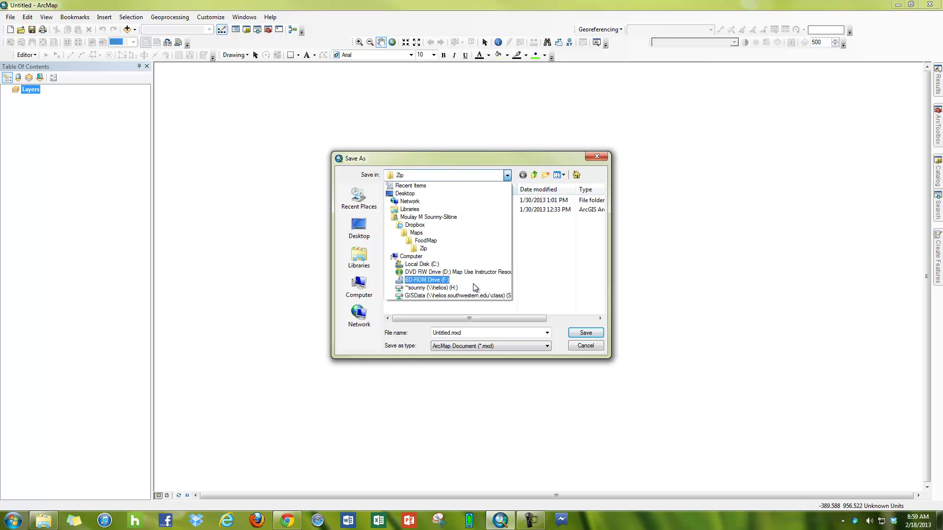
{"action": "left_click", "coordinate": [442, 288]}
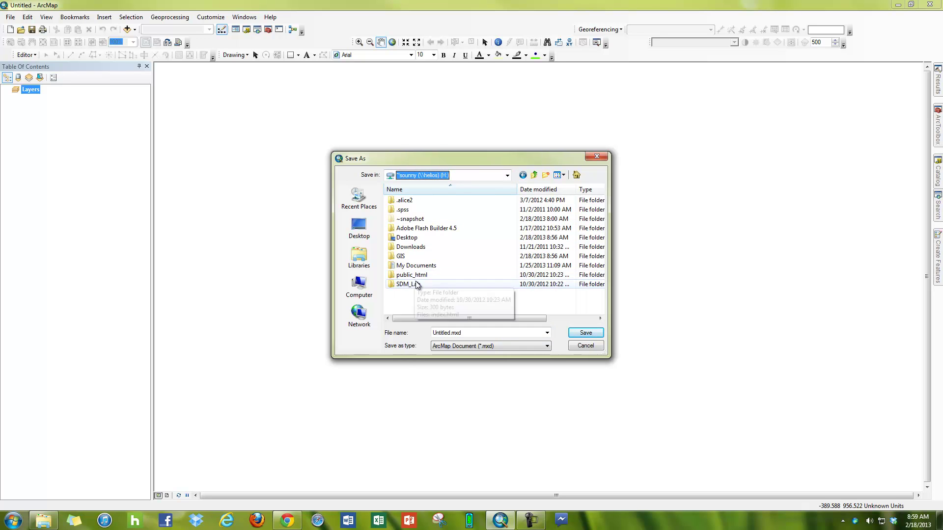
{"action": "double_click", "coordinate": [407, 255]}
{"action": "double_click", "coordinate": [405, 239]}
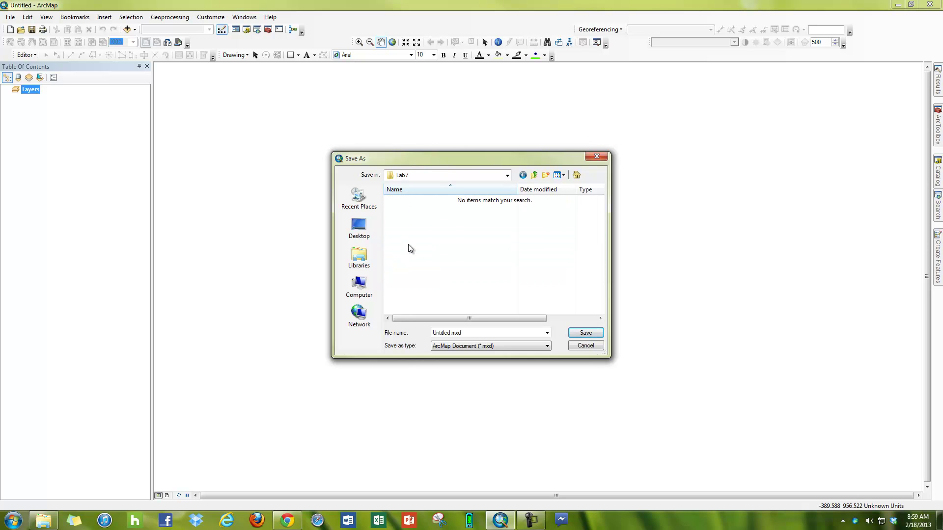
{"action": "left_click", "coordinate": [536, 332]}
{"action": "type", "text": "GPS"}
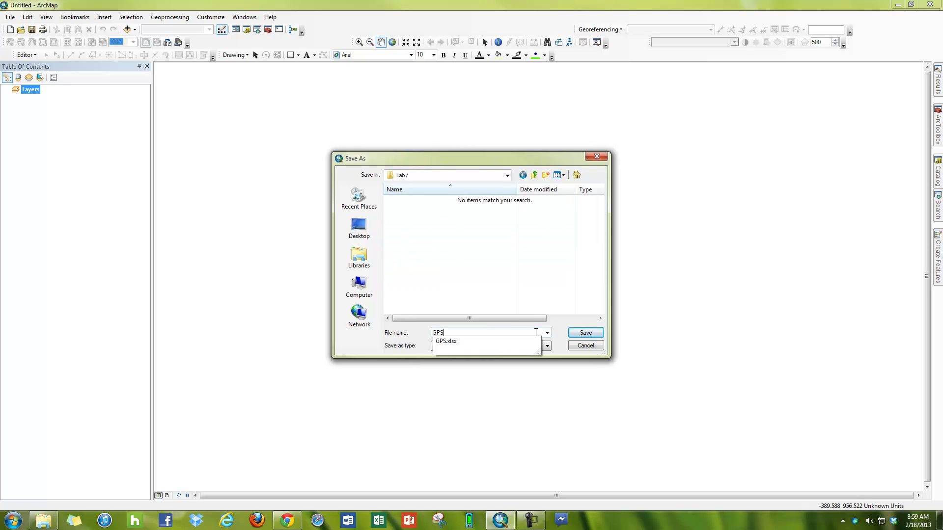
{"action": "key", "text": "Return"}
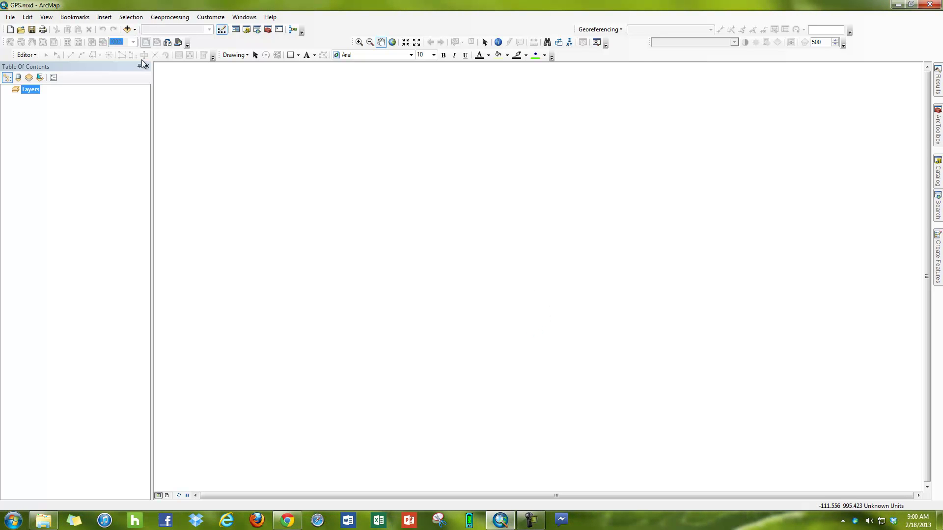
Add the Imagery with Labels basemap to the map
{"action": "left_click", "coordinate": [135, 29]}
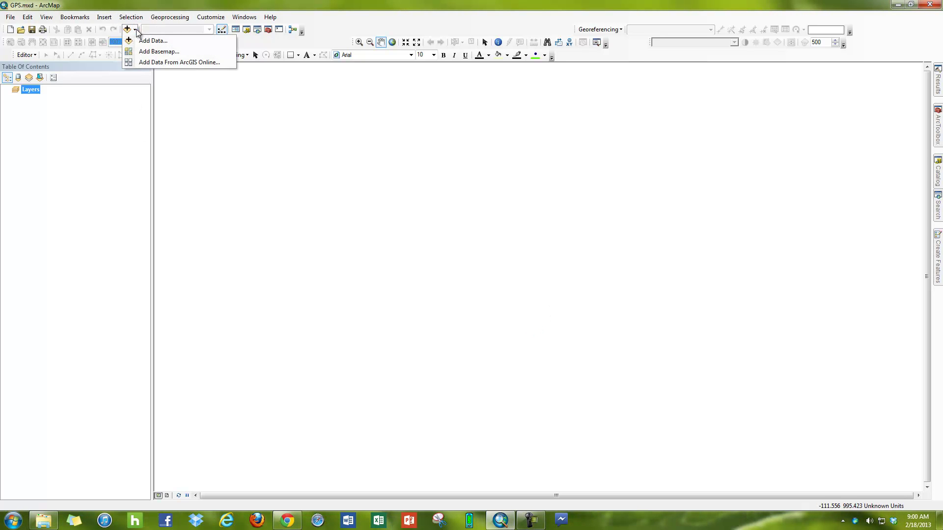
{"action": "left_click", "coordinate": [158, 52]}
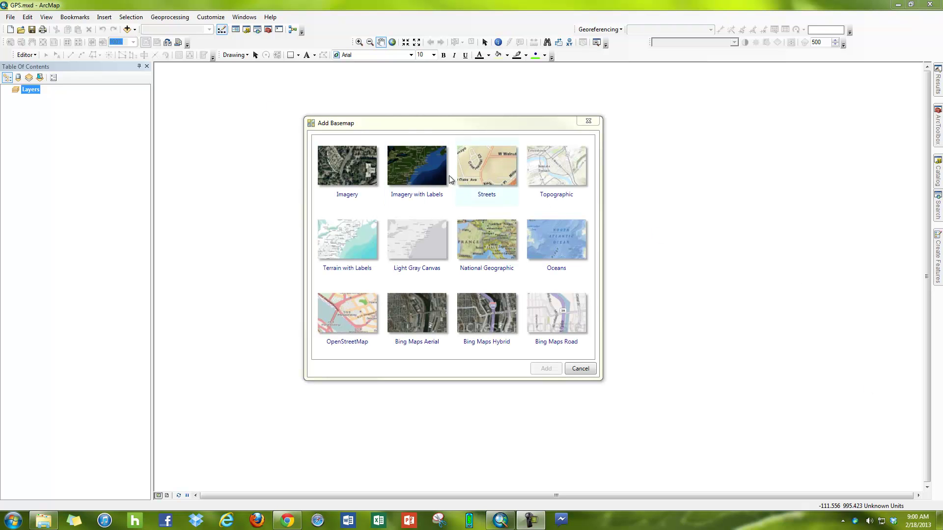
{"action": "left_click", "coordinate": [446, 177]}
{"action": "left_click", "coordinate": [546, 369]}
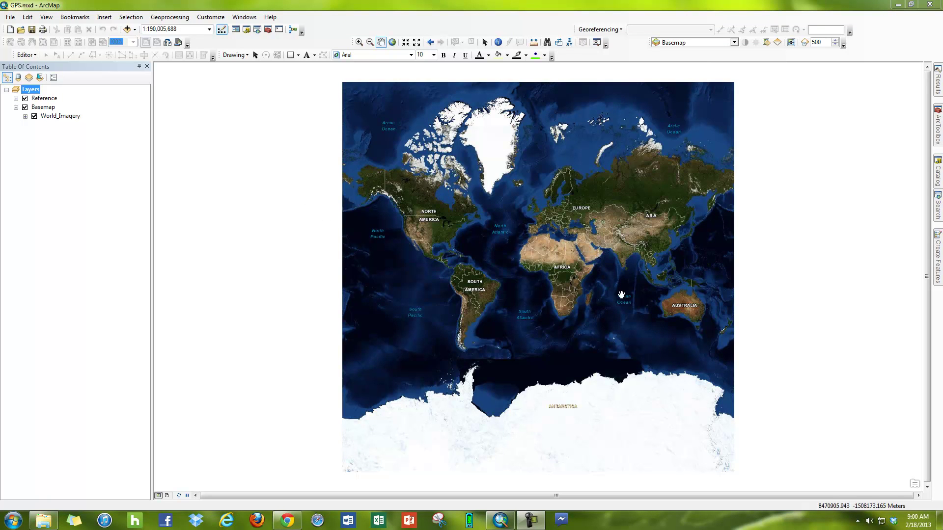
Start adding data to the map and connect to the H: drive as a new folder connection
{"action": "left_click", "coordinate": [135, 30]}
{"action": "left_click", "coordinate": [136, 31]}
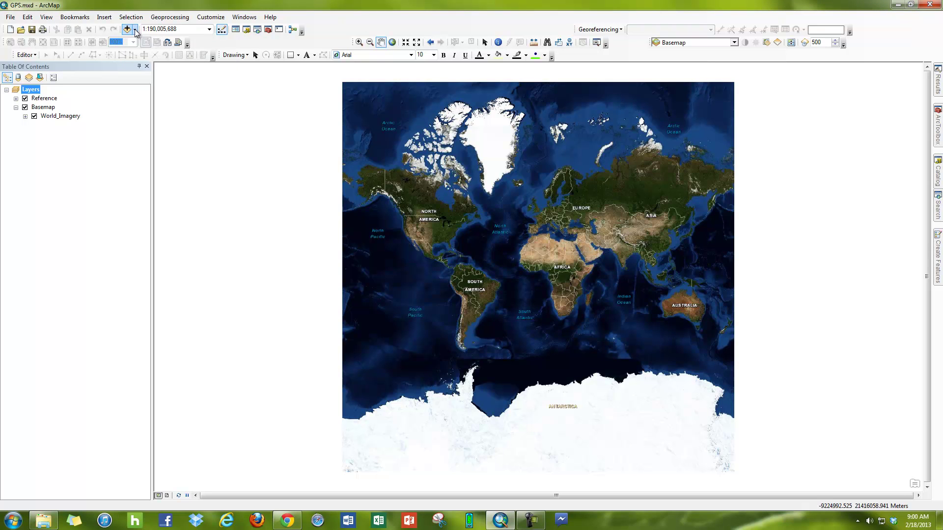
{"action": "left_click", "coordinate": [136, 30]}
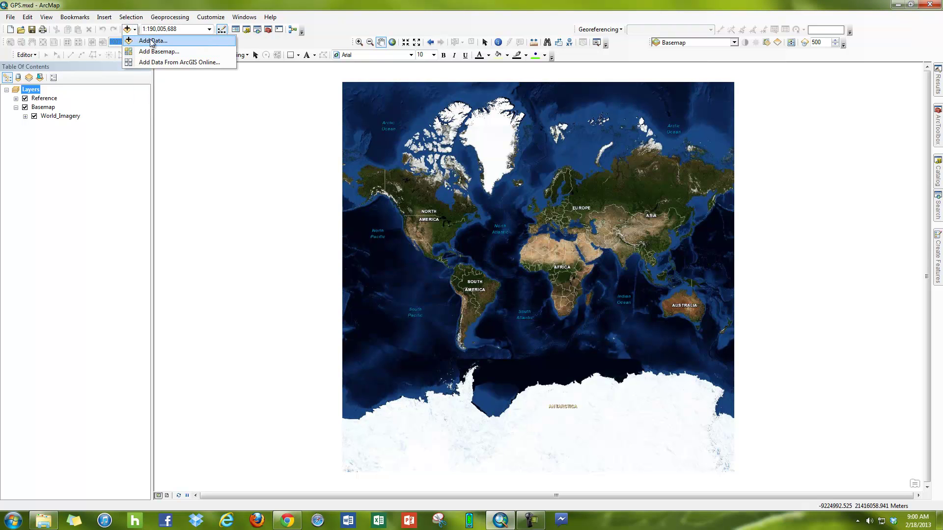
{"action": "left_click", "coordinate": [152, 42]}
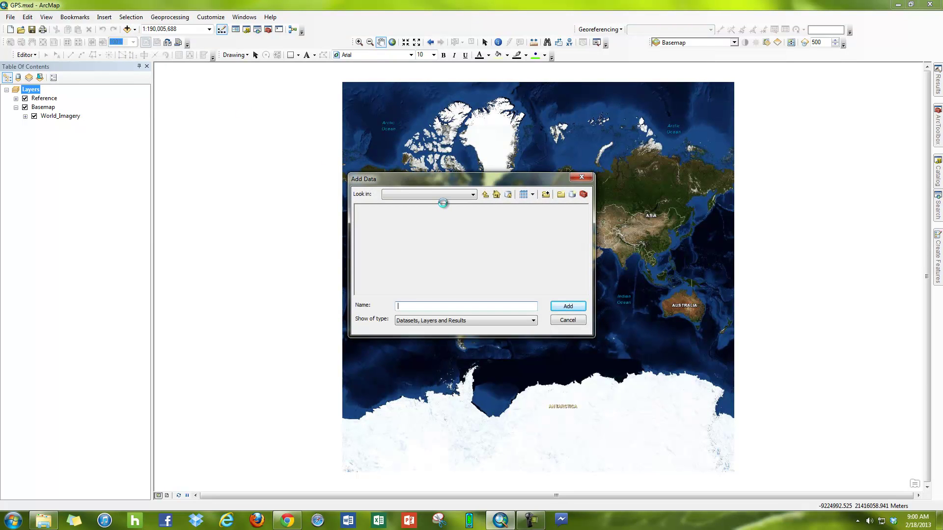
{"action": "left_click", "coordinate": [474, 195]}
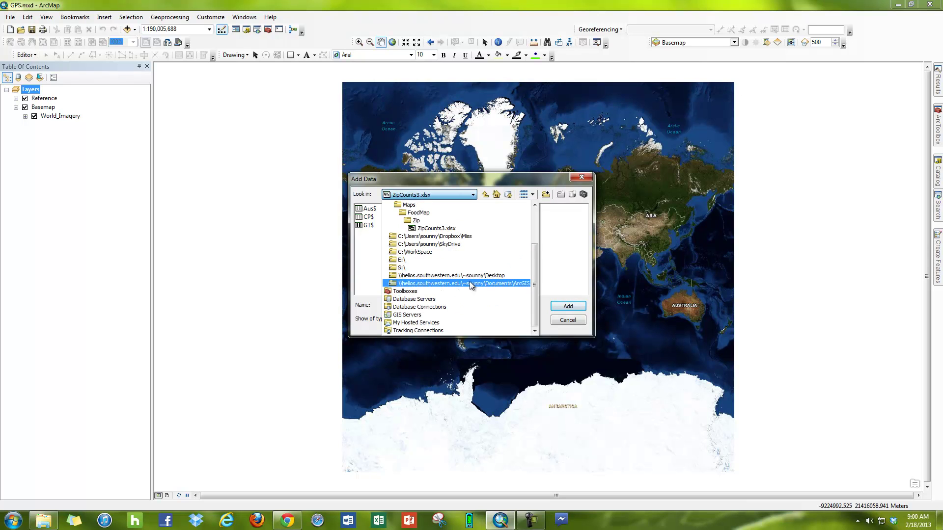
{"action": "scroll", "coordinate": [470, 282], "scroll_direction": "up", "scroll_amount": 3}
{"action": "scroll", "coordinate": [473, 272], "scroll_direction": "down", "scroll_amount": 3}
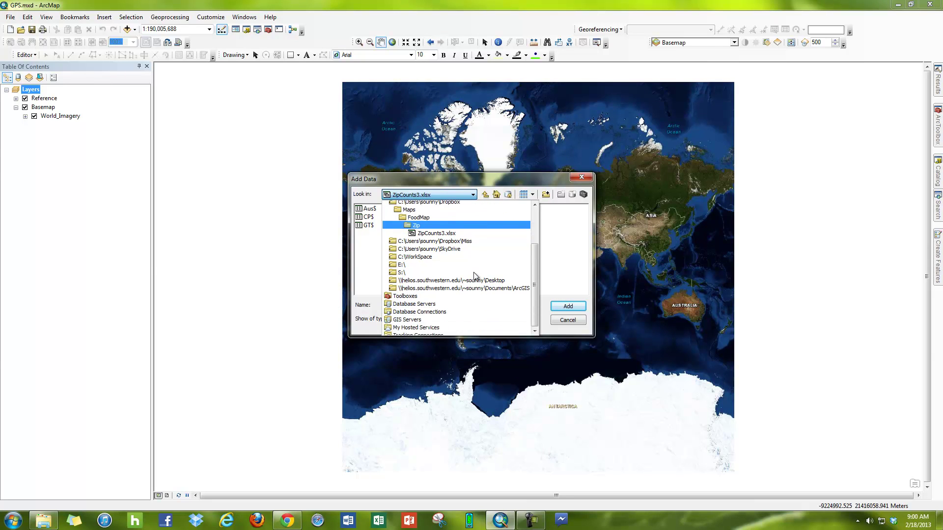
{"action": "scroll", "coordinate": [492, 261], "scroll_direction": "up", "scroll_amount": 3}
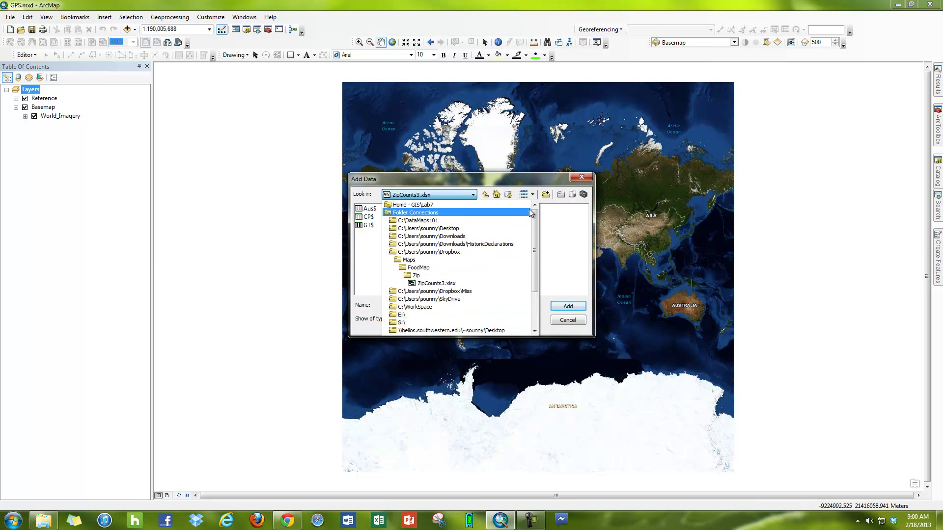
{"action": "left_click", "coordinate": [547, 205]}
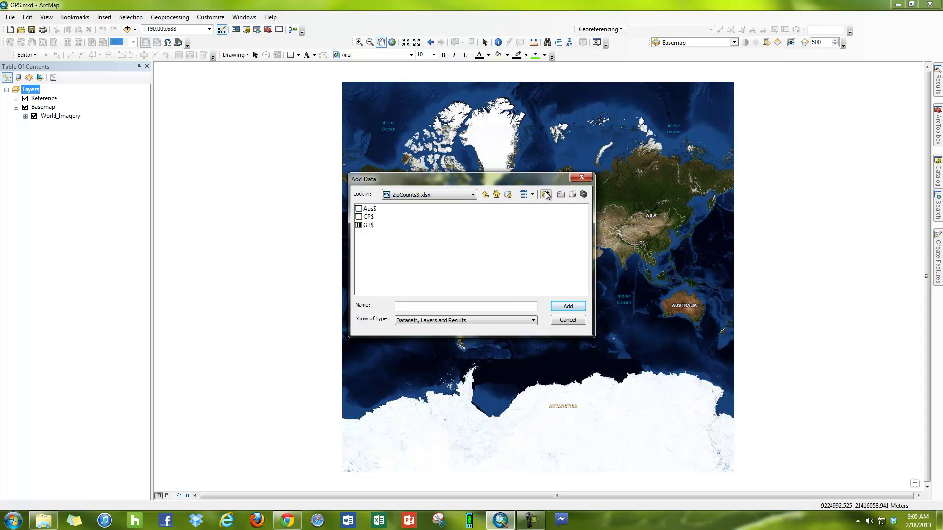
{"action": "left_click", "coordinate": [545, 195]}
{"action": "left_click", "coordinate": [428, 256]}
{"action": "double_click", "coordinate": [429, 255]}
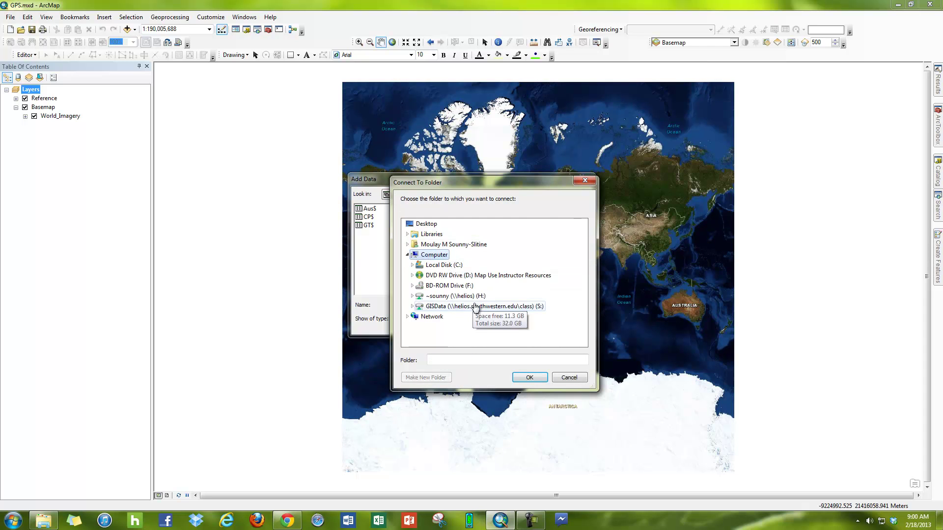
{"action": "double_click", "coordinate": [471, 296]}
{"action": "left_click", "coordinate": [529, 377]}
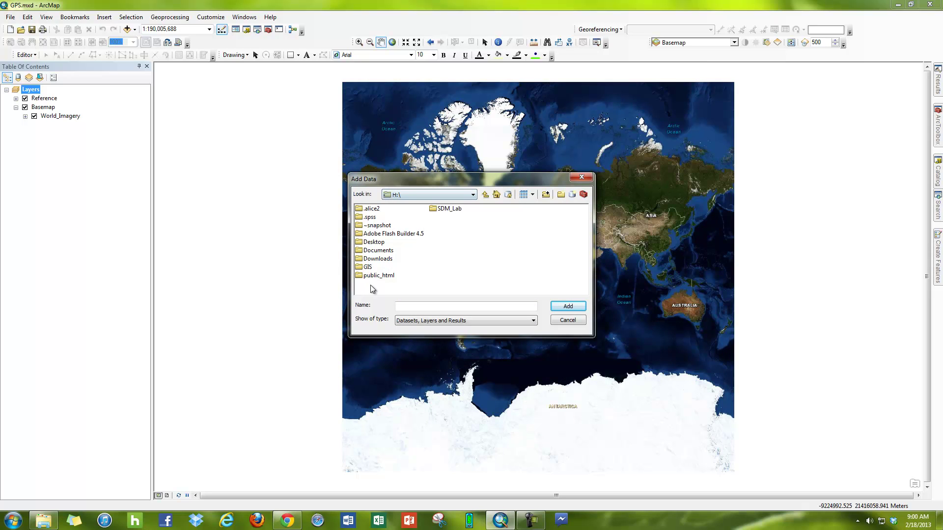
Add the ARCMAP$ sheet of GPS.xlsx from the GIS\Lab7 folder to the map
{"action": "double_click", "coordinate": [367, 268]}
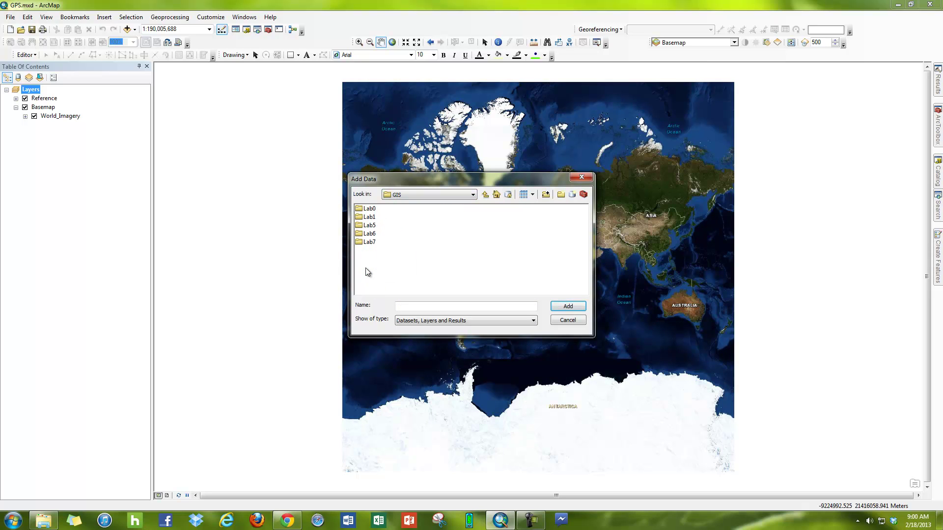
{"action": "double_click", "coordinate": [371, 244]}
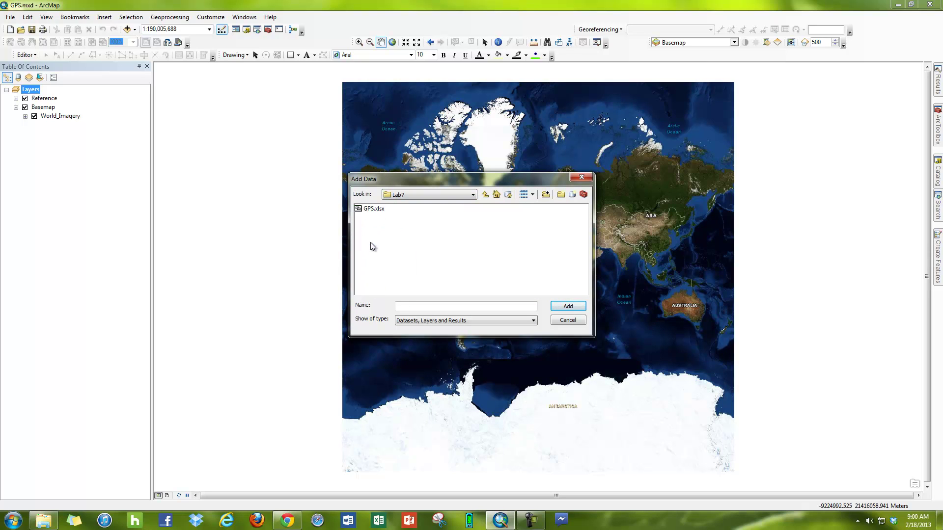
{"action": "double_click", "coordinate": [374, 209]}
{"action": "left_click", "coordinate": [382, 209]}
{"action": "left_click", "coordinate": [567, 306]}
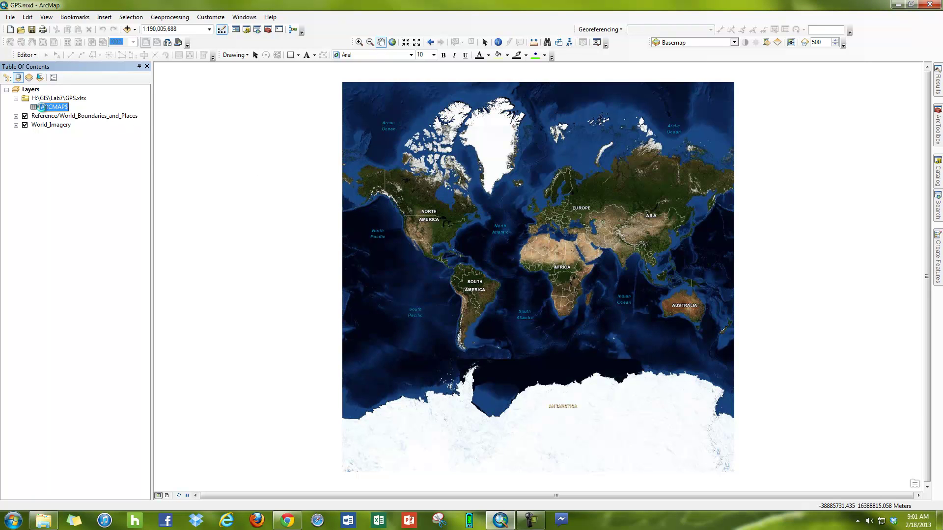
Open the ARCMAP$ table to check its coordinate and height fields, and close it
{"action": "right_click", "coordinate": [44, 108]}
{"action": "left_click", "coordinate": [89, 113]}
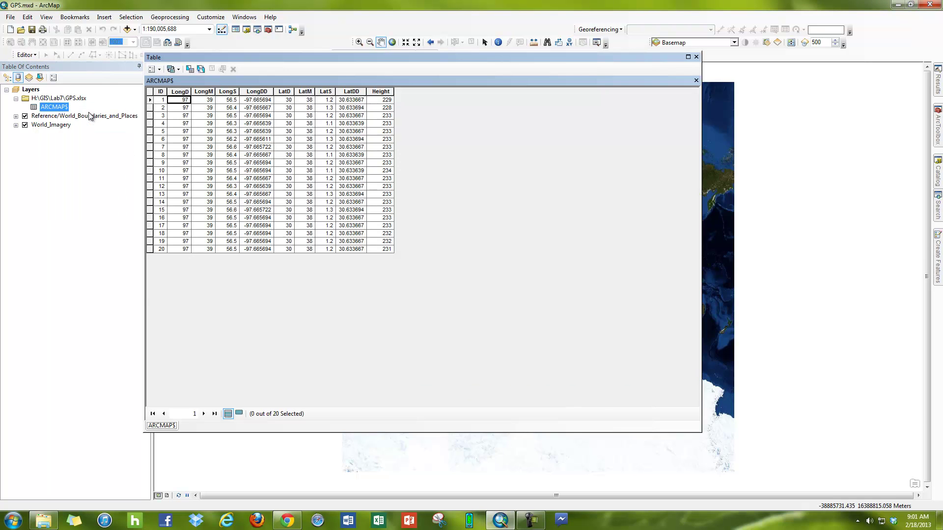
{"action": "left_click_drag", "start_coordinate": [284, 53], "coordinate": [380, 101]}
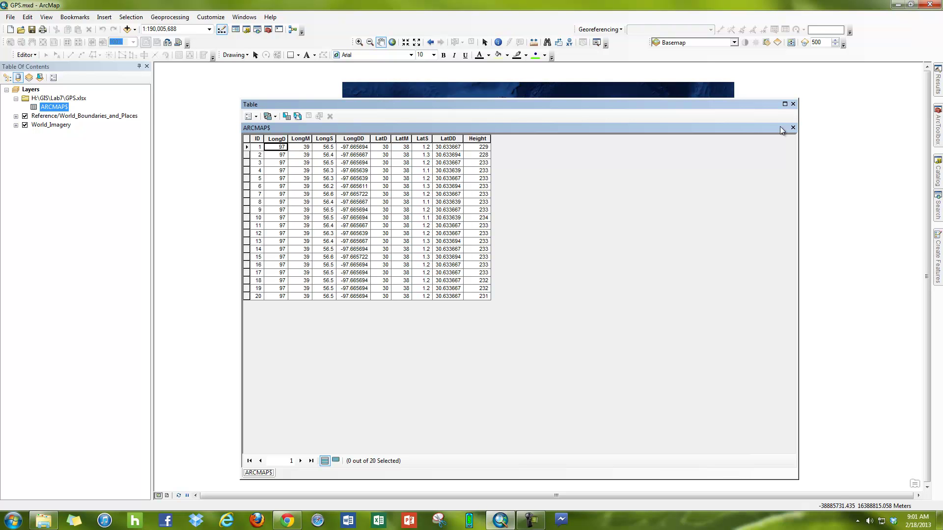
{"action": "left_click", "coordinate": [793, 104]}
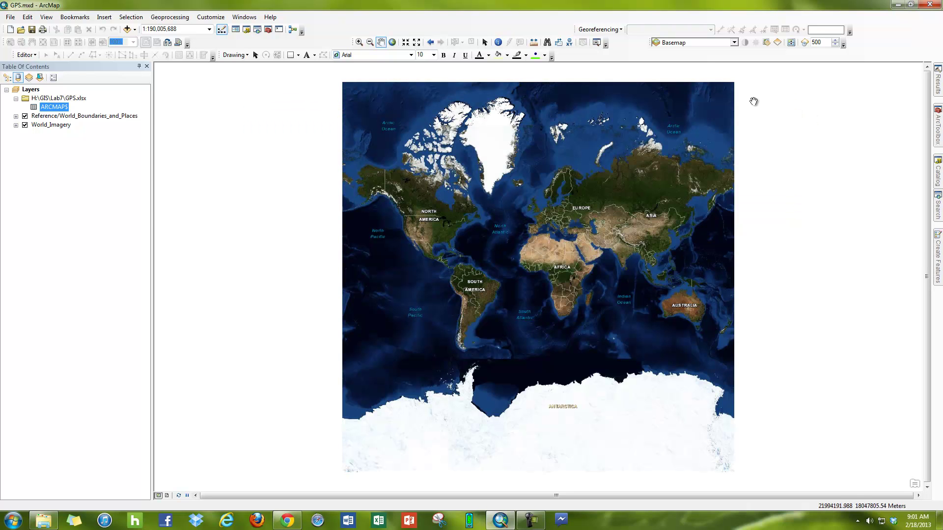
Start Display XY Data for the ARCMAP$ table with LongDD as the X field and LatDD as the Y field
{"action": "right_click", "coordinate": [55, 109]}
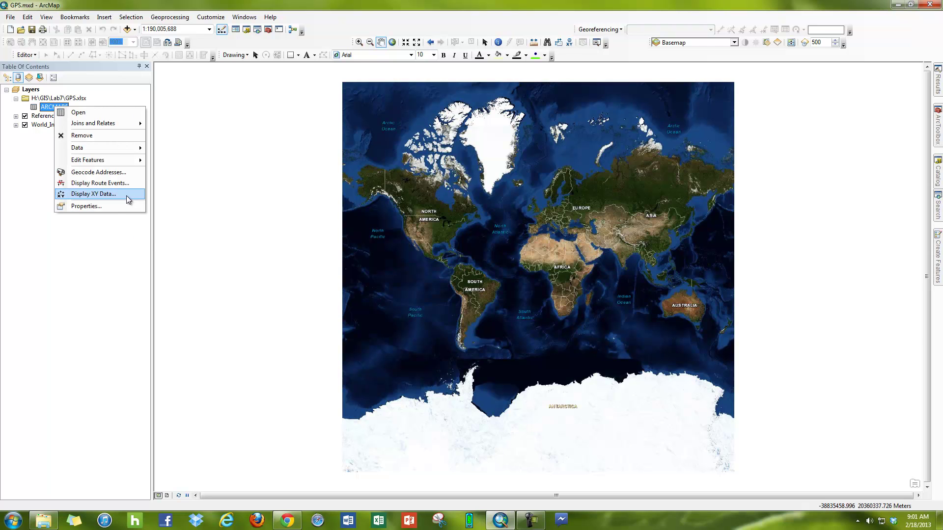
{"action": "left_click", "coordinate": [94, 194]}
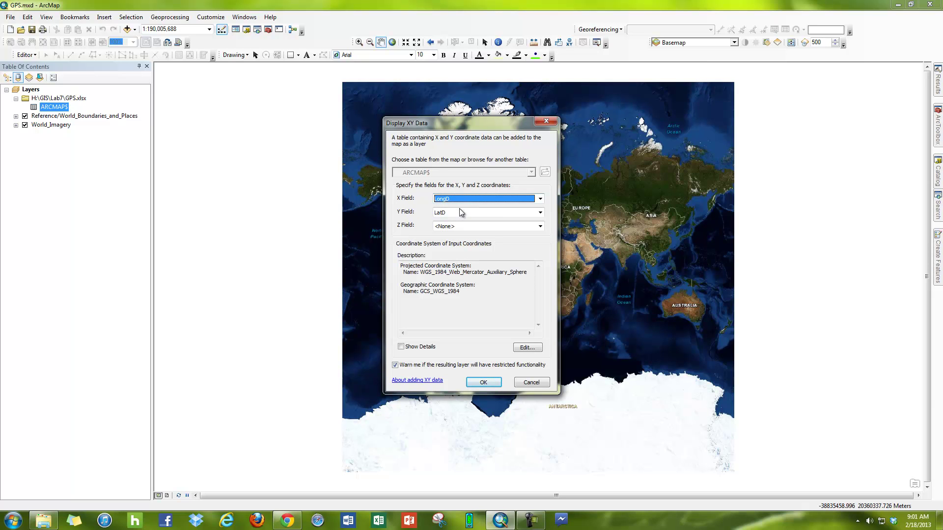
{"action": "left_click", "coordinate": [540, 199]}
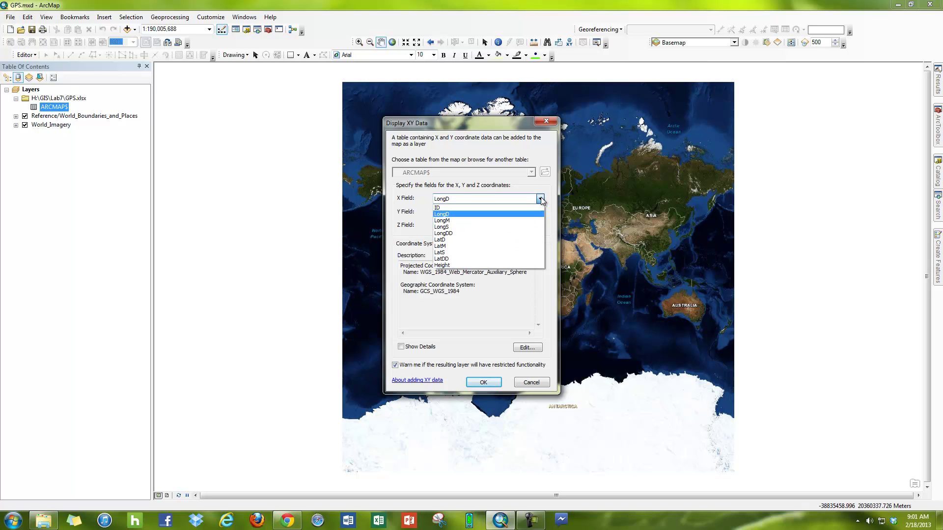
{"action": "left_click", "coordinate": [482, 233]}
{"action": "left_click", "coordinate": [539, 213]}
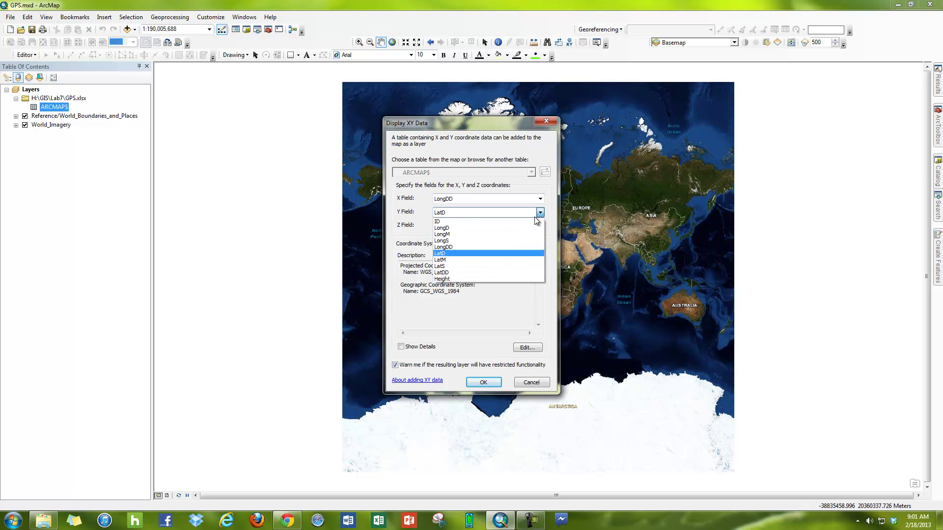
{"action": "left_click", "coordinate": [482, 269]}
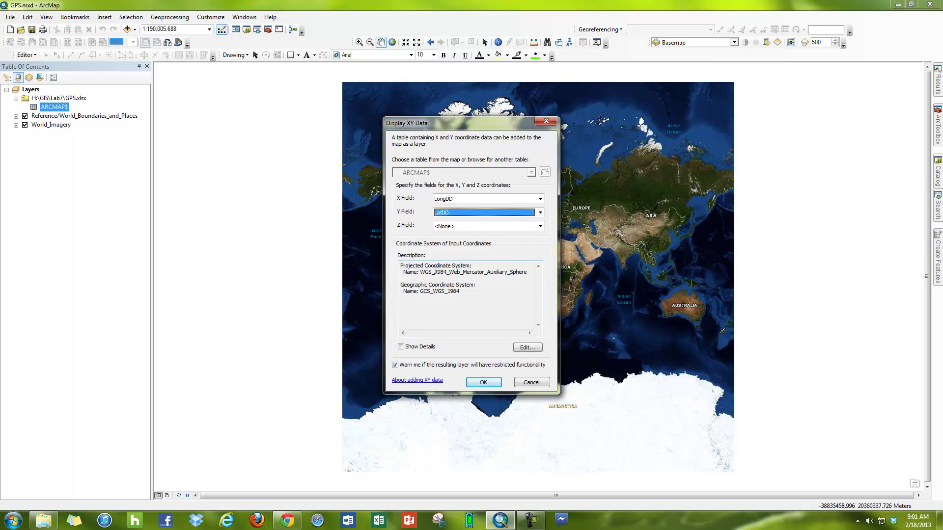
Set the input coordinates to the World geographic coordinate system WGS 1984 and create the point events layer, accepting the Object-ID notice
{"action": "left_click", "coordinate": [527, 348]}
{"action": "left_click_drag", "start_coordinate": [568, 239], "coordinate": [568, 184]}
{"action": "left_click", "coordinate": [378, 192]}
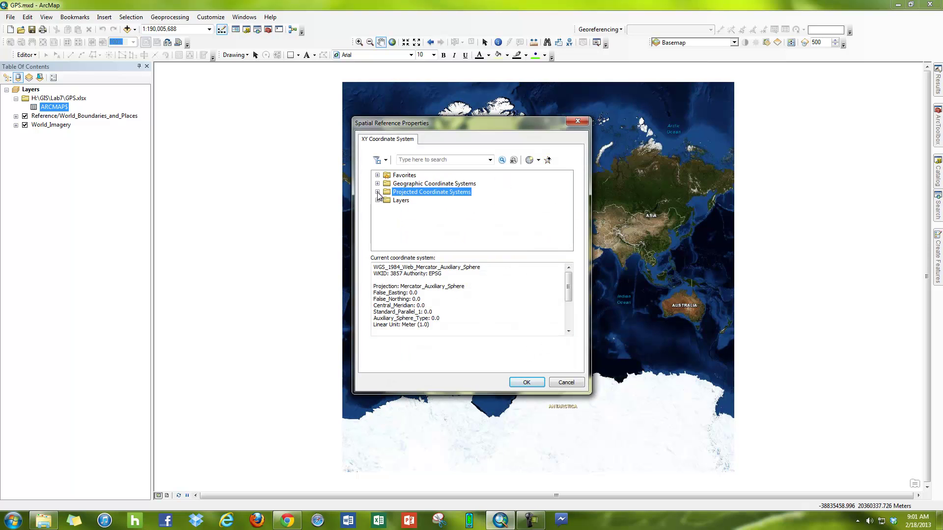
{"action": "left_click", "coordinate": [377, 184]}
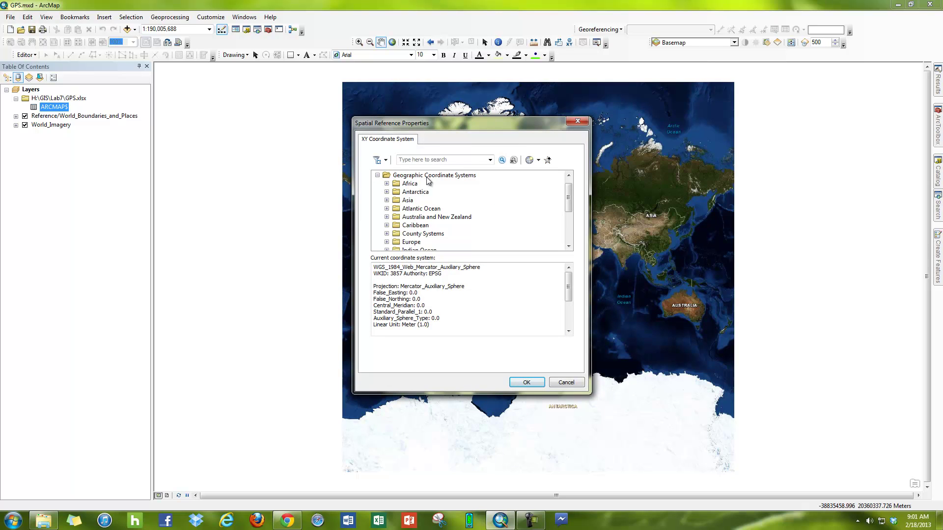
{"action": "scroll", "coordinate": [425, 206], "scroll_direction": "down", "scroll_amount": 3}
{"action": "double_click", "coordinate": [410, 225]}
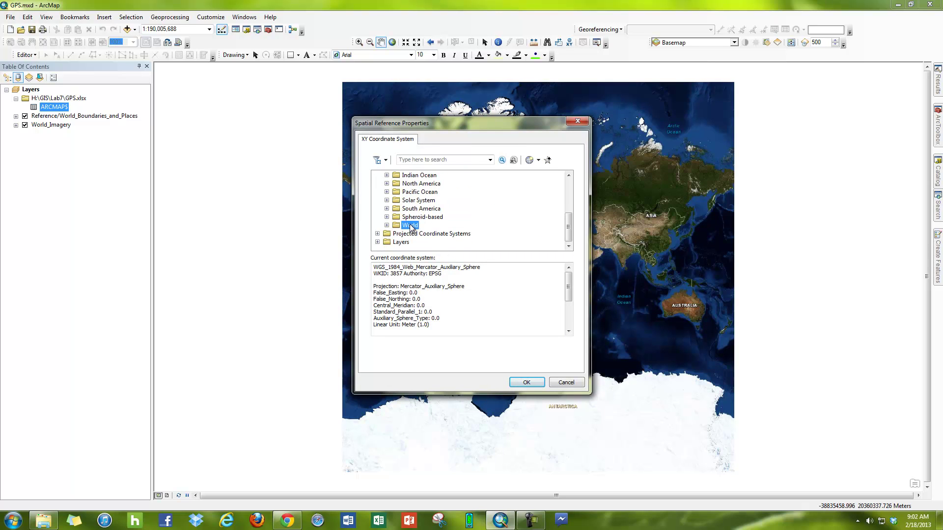
{"action": "scroll", "coordinate": [410, 227], "scroll_direction": "down", "scroll_amount": 3}
{"action": "left_click", "coordinate": [435, 242]}
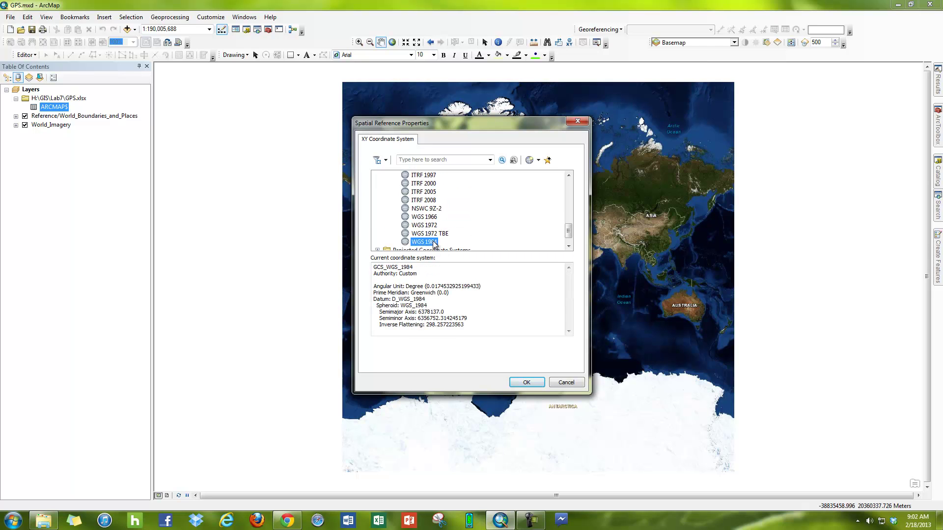
{"action": "left_click", "coordinate": [529, 386]}
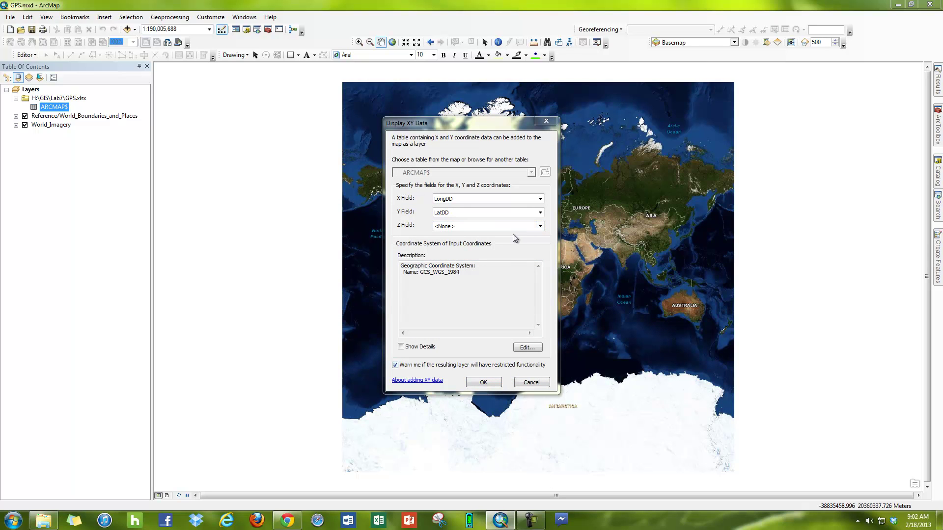
{"action": "left_click", "coordinate": [497, 383]}
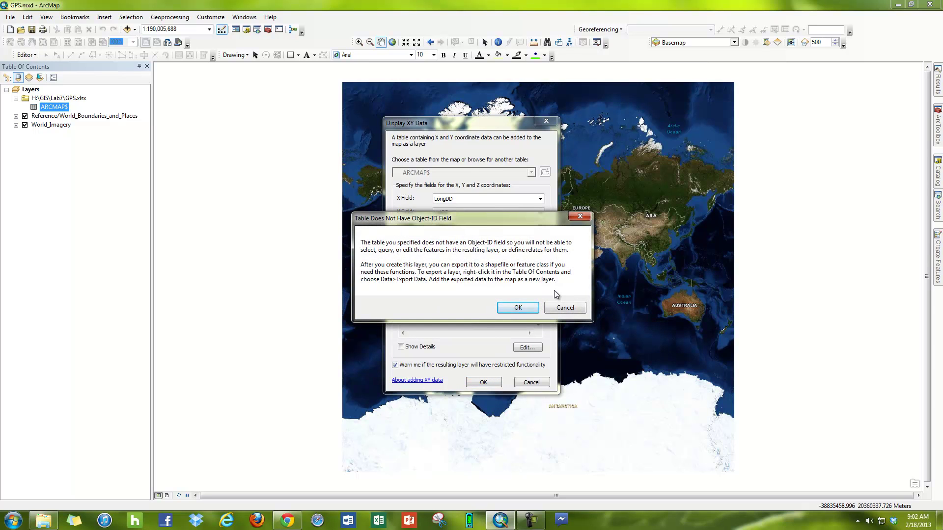
{"action": "left_click", "coordinate": [527, 308]}
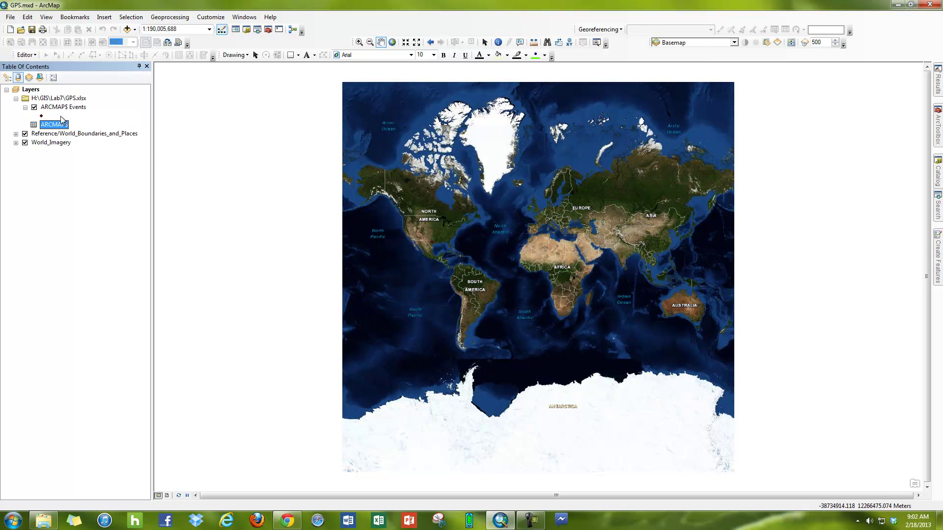
Zoom to the ARCMAP$ Events layer and examine where the GPS points fall on the surrounding campus imagery
{"action": "right_click", "coordinate": [53, 108]}
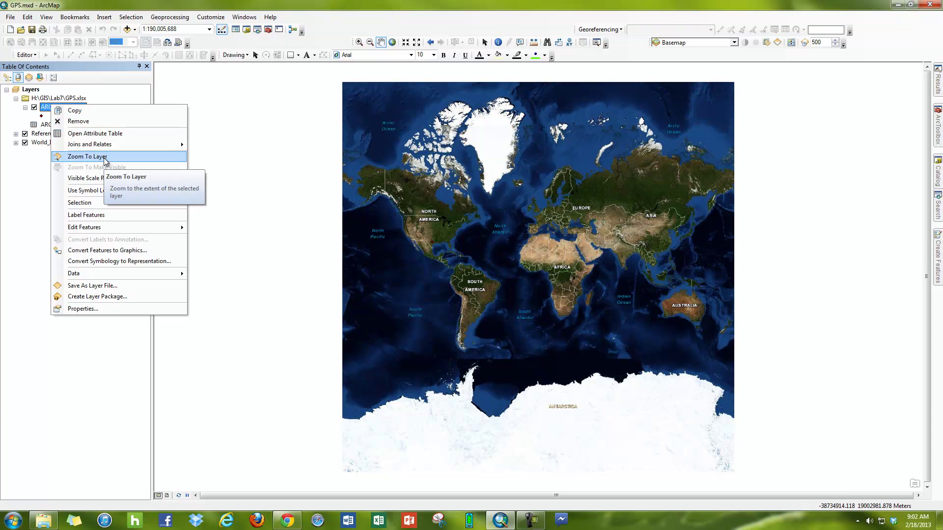
{"action": "left_click", "coordinate": [87, 156]}
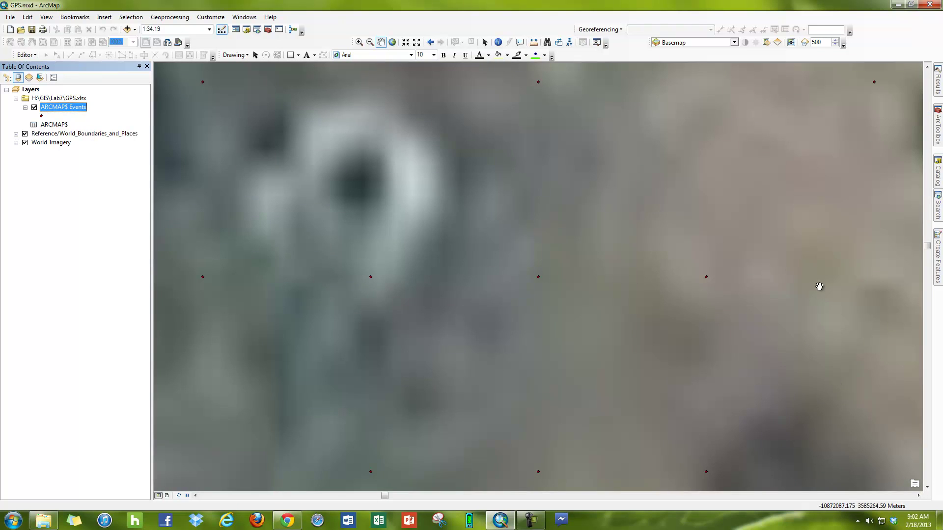
{"action": "scroll", "coordinate": [482, 231], "scroll_direction": "down", "scroll_amount": 3}
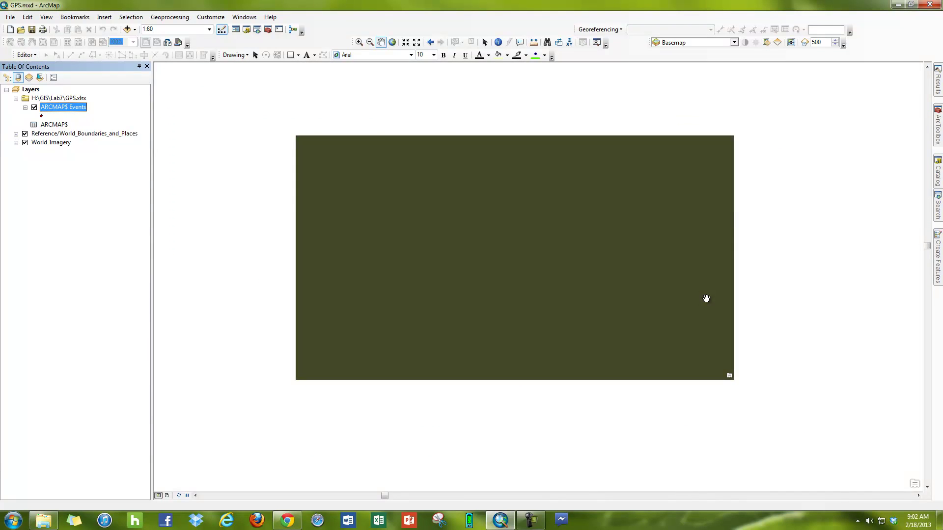
{"action": "scroll", "coordinate": [706, 299], "scroll_direction": "down", "scroll_amount": 3}
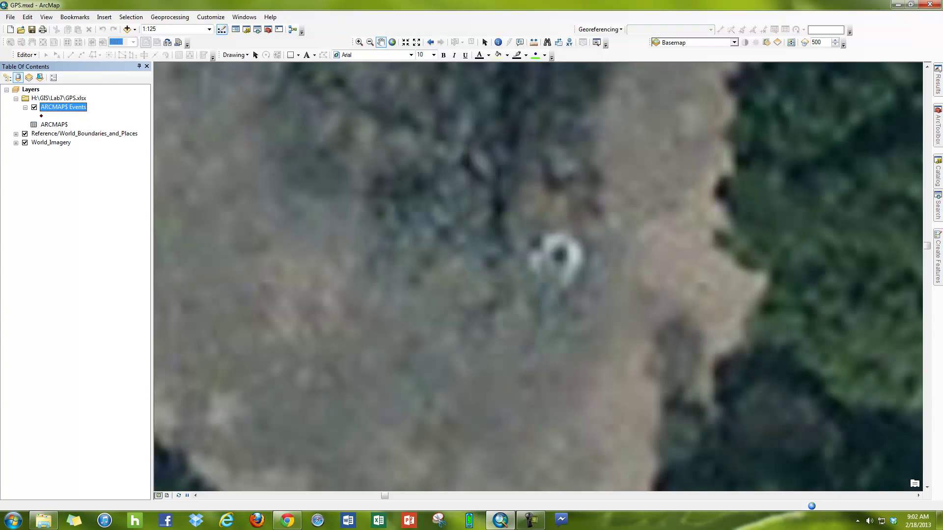
{"action": "scroll", "coordinate": [538, 276], "scroll_direction": "down", "scroll_amount": 9}
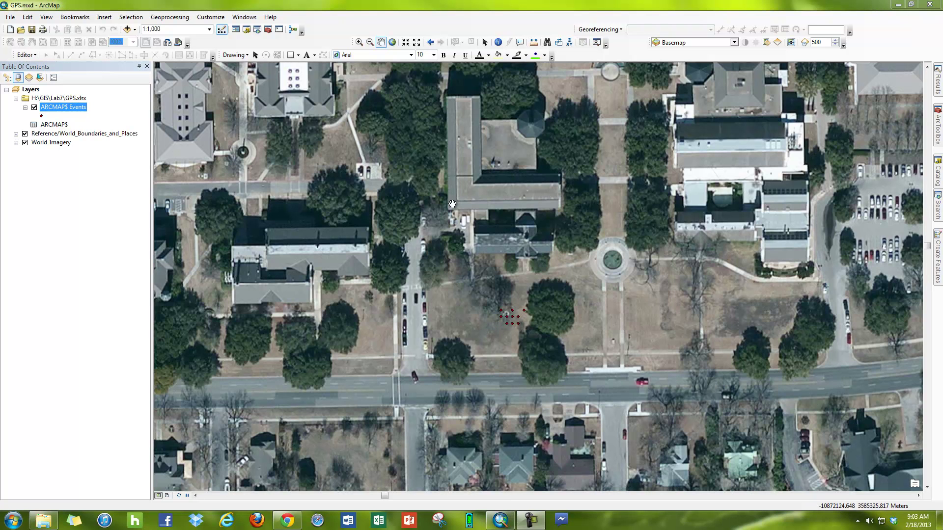
{"action": "left_click_drag", "start_coordinate": [522, 120], "coordinate": [525, 165]}
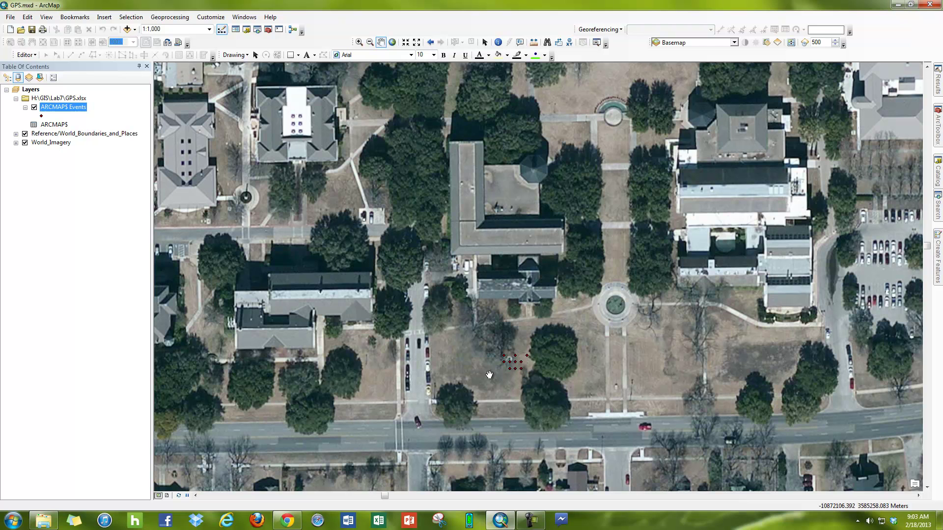
{"action": "left_click_drag", "start_coordinate": [521, 379], "coordinate": [505, 368]}
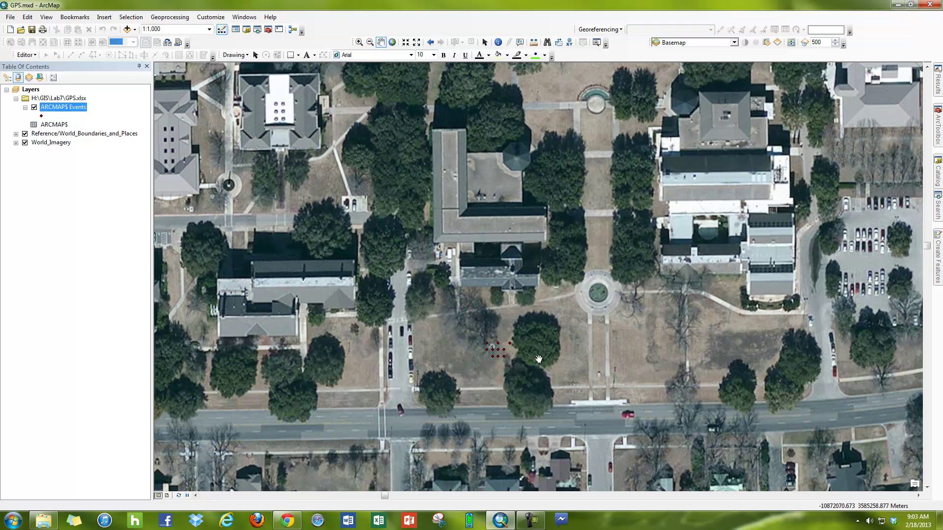
{"action": "scroll", "coordinate": [501, 352], "scroll_direction": "down", "scroll_amount": 1}
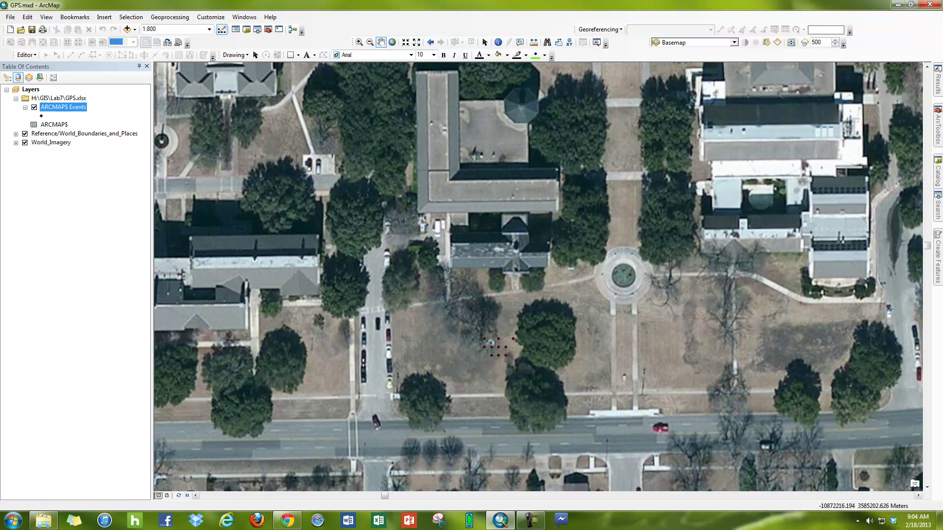
Check the Lab 7 final turn-in requirements in Chrome, then return to ArcMap and start exporting the ARCMAP$ Events layer's data
{"action": "left_click", "coordinate": [287, 521]}
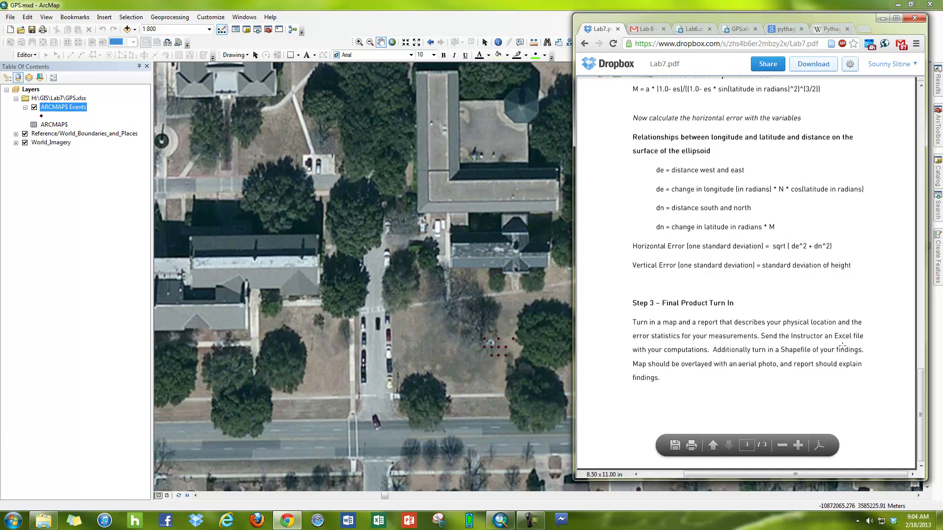
{"action": "left_click", "coordinate": [315, 4]}
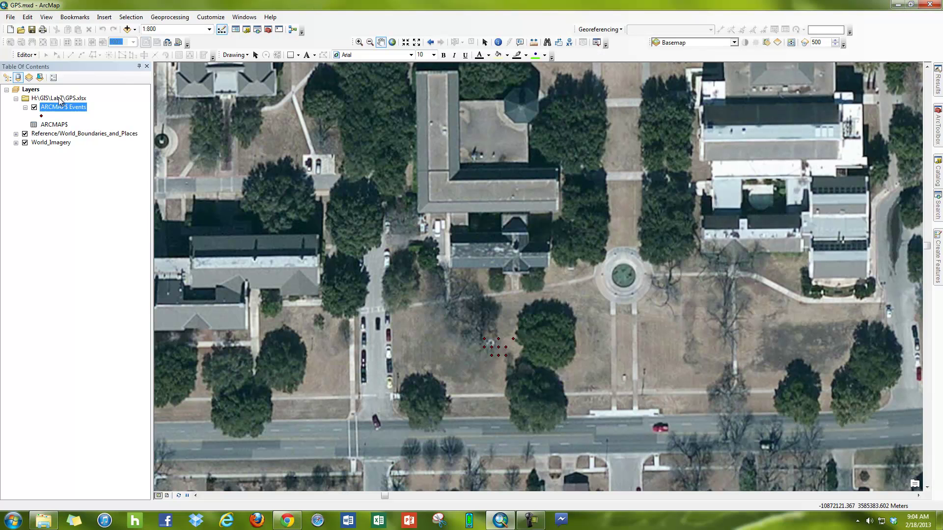
{"action": "right_click", "coordinate": [69, 107]}
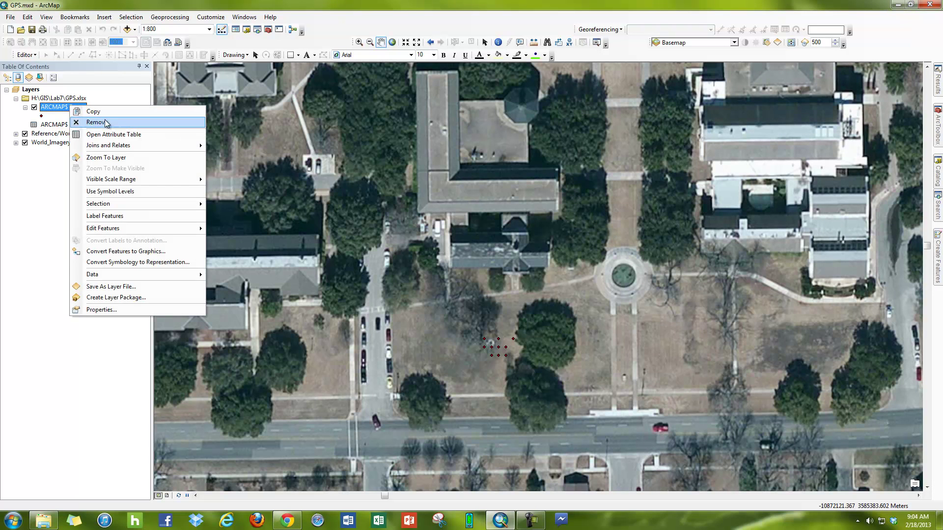
{"action": "mouse_move", "coordinate": [181, 275]}
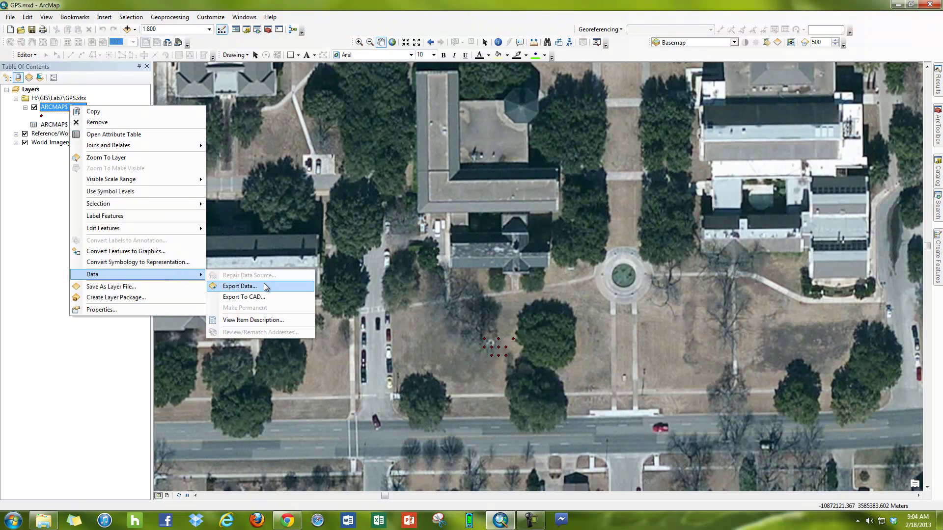
{"action": "left_click", "coordinate": [266, 287]}
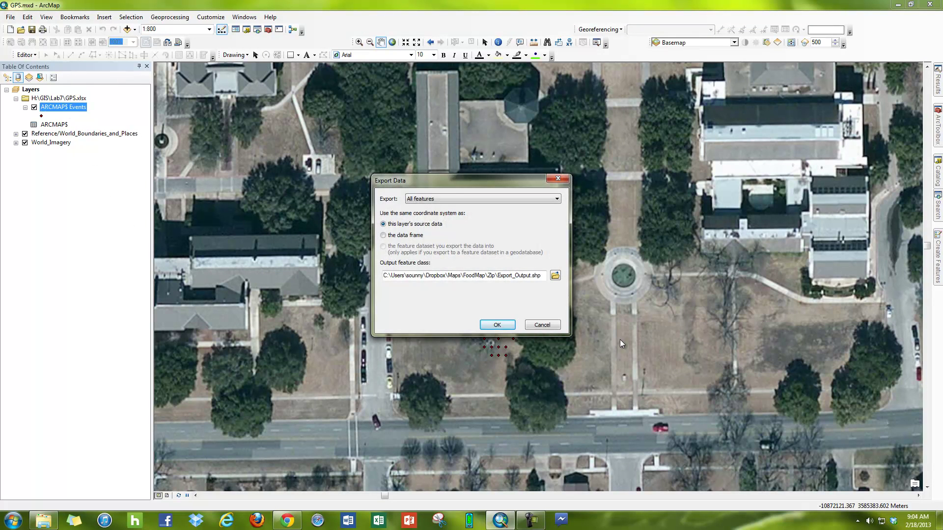
Export all features as the shapefile GPS_Points in H:\GIS\Lab7, using the layer's source coordinate system, and add it to the map
{"action": "left_click", "coordinate": [555, 276]}
{"action": "left_click", "coordinate": [462, 192]}
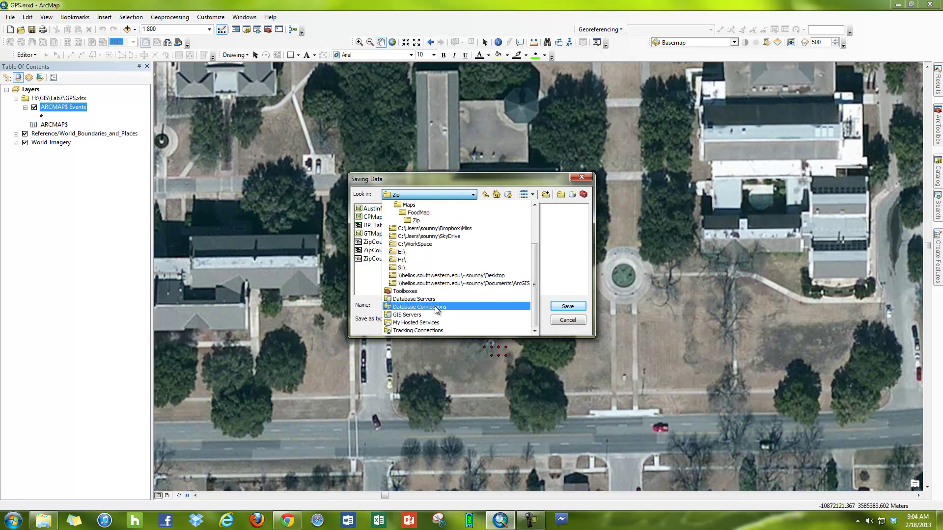
{"action": "left_click", "coordinate": [416, 262]}
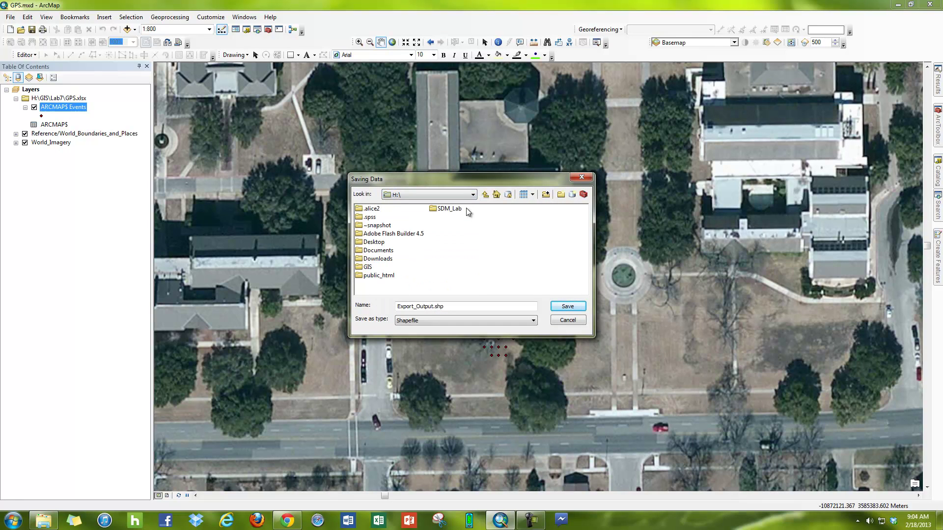
{"action": "double_click", "coordinate": [371, 266]}
{"action": "double_click", "coordinate": [369, 242]}
{"action": "left_click", "coordinate": [444, 305]}
{"action": "double_click", "coordinate": [443, 305]}
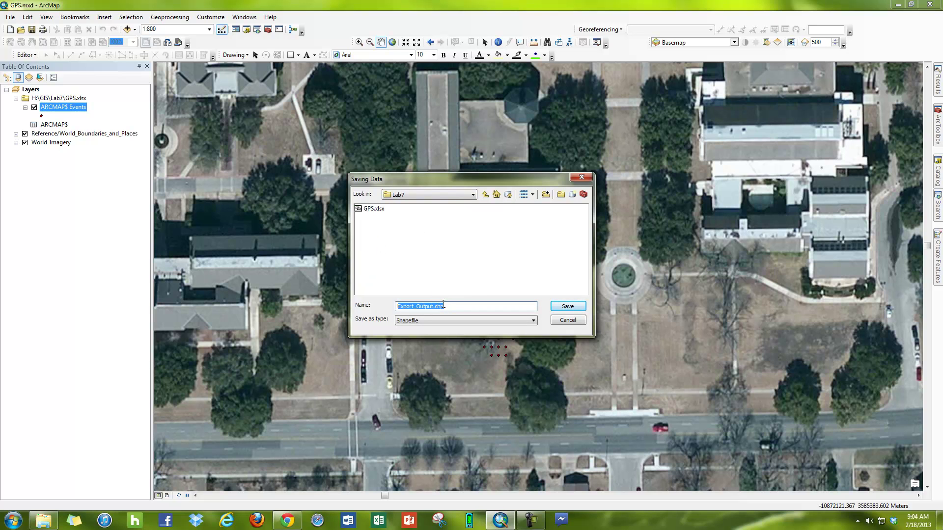
{"action": "type", "text": "GOS"}
{"action": "left_click", "coordinate": [568, 306]}
{"action": "left_click", "coordinate": [500, 326]}
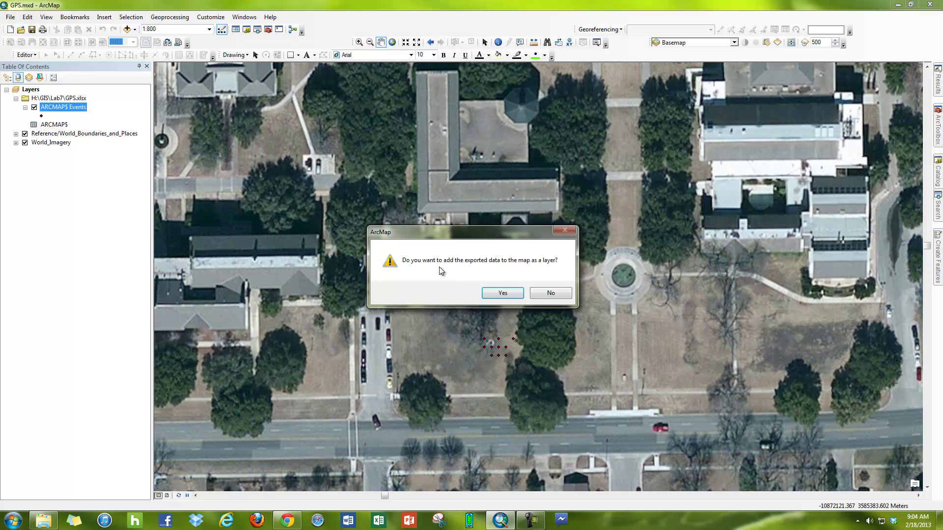
{"action": "left_click", "coordinate": [502, 293]}
Select the GPS_Points layer and examine its points up close on the campus lawn at 1:600
{"action": "left_click", "coordinate": [59, 125]}
{"action": "left_click", "coordinate": [54, 109], "text": "ctrl"}
{"action": "left_click", "coordinate": [54, 109]}
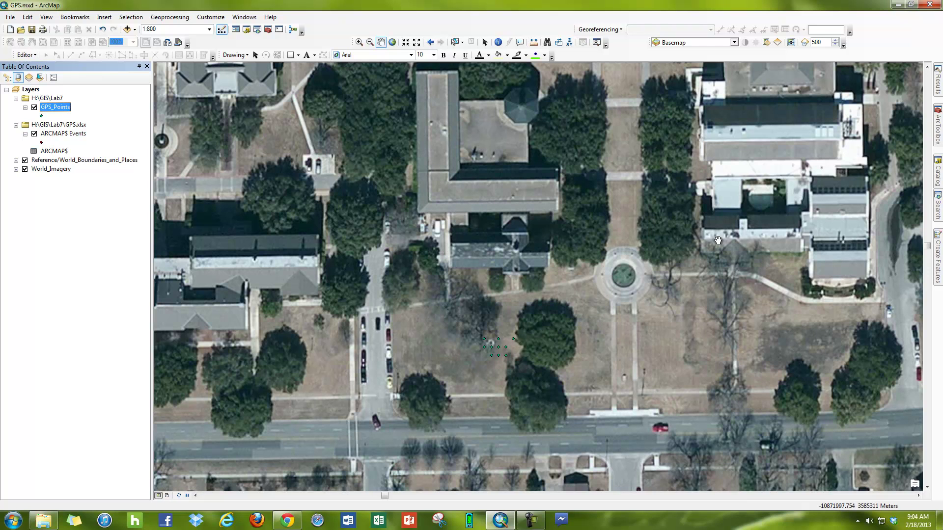
{"action": "left_click_drag", "start_coordinate": [496, 255], "coordinate": [520, 173]}
{"action": "scroll", "coordinate": [543, 278], "scroll_direction": "down", "scroll_amount": 1}
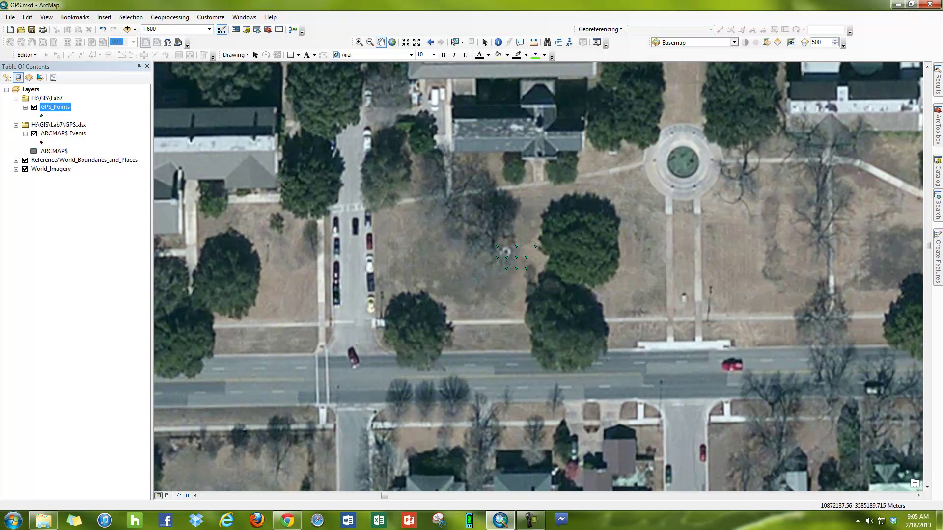
Switch to Excel, open the Lab7 GPS.xlsx workbook as read-only, and show its Excel sheet beside the map's layer list
{"action": "right_click", "coordinate": [386, 524]}
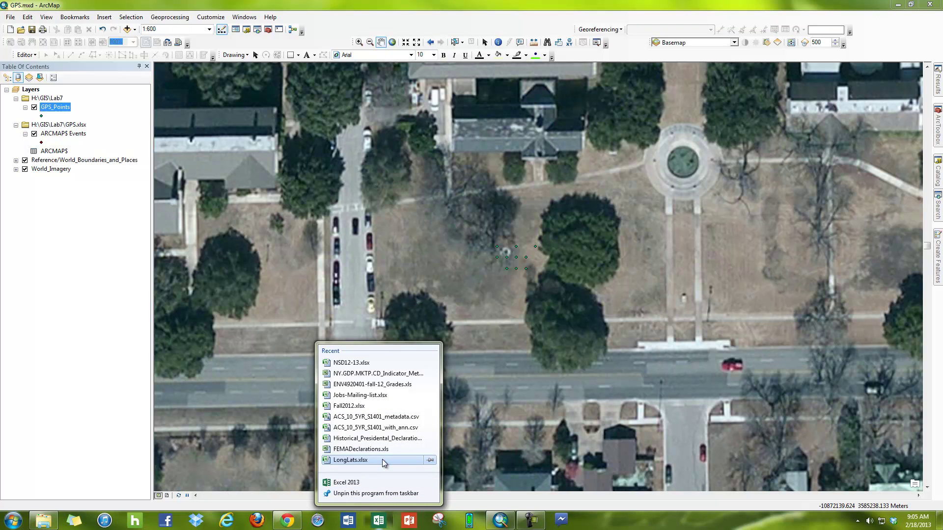
{"action": "left_click", "coordinate": [373, 482]}
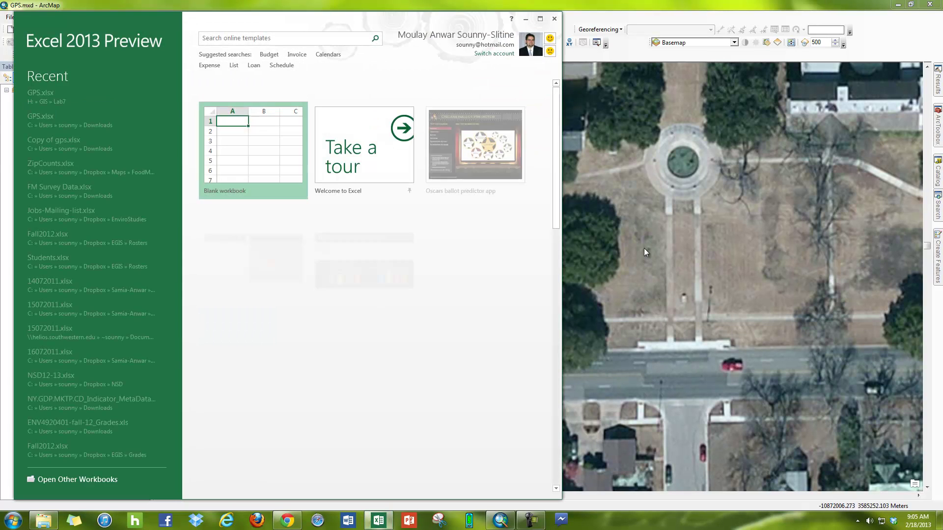
{"action": "left_click", "coordinate": [40, 93]}
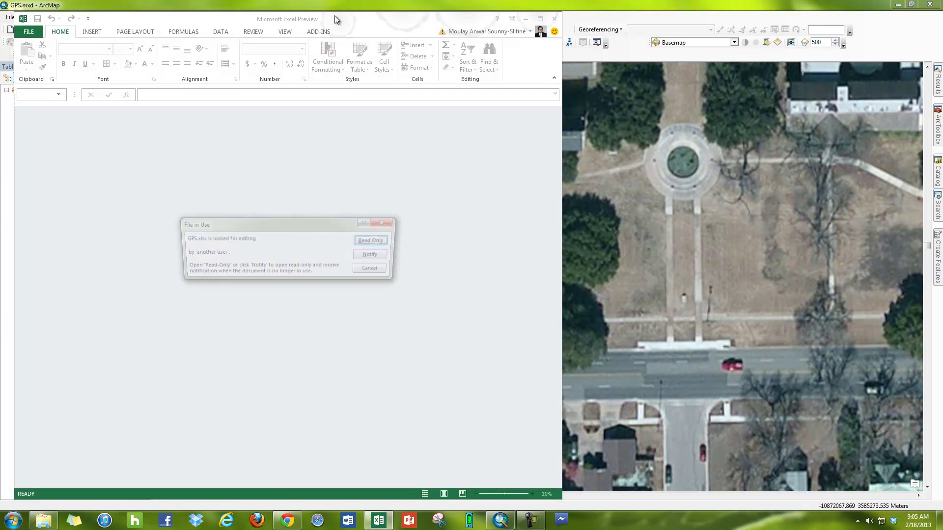
{"action": "left_click", "coordinate": [375, 241]}
{"action": "left_click_drag", "start_coordinate": [383, 23], "coordinate": [687, 24]}
{"action": "left_click", "coordinate": [381, 483]}
{"action": "left_click", "coordinate": [400, 181]}
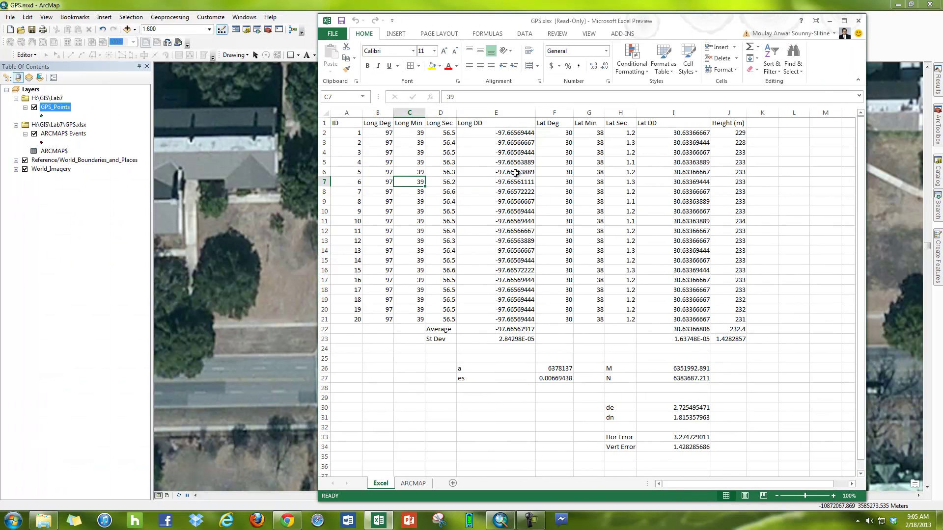
Review the decimal-degree, M, de and horizontal error formulas on the Excel sheet, and view the ARCMAP sheet's readings
{"action": "left_click", "coordinate": [511, 132]}
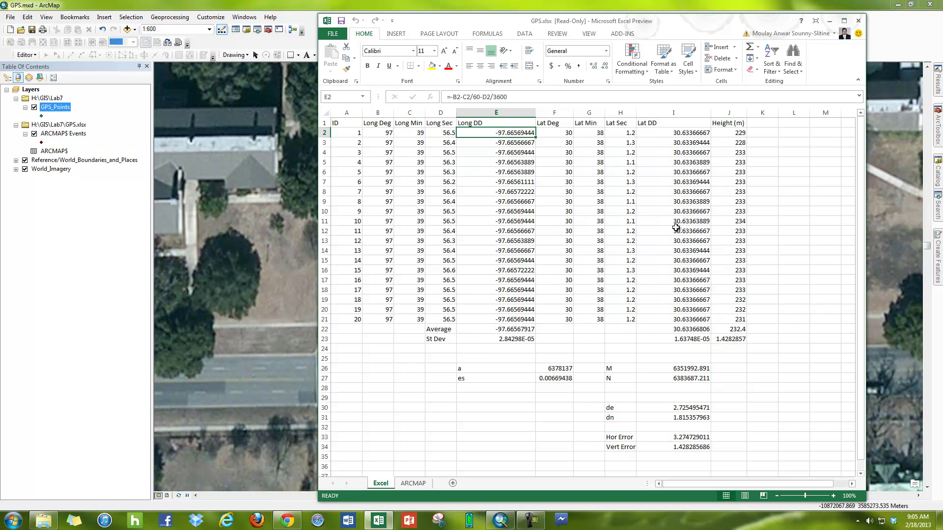
{"action": "left_click", "coordinate": [790, 328]}
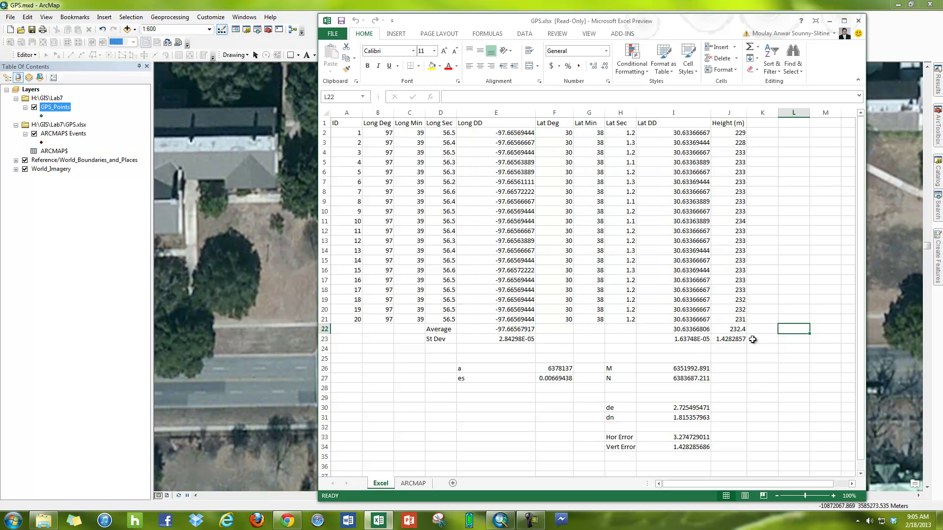
{"action": "scroll", "coordinate": [659, 364], "scroll_direction": "down", "scroll_amount": 1}
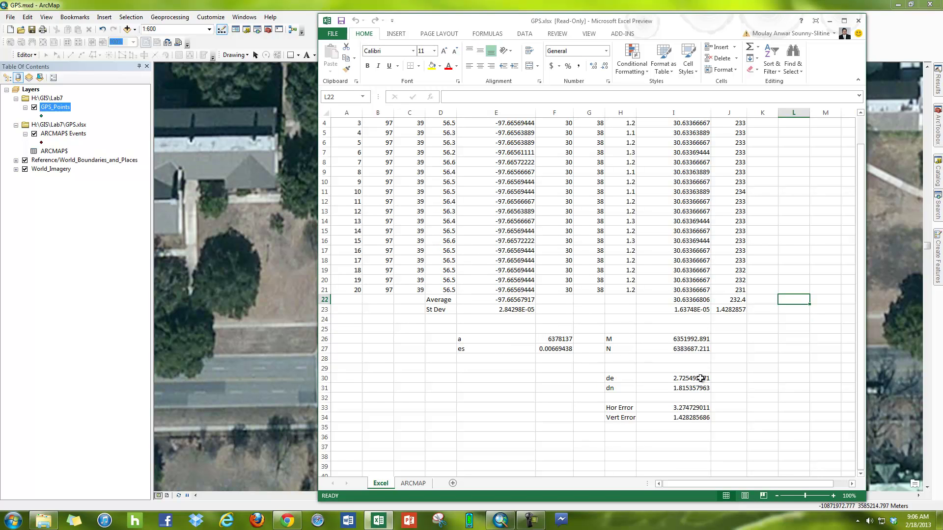
{"action": "left_click", "coordinate": [558, 340]}
{"action": "left_click", "coordinate": [678, 339]}
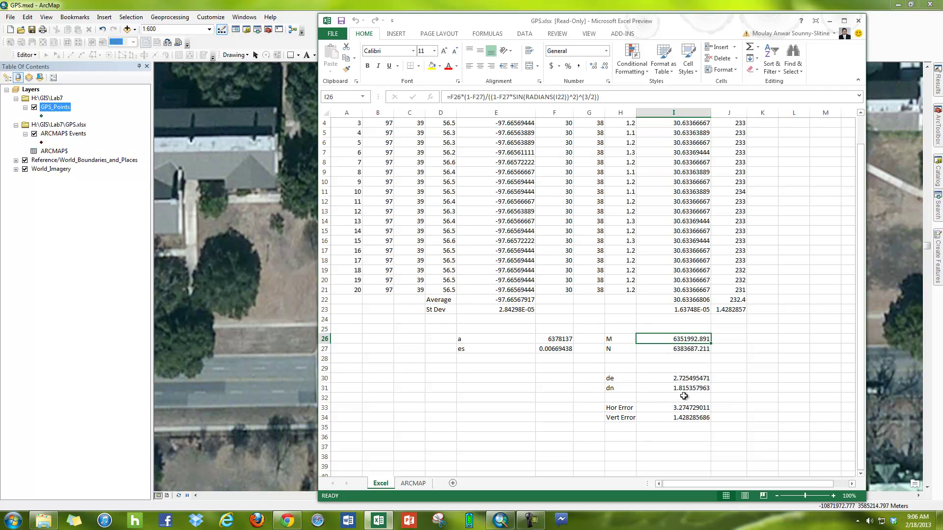
{"action": "left_click", "coordinate": [649, 379]}
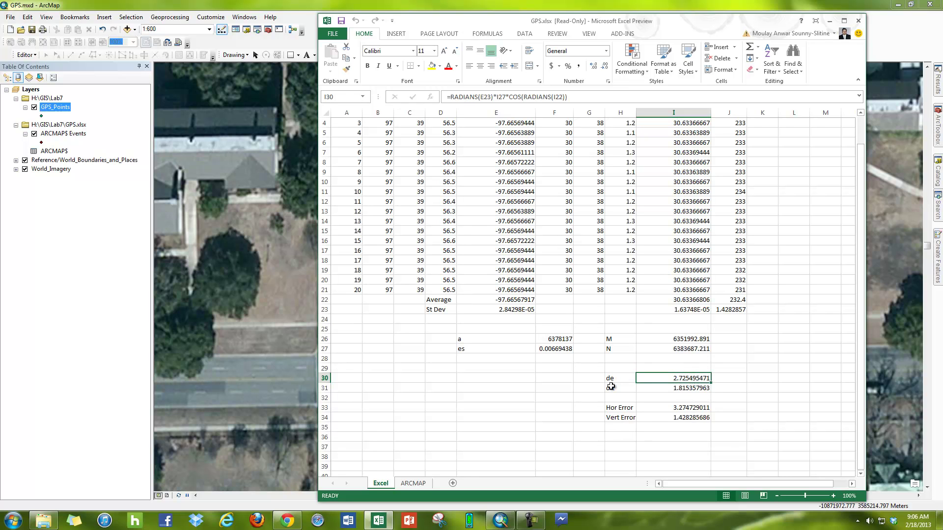
{"action": "left_click", "coordinate": [697, 407]}
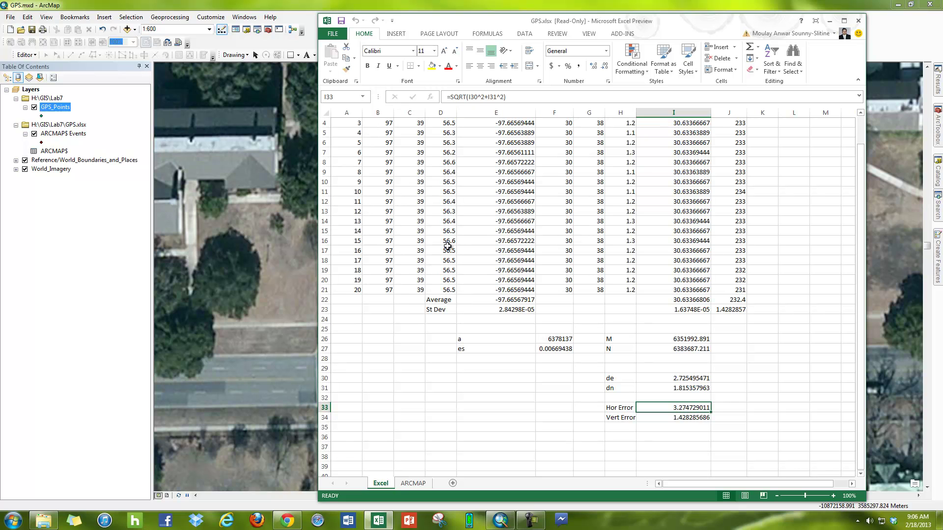
{"action": "left_click", "coordinate": [412, 483]}
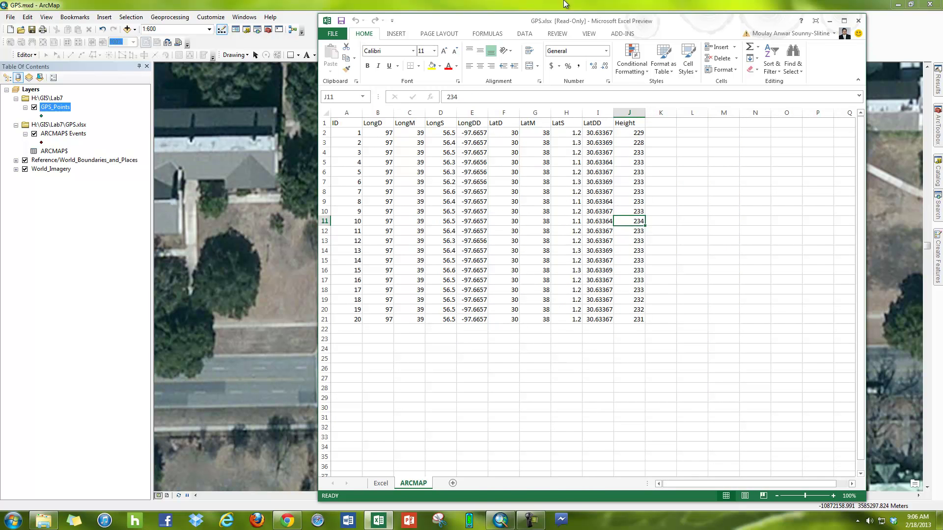
Return to ArcMap and review the Display XY Data coordinate system settings for the ARCMAP$ table without creating a layer
{"action": "left_click", "coordinate": [287, 4]}
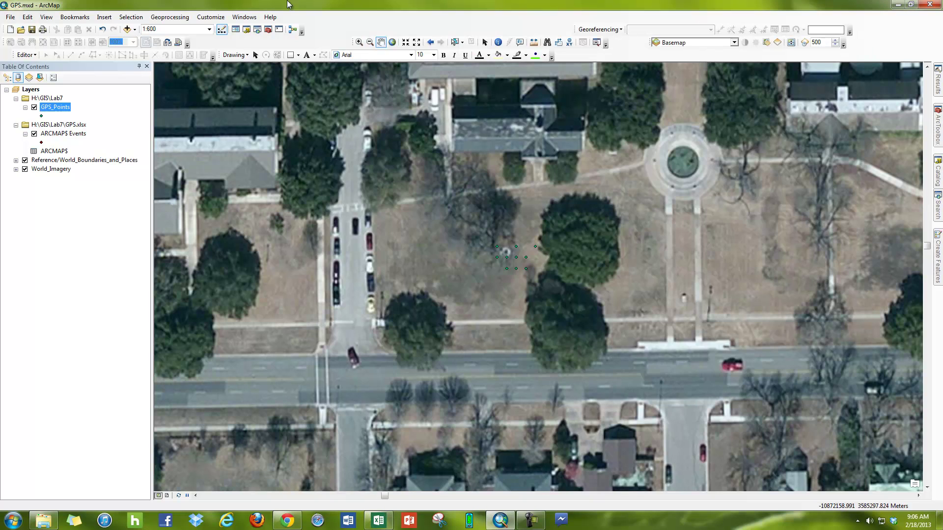
{"action": "right_click", "coordinate": [56, 153]}
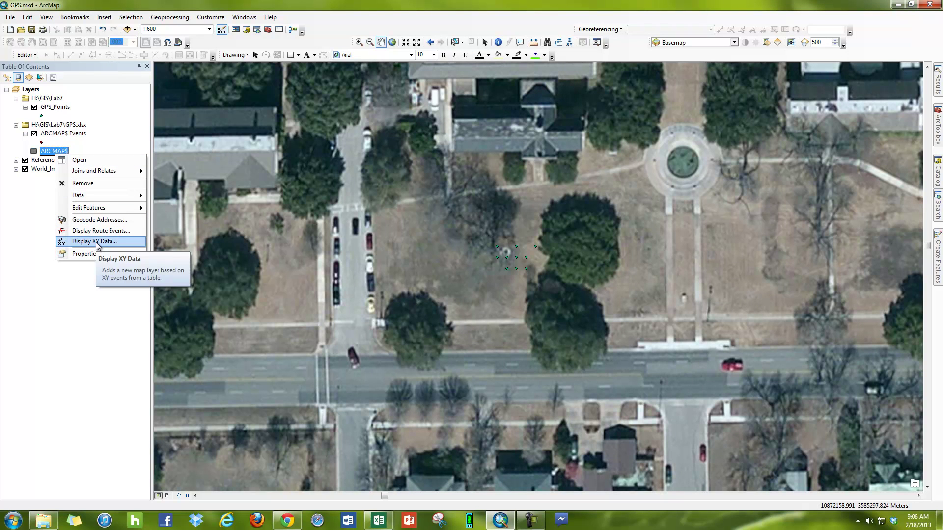
{"action": "left_click", "coordinate": [76, 243]}
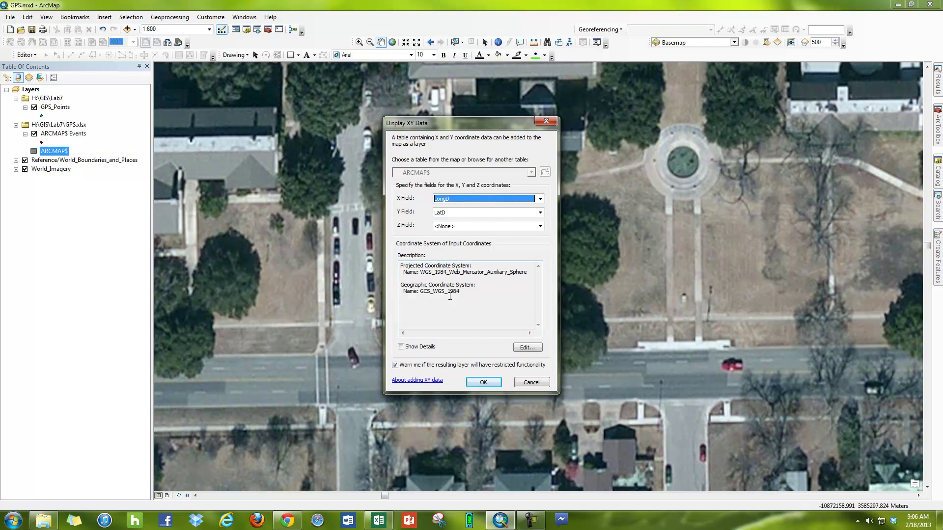
{"action": "left_click", "coordinate": [527, 347]}
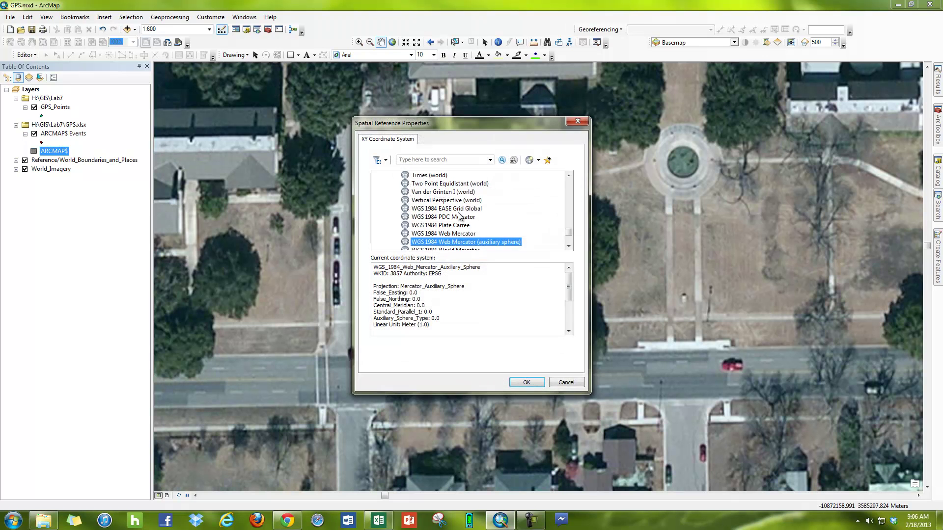
{"action": "left_click", "coordinate": [565, 384]}
{"action": "left_click", "coordinate": [527, 383]}
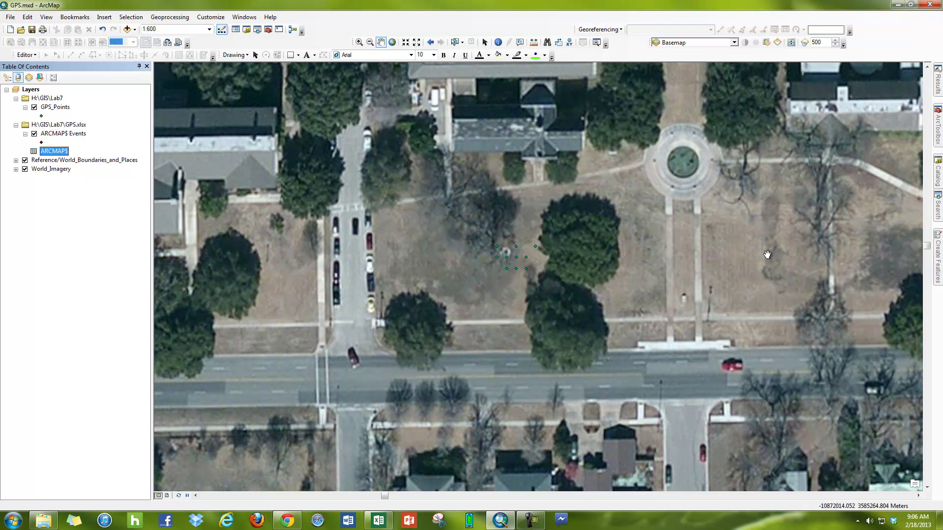